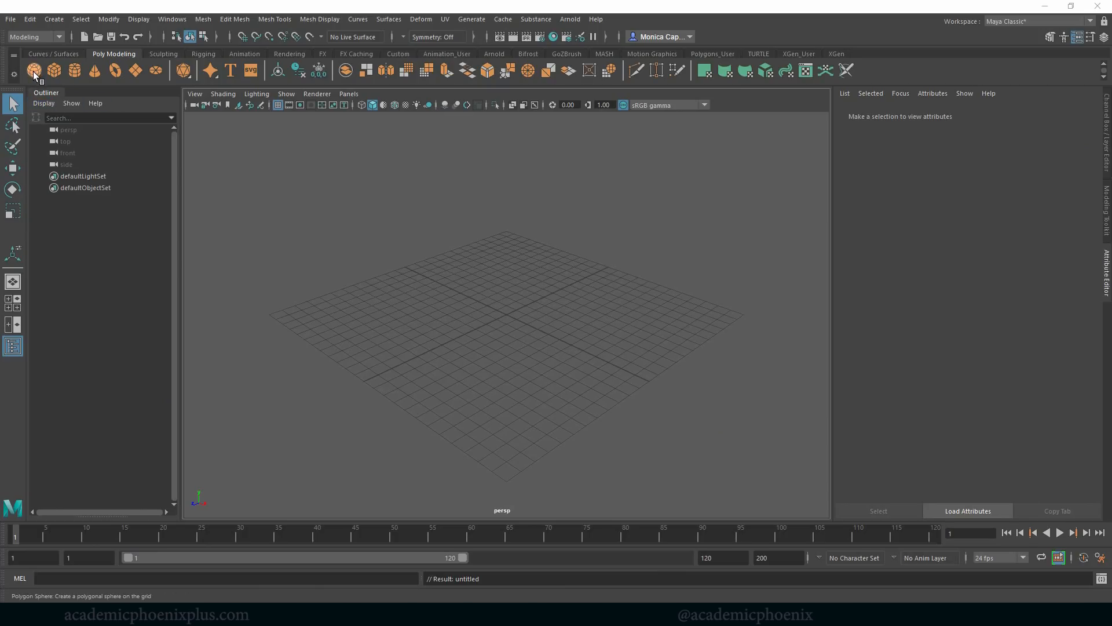
# Create a polygon sphere at the grid's centre and scale it up uniformly to several times its default size
pyautogui.click(34, 70)
pyautogui.press('r')
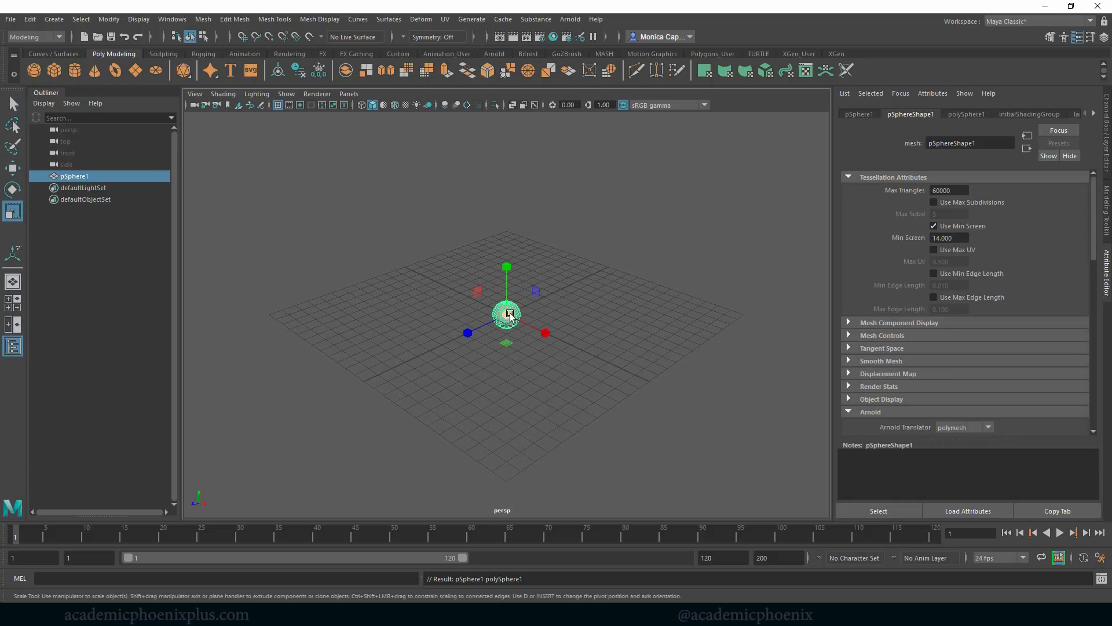
pyautogui.moveTo(506, 314); pyautogui.dragTo(573, 14)
# Add an Arnold physical sky light to the scene
pyautogui.click(570, 18)
pyautogui.moveTo(617, 77)
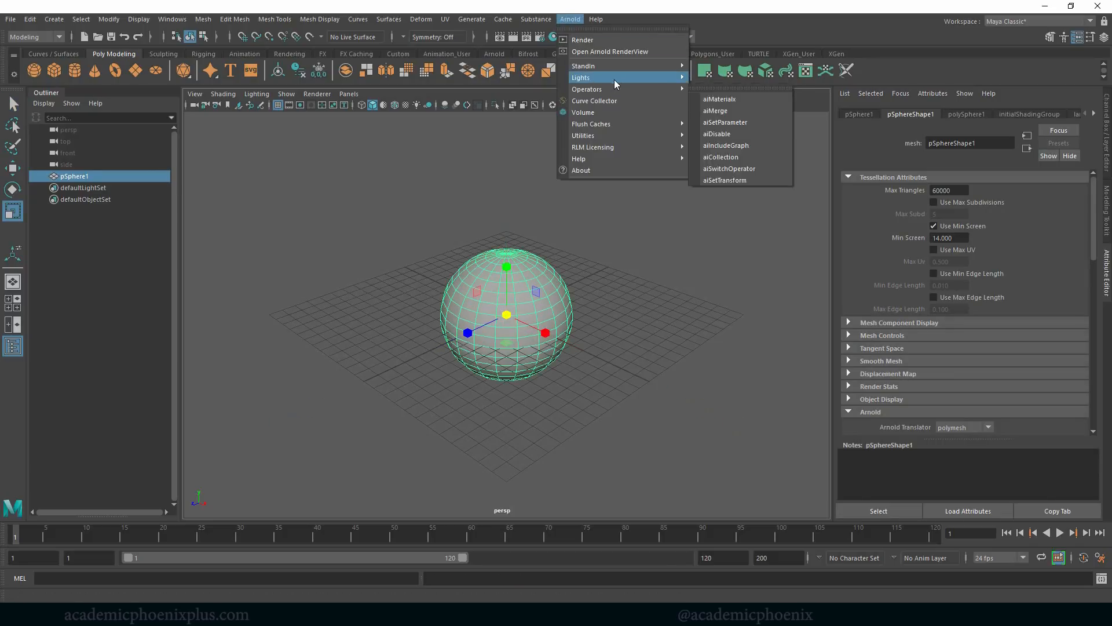
pyautogui.click(736, 145)
# Render the sky-lit sphere with Arnold to check the lighting, and close the render window
pyautogui.click(576, 19)
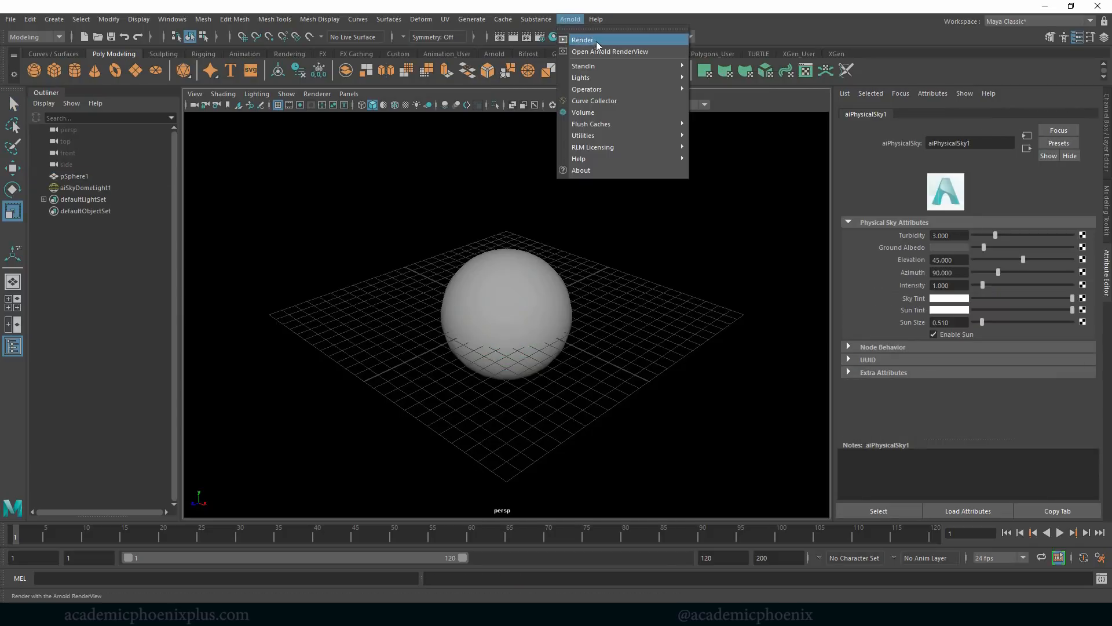
pyautogui.click(608, 41)
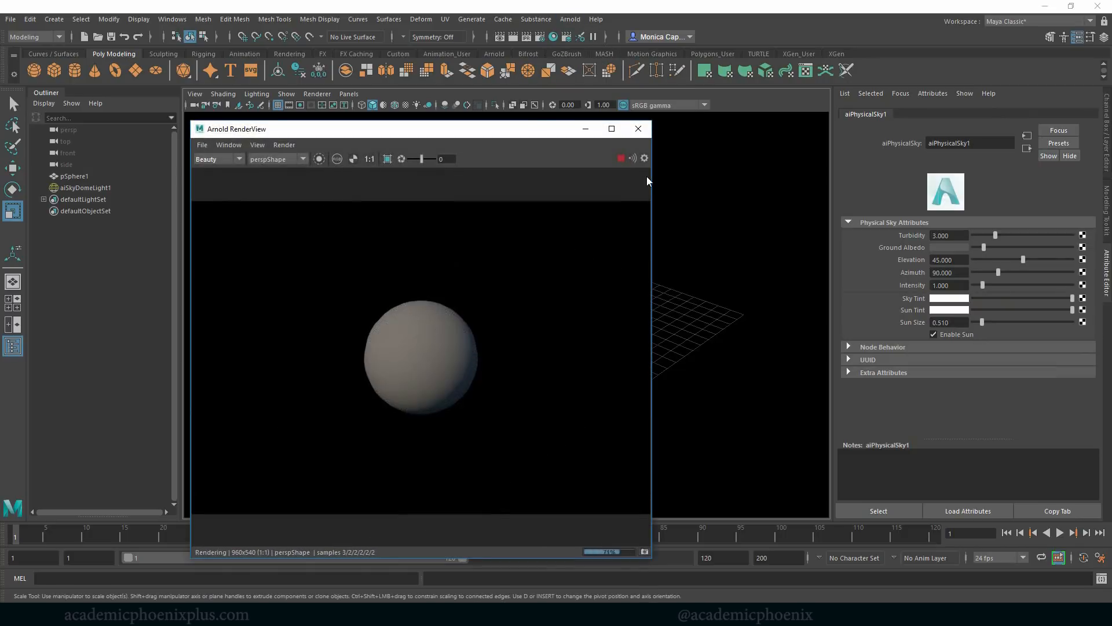
pyautogui.click(639, 129)
# Assign a new Arnold aiStandardSurface material to the sphere and set its base weight to 1.000
pyautogui.click(522, 293)
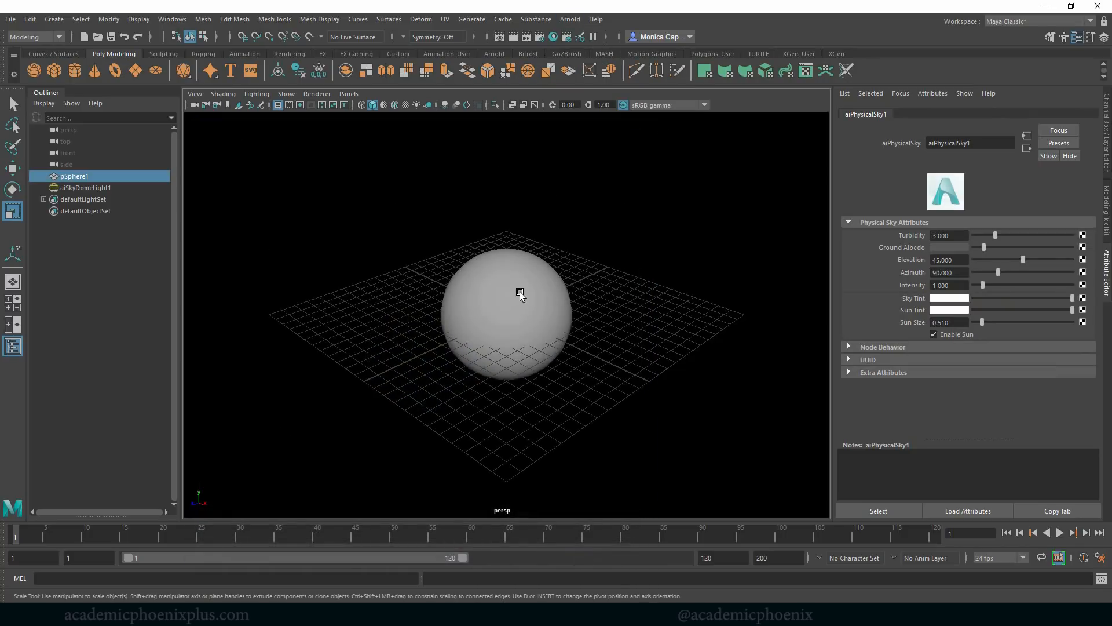
pyautogui.moveTo(543, 266); pyautogui.dragTo(570, 554, button='right')
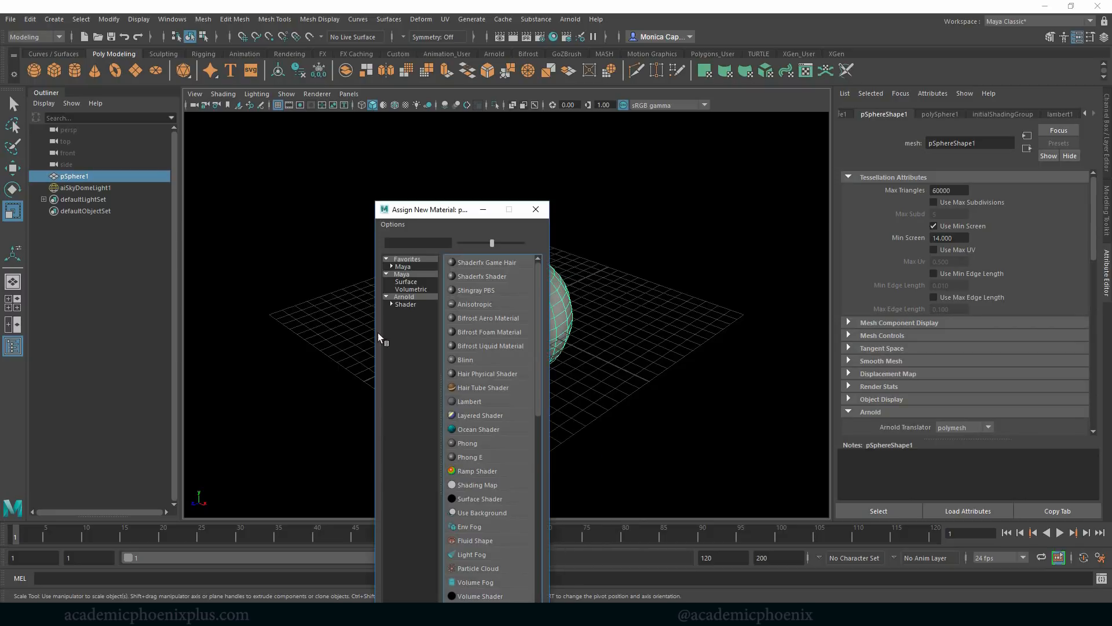
pyautogui.click(408, 296)
pyautogui.click(503, 402)
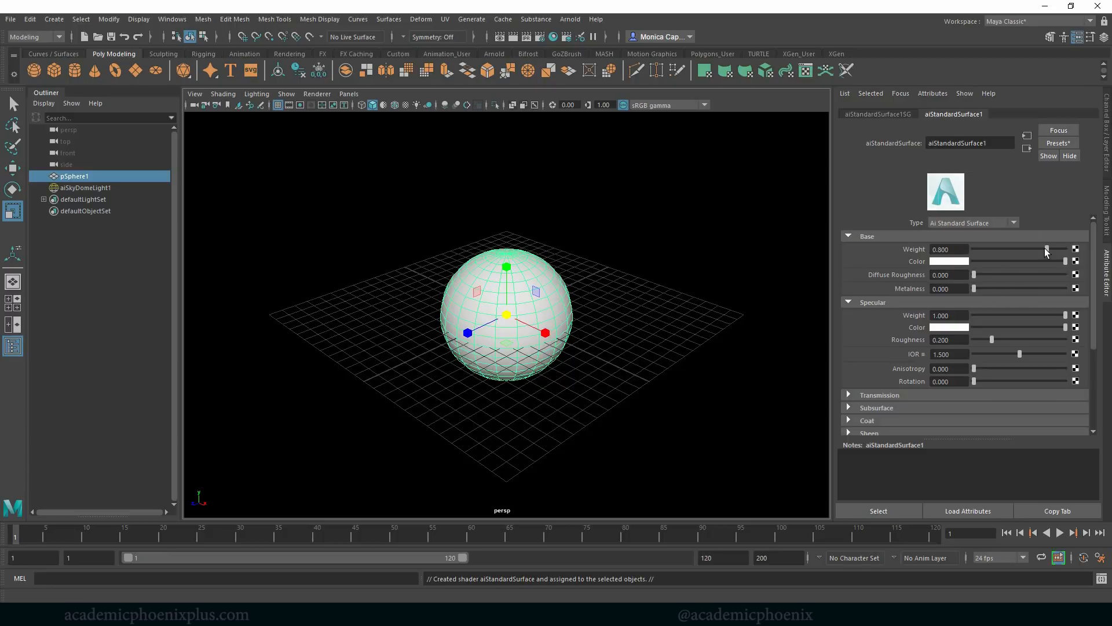
pyautogui.moveTo(1047, 249); pyautogui.dragTo(1078, 250)
# Render the sphere with Arnold to check its new material, close the render, and inspect the sky dome light
pyautogui.click(570, 19)
pyautogui.click(581, 40)
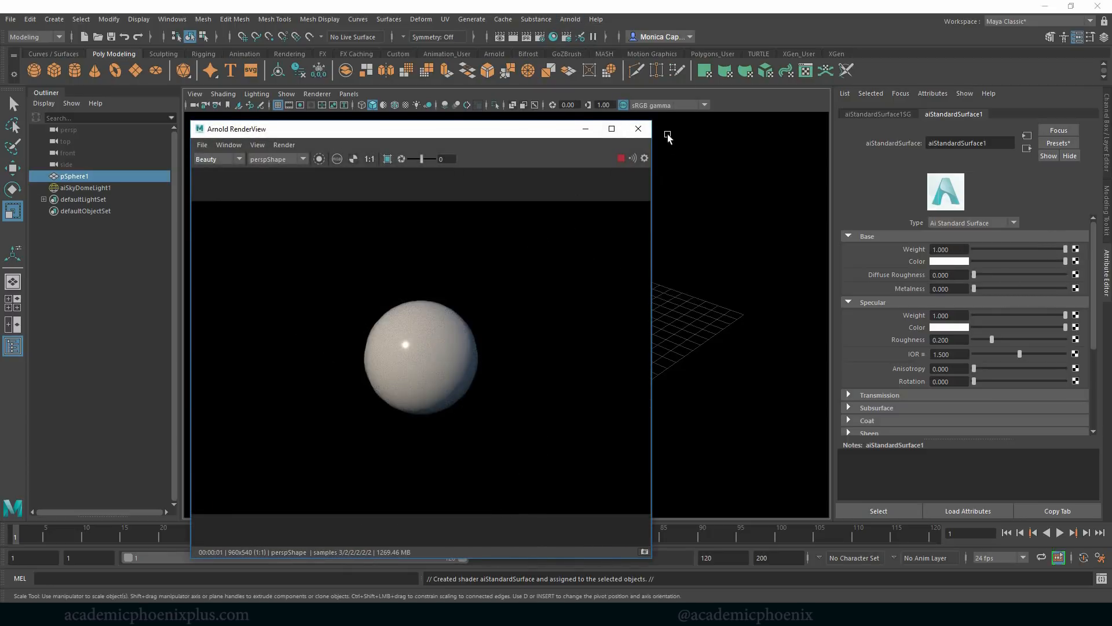
pyautogui.click(638, 129)
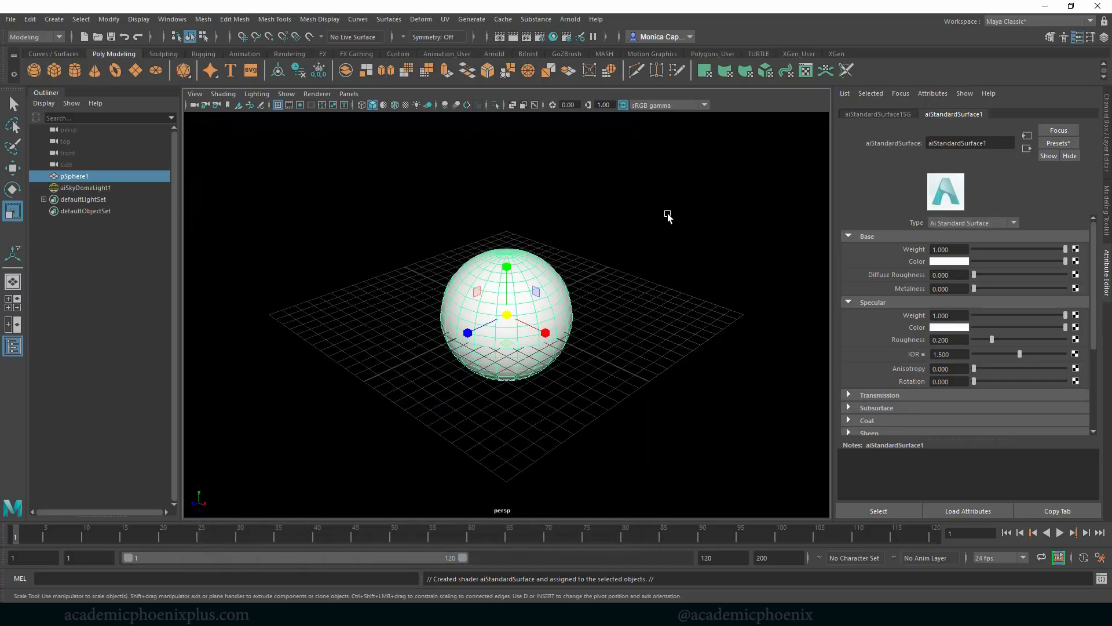
pyautogui.click(690, 209)
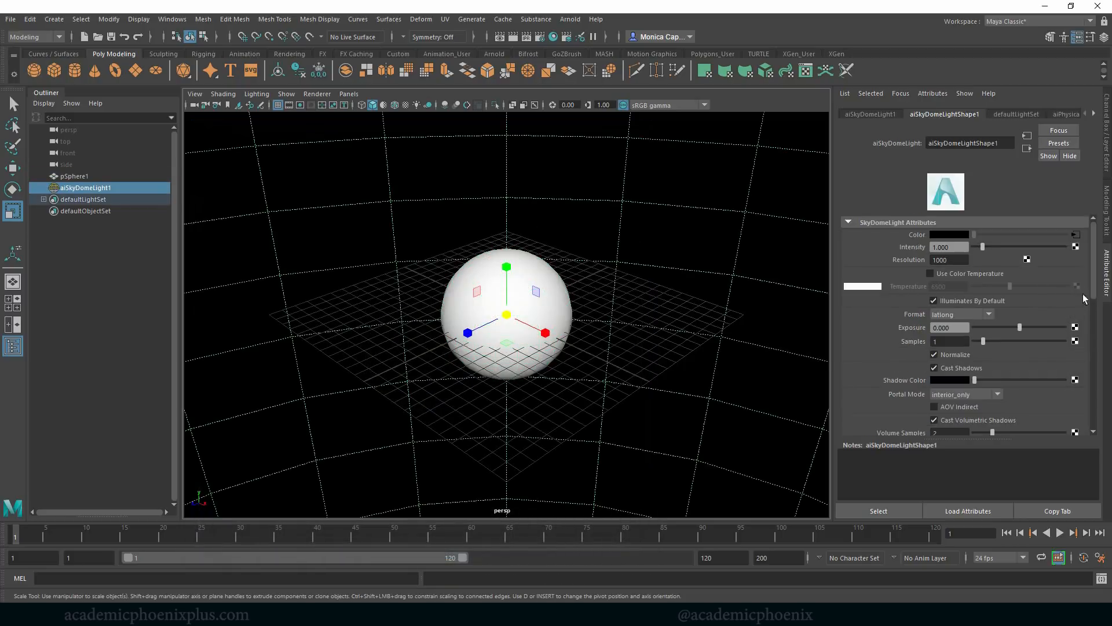
# Map an Arnold aiCellNoise texture to the base color of the sphere's aiStandardSurface material, filtering the render nodes by "noi"
pyautogui.click(552, 296)
pyautogui.click(1028, 115)
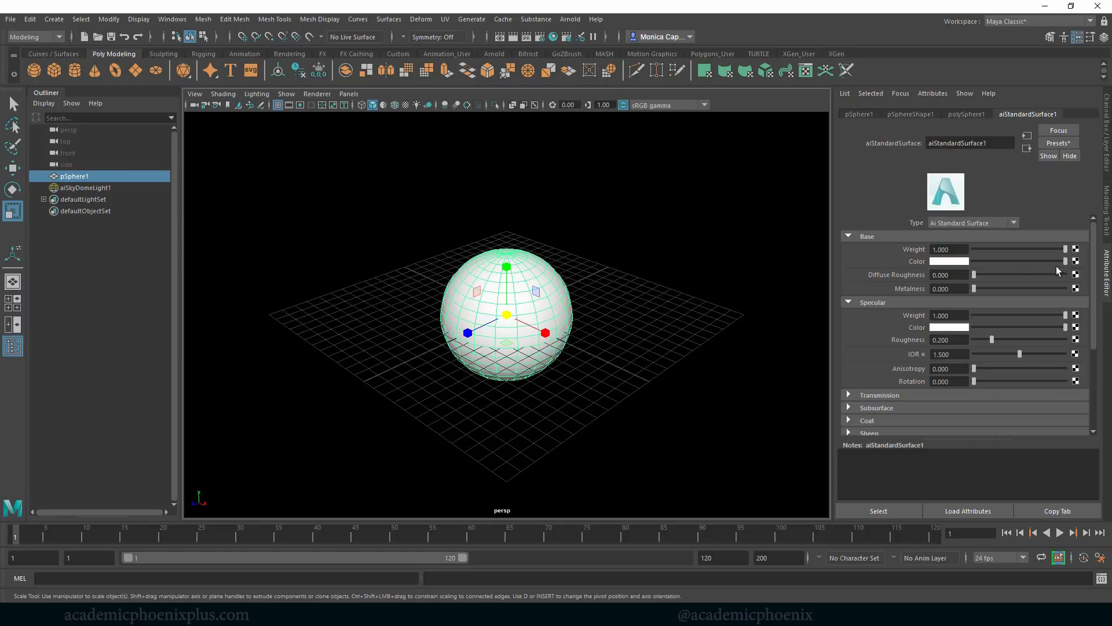
pyautogui.click(1076, 273)
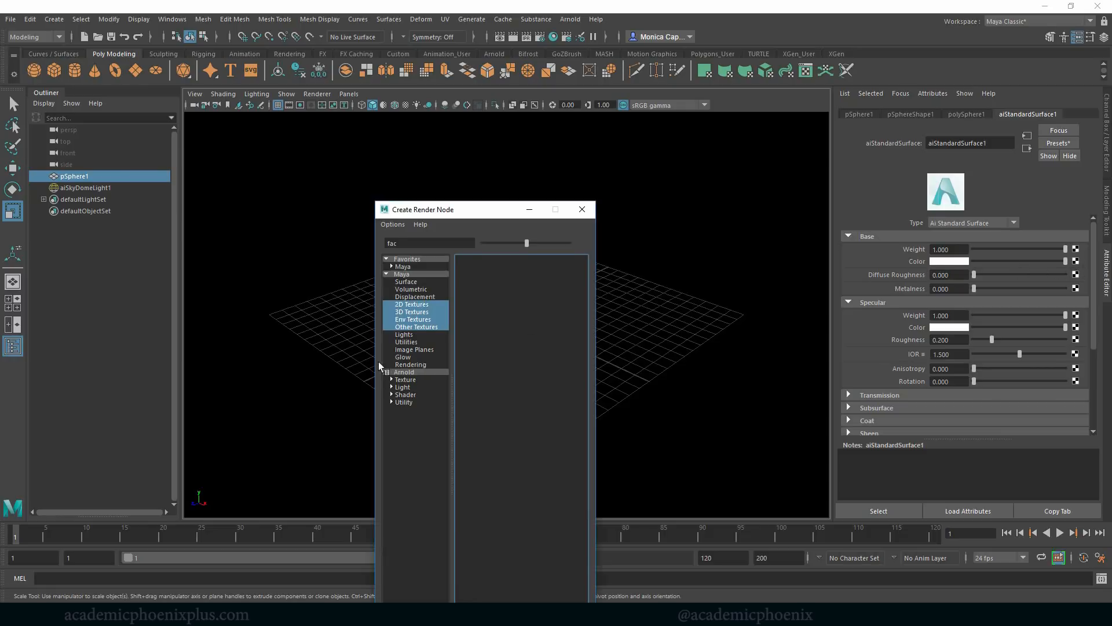
pyautogui.click(420, 373)
pyautogui.press('BackSpace')
pyautogui.press('BackSpace')
pyautogui.press('BackSpace')
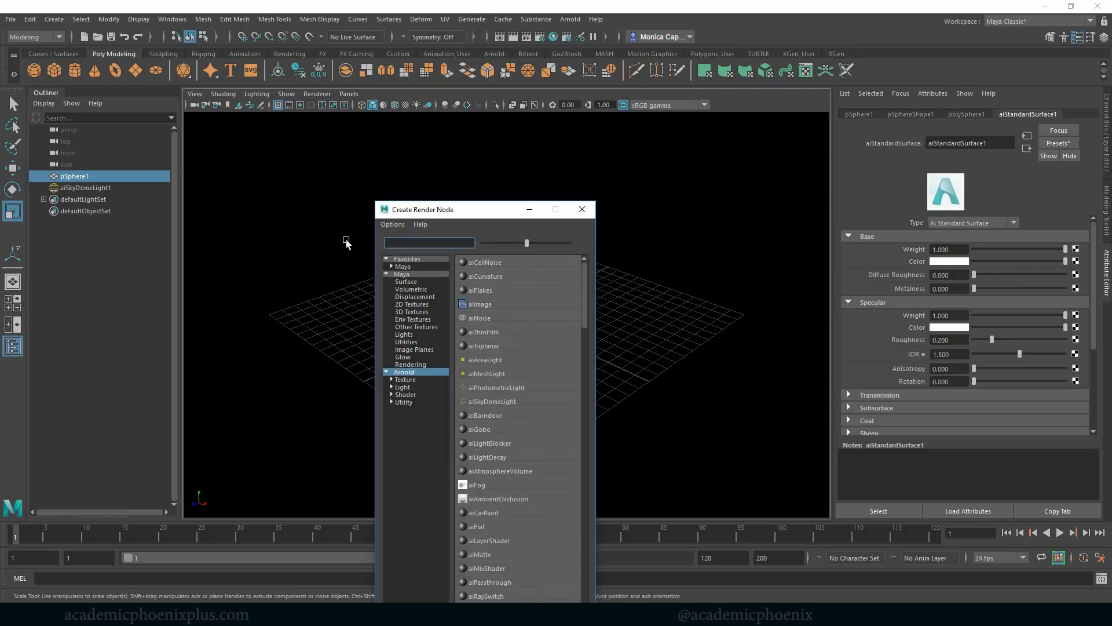
pyautogui.write('noi')
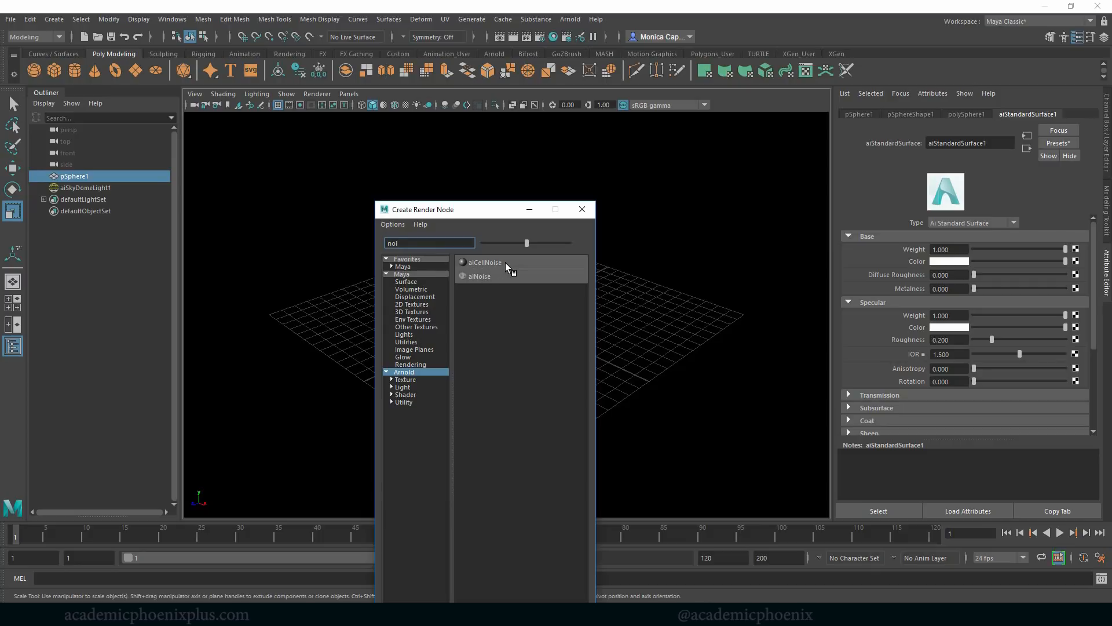
pyautogui.click(488, 262)
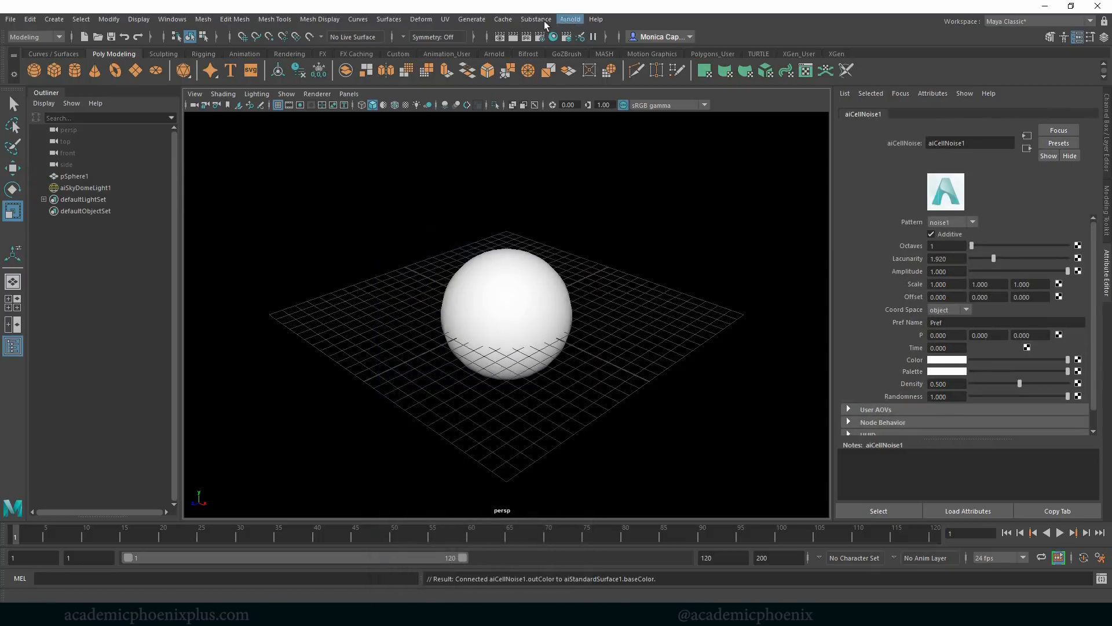
# Render the sphere in the Arnold RenderView beside the node's attributes and isolate the selected cell noise node in the preview
pyautogui.click(570, 19)
pyautogui.click(585, 28)
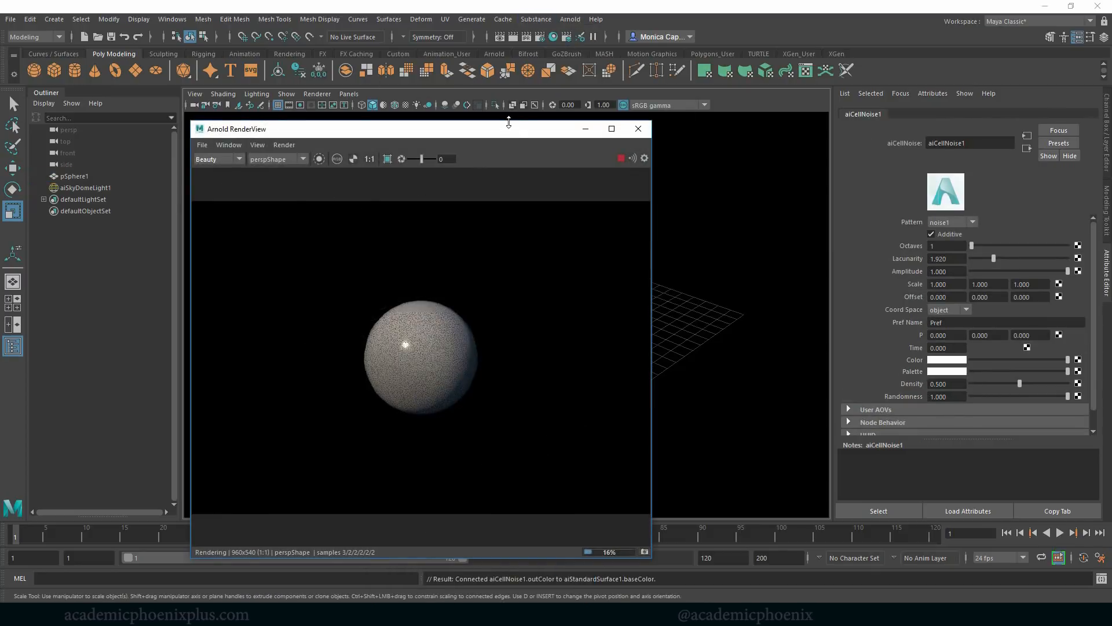
pyautogui.moveTo(497, 137); pyautogui.dragTo(385, 155)
pyautogui.click(206, 178)
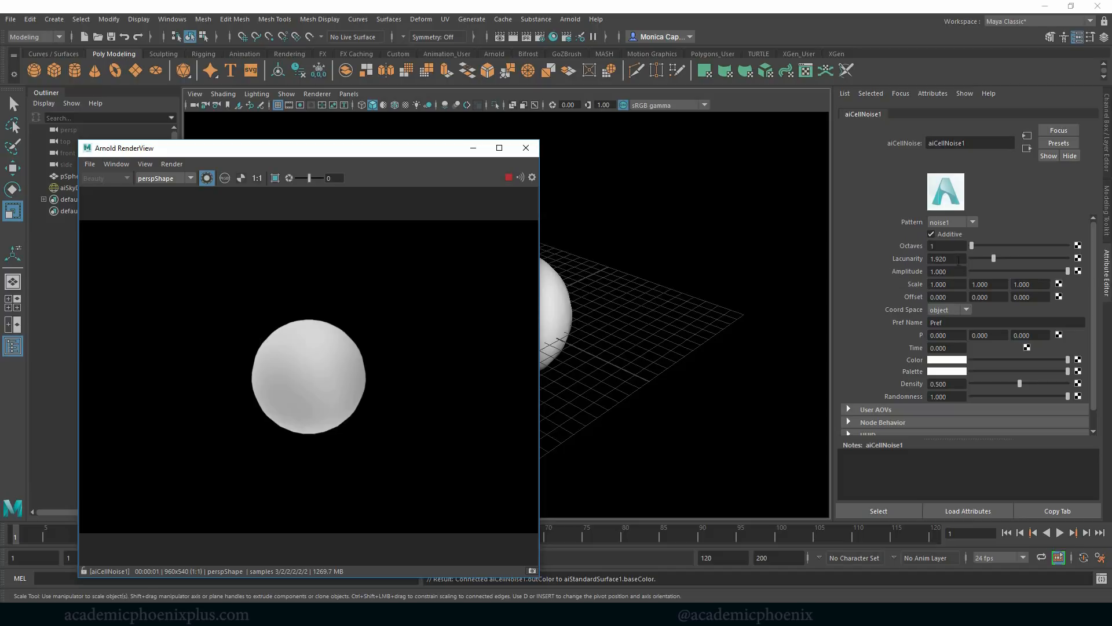
# Set the cell noise's octaves to 4 and its scale to 3 on all three axes
pyautogui.moveTo(975, 247); pyautogui.dragTo(1014, 245)
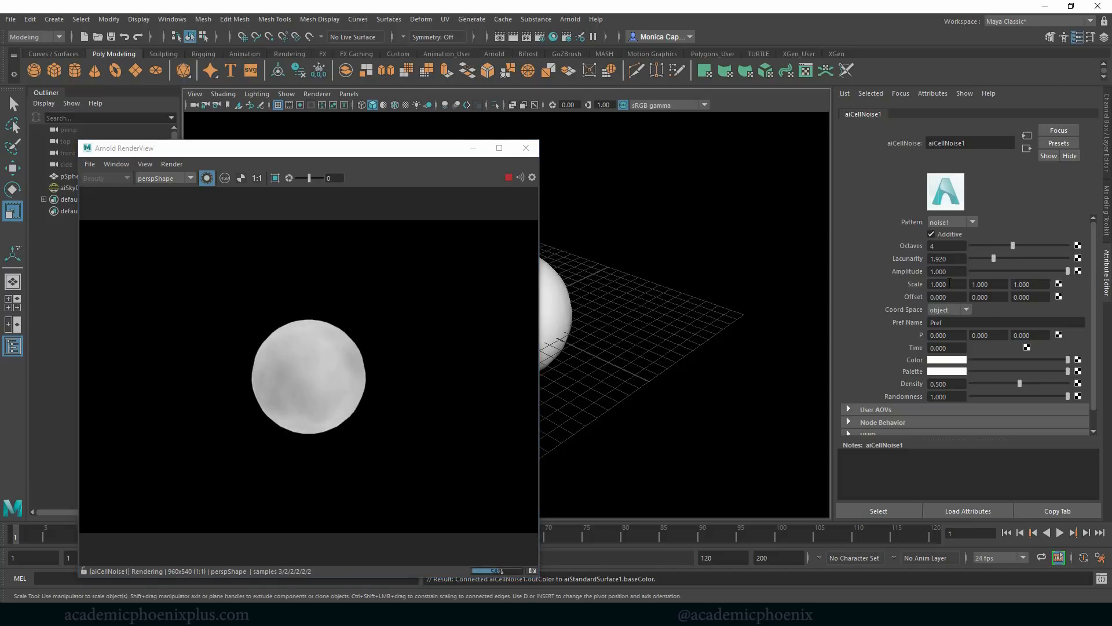
pyautogui.moveTo(951, 284); pyautogui.dragTo(885, 283)
pyautogui.write('3')
pyautogui.press('Tab')
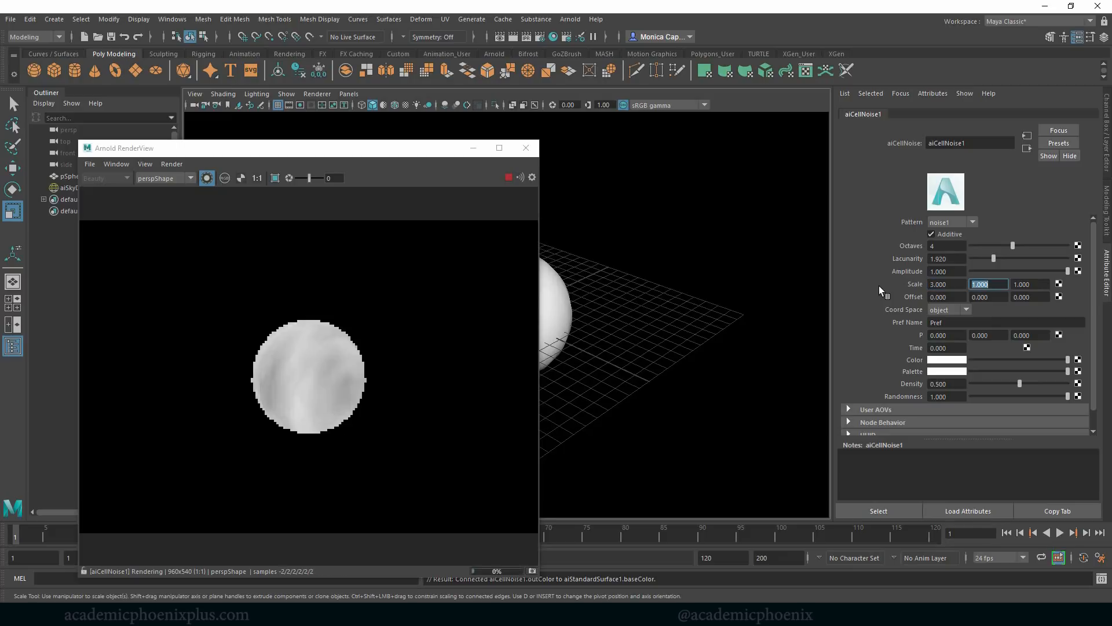
pyautogui.write('3')
pyautogui.press('Tab')
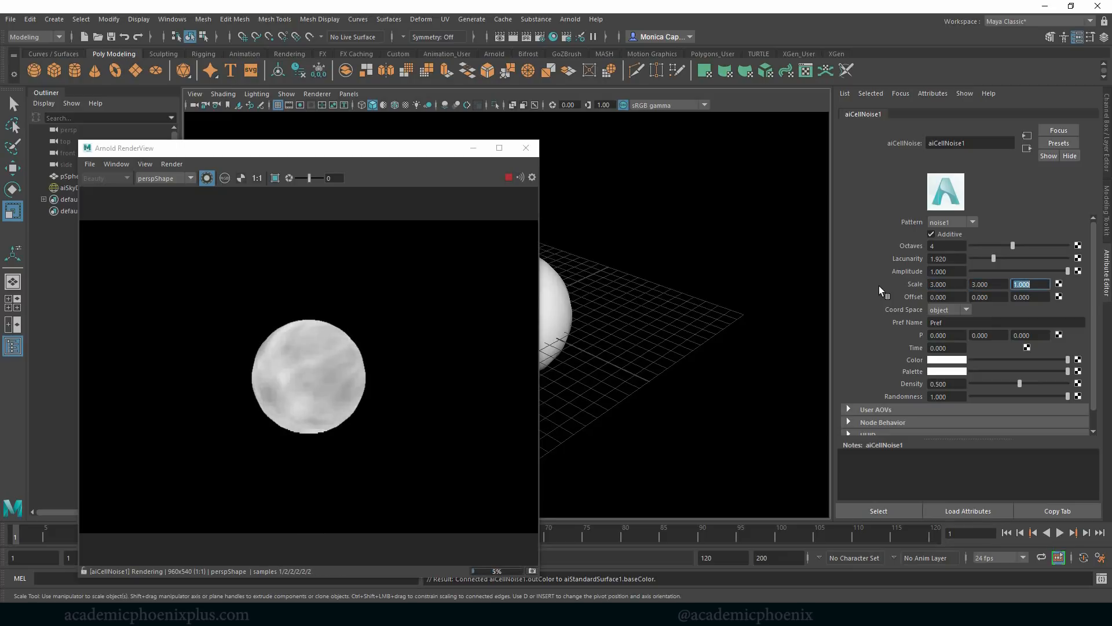
pyautogui.write('3')
pyautogui.press('Tab')
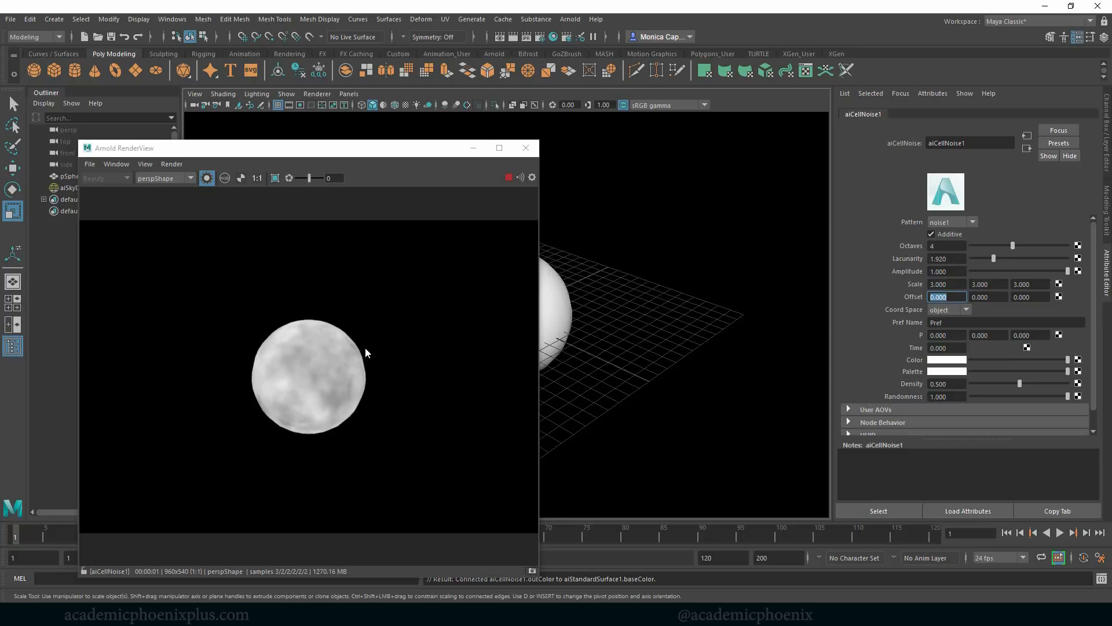
# Turn off Additive on the cell noise and check the full beauty render with the sphere framed in view
pyautogui.click(953, 234)
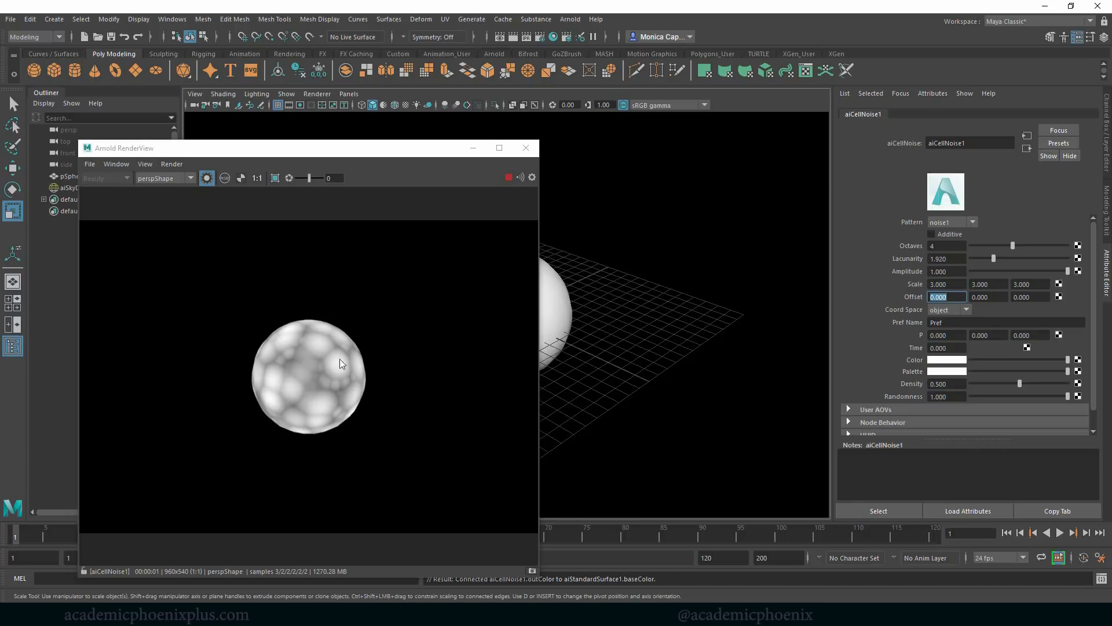
pyautogui.click(207, 179)
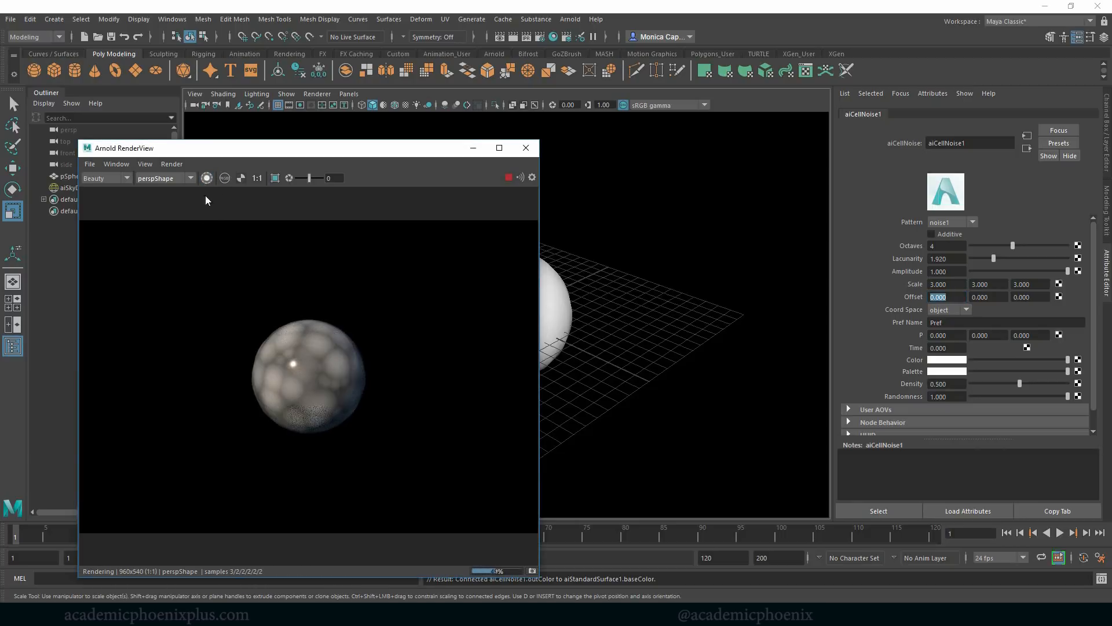
pyautogui.click(565, 319)
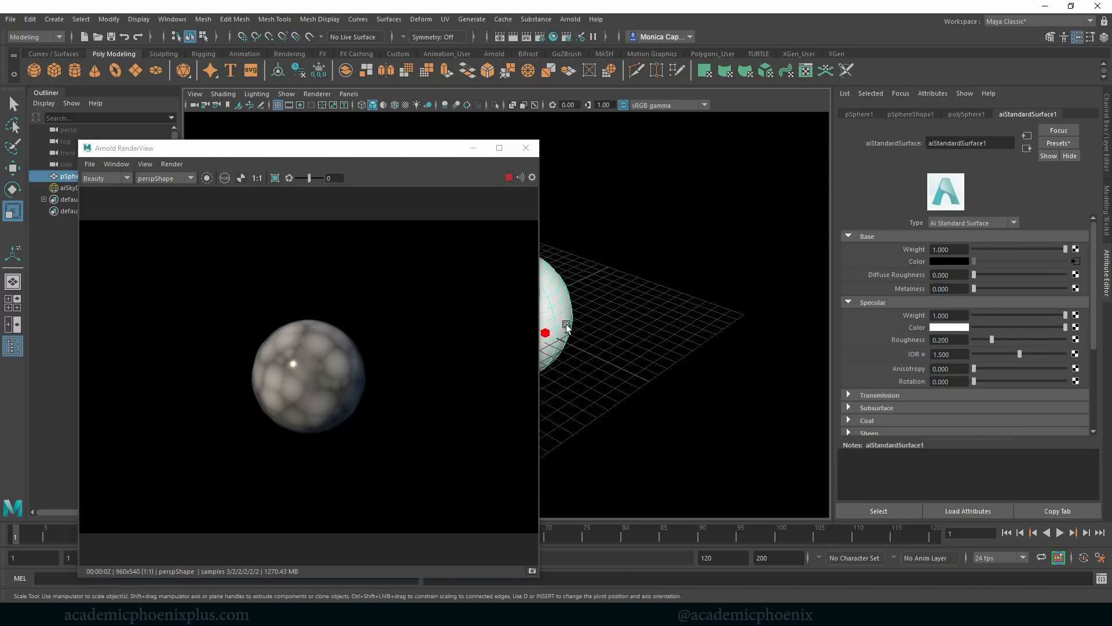
pyautogui.press('f')
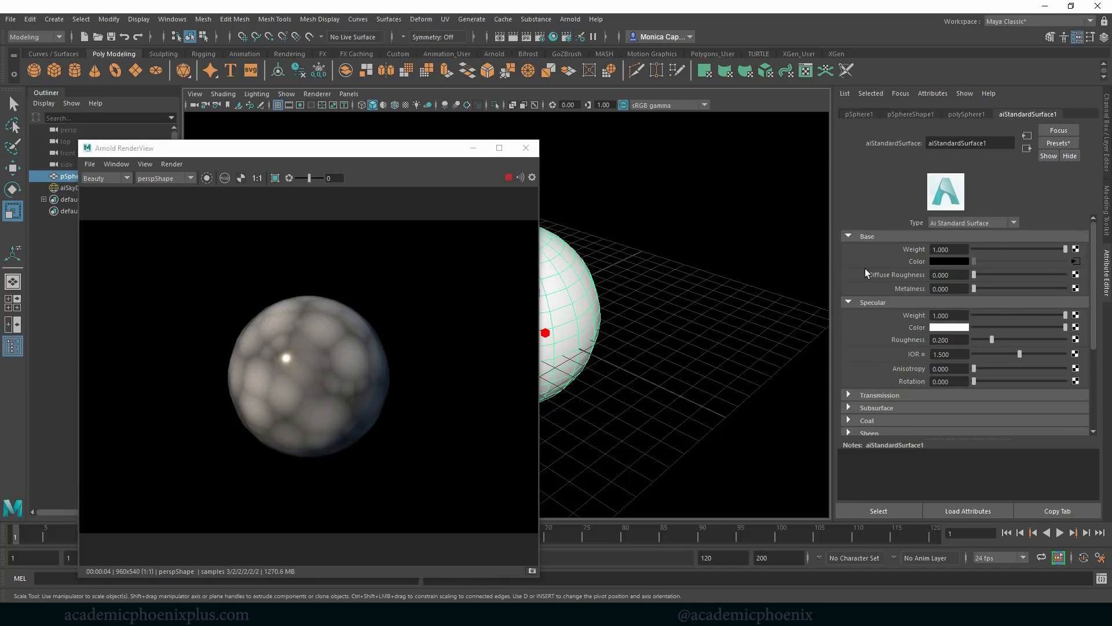
# Open the cell noise node from the material's base color and graph the sphere's material network in the Hypershade
pyautogui.click(1075, 261)
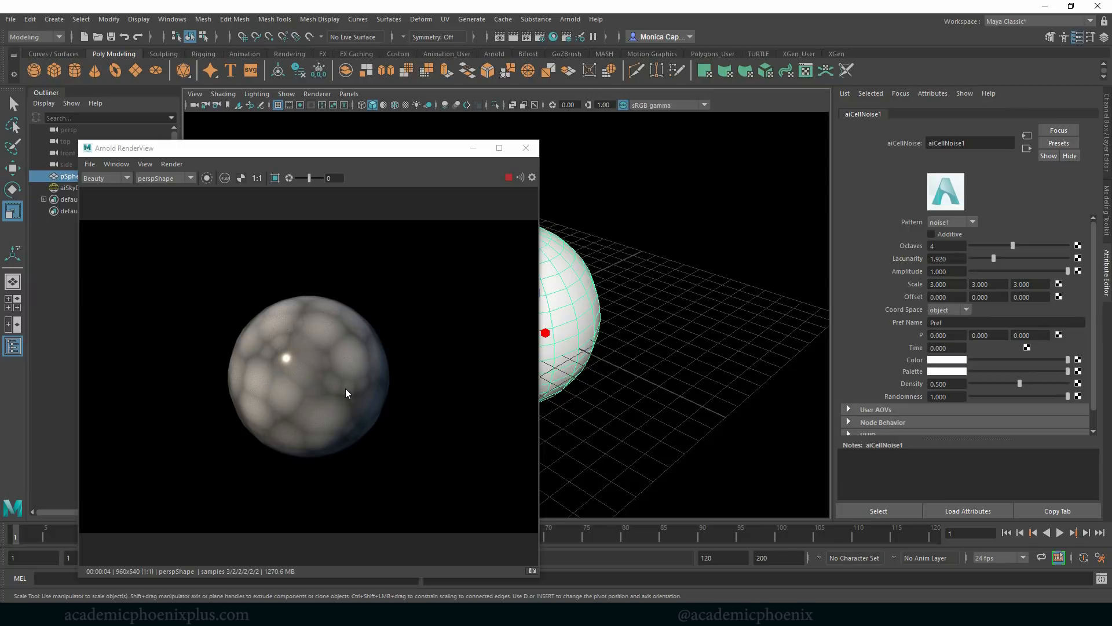
pyautogui.click(553, 37)
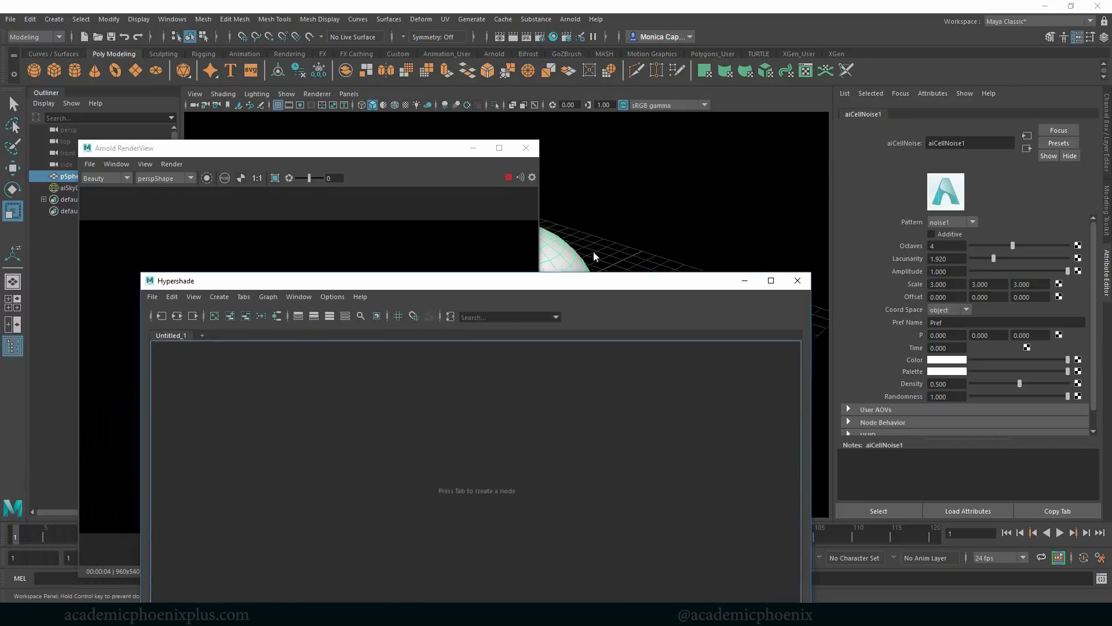
pyautogui.click(288, 175)
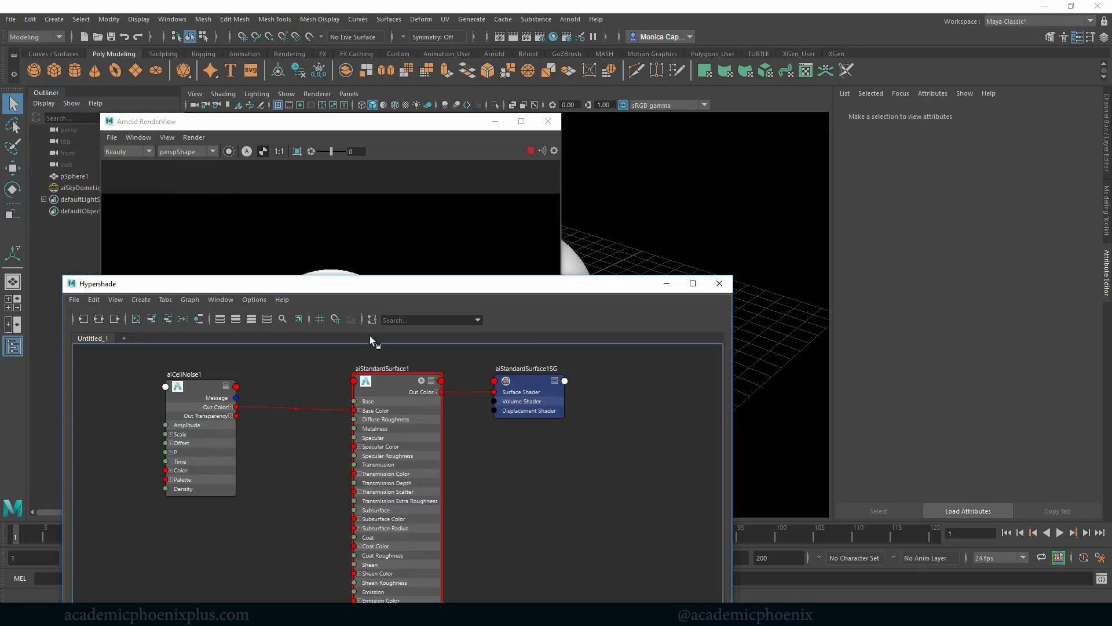
# Assign the aiCellNoise1 node to the bump mapping in aiStandardSurface1's Geometry settings and dismiss the Connection Editor
pyautogui.click(406, 381)
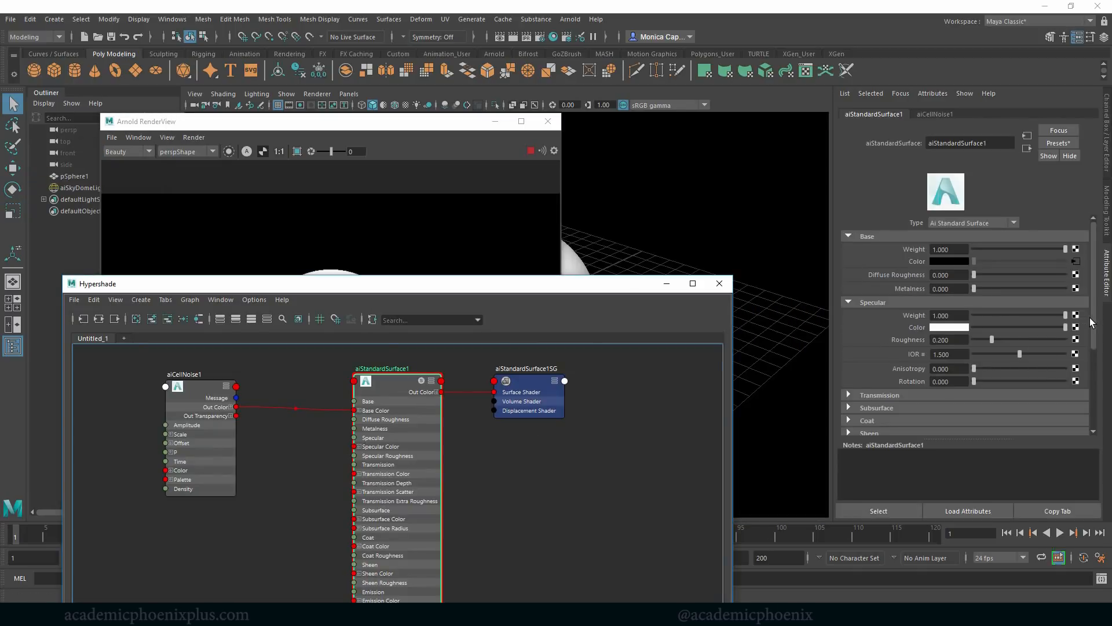
pyautogui.scroll(-5, 1087, 367)
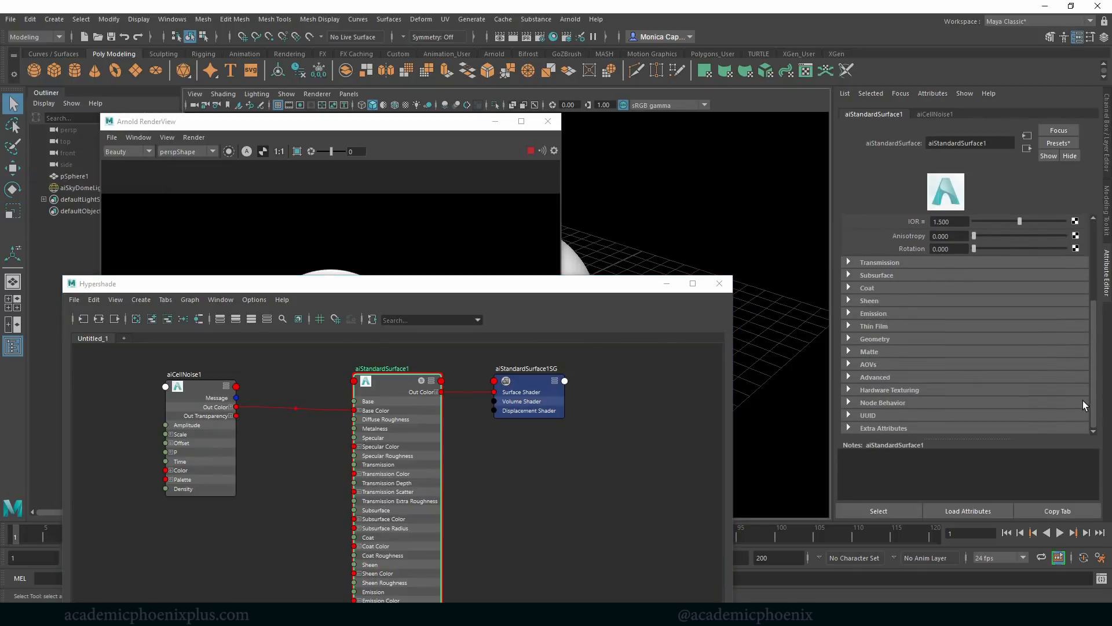
pyautogui.click(884, 339)
pyautogui.moveTo(197, 386); pyautogui.dragTo(908, 375, button='middle')
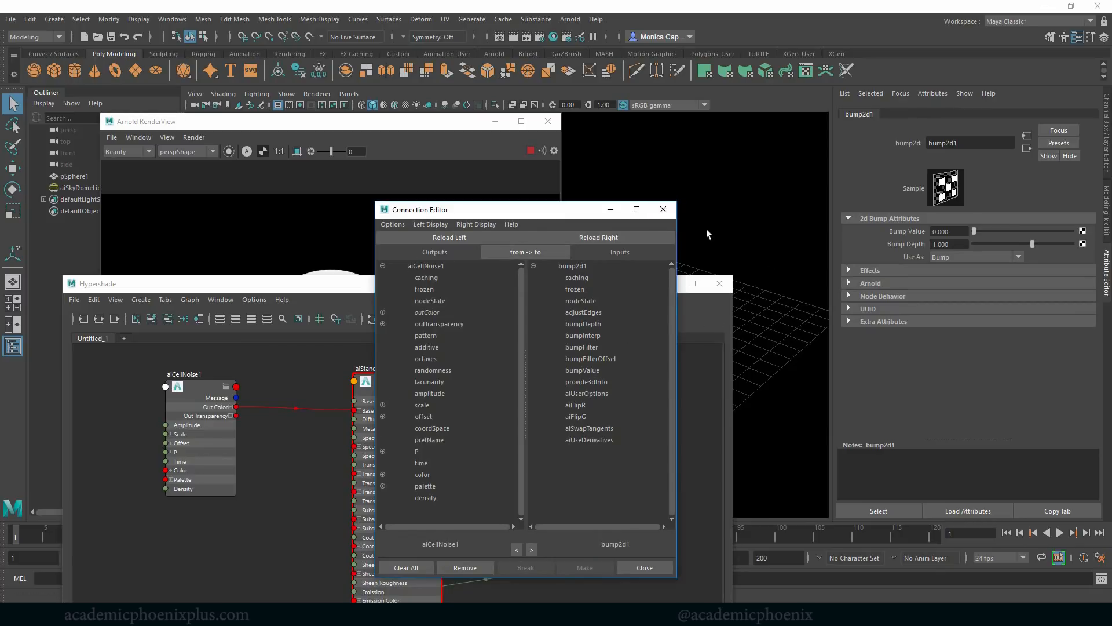
pyautogui.click(664, 209)
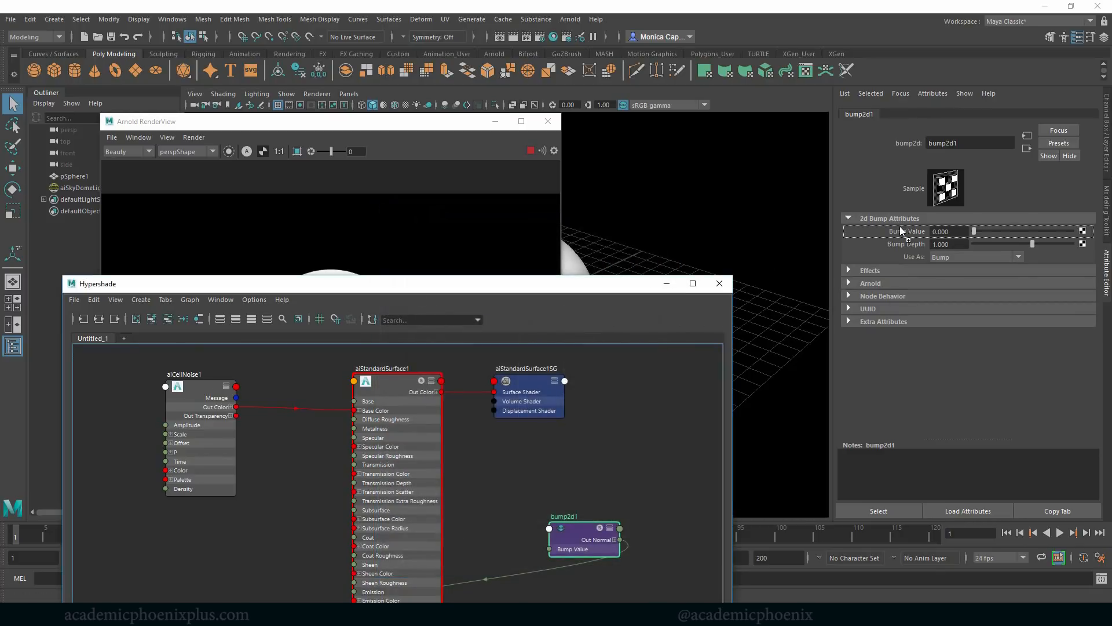
# Connect aiCellNoise1's outColorR to bump2d1's bumpValue and check the bump in the full-color render
pyautogui.moveTo(902, 228); pyautogui.dragTo(900, 228, button='middle')
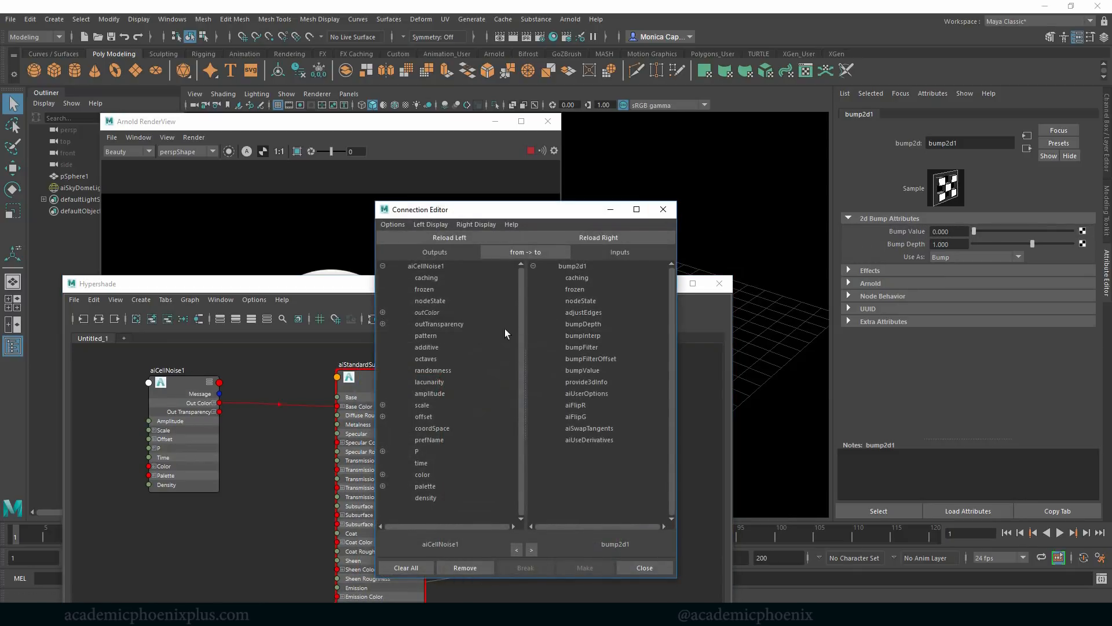
pyautogui.click(427, 313)
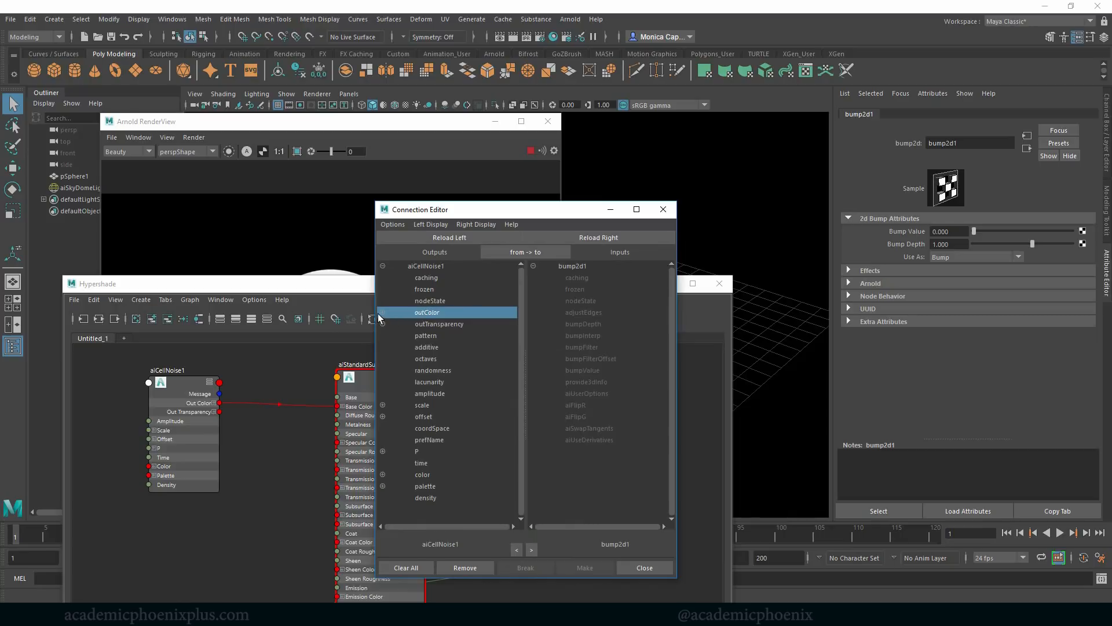
pyautogui.click(381, 313)
pyautogui.click(439, 324)
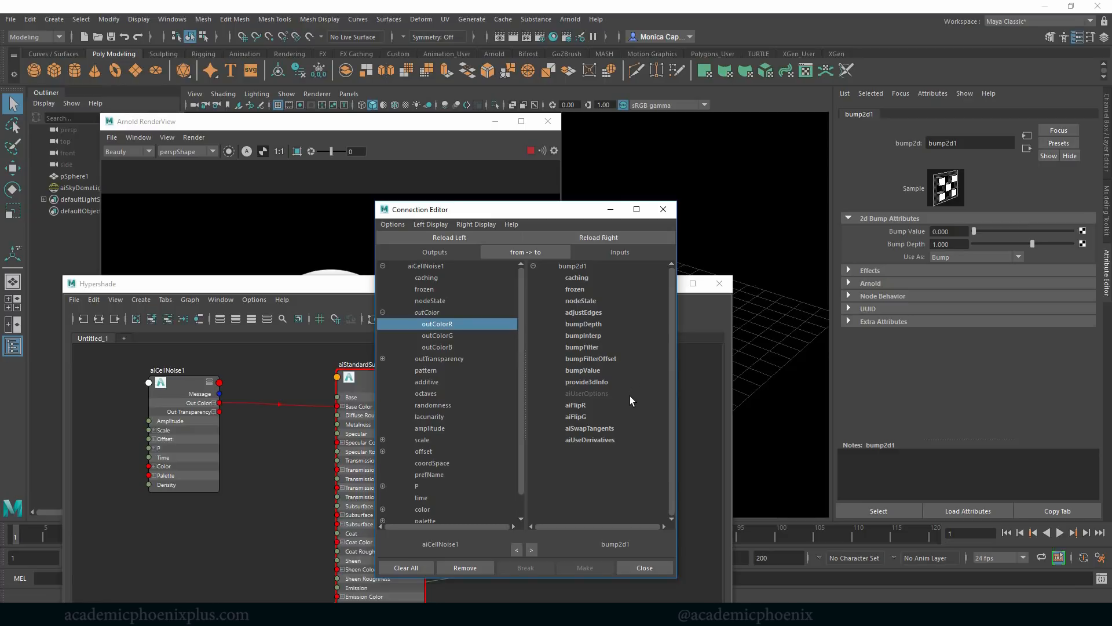
pyautogui.click(586, 372)
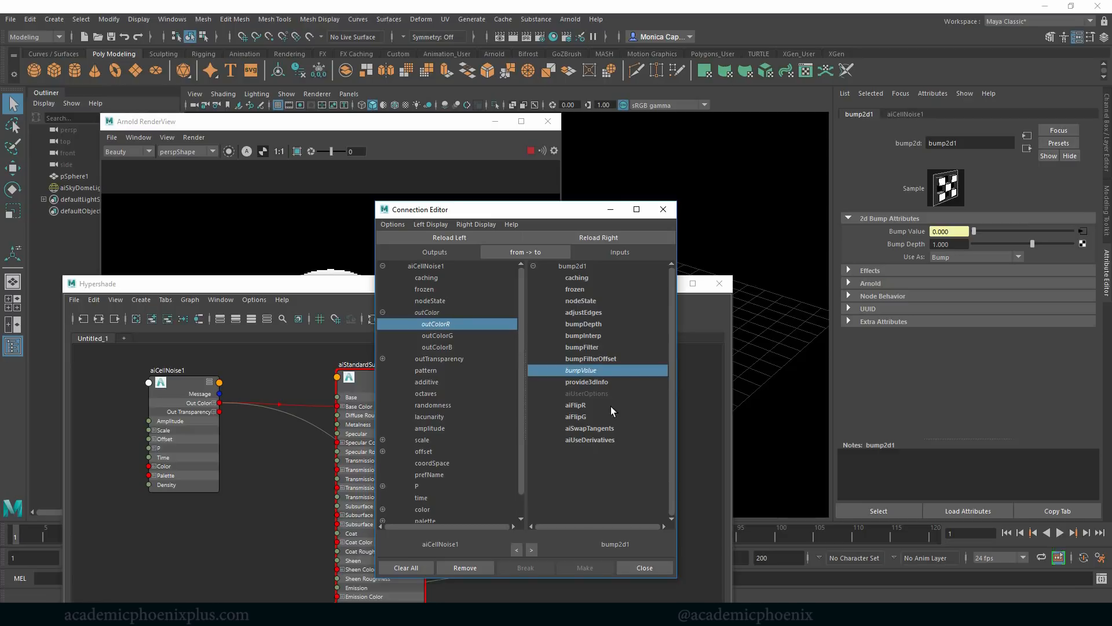
pyautogui.click(663, 209)
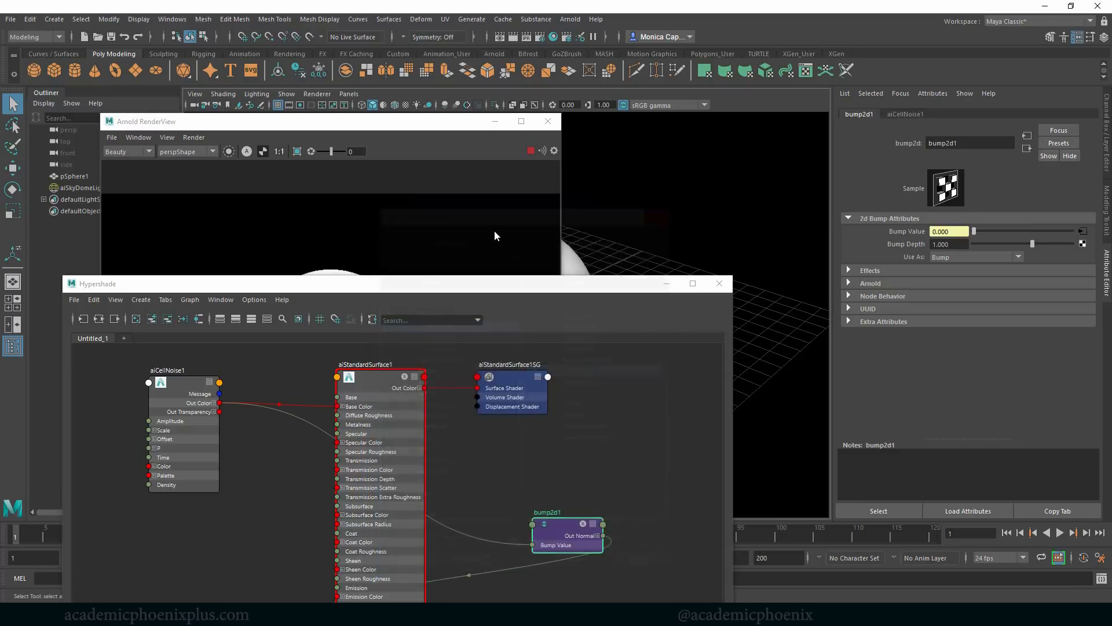
pyautogui.click(266, 152)
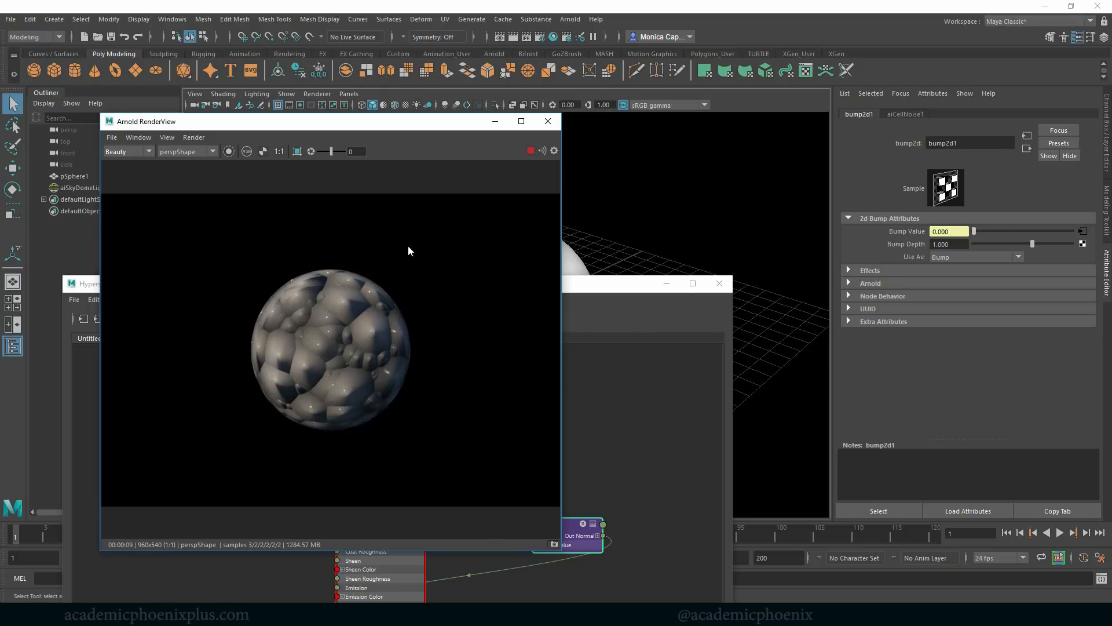
pyautogui.keyDown('alt'); pyautogui.moveTo(585, 219); pyautogui.dragTo(629, 218); pyautogui.keyUp('alt')
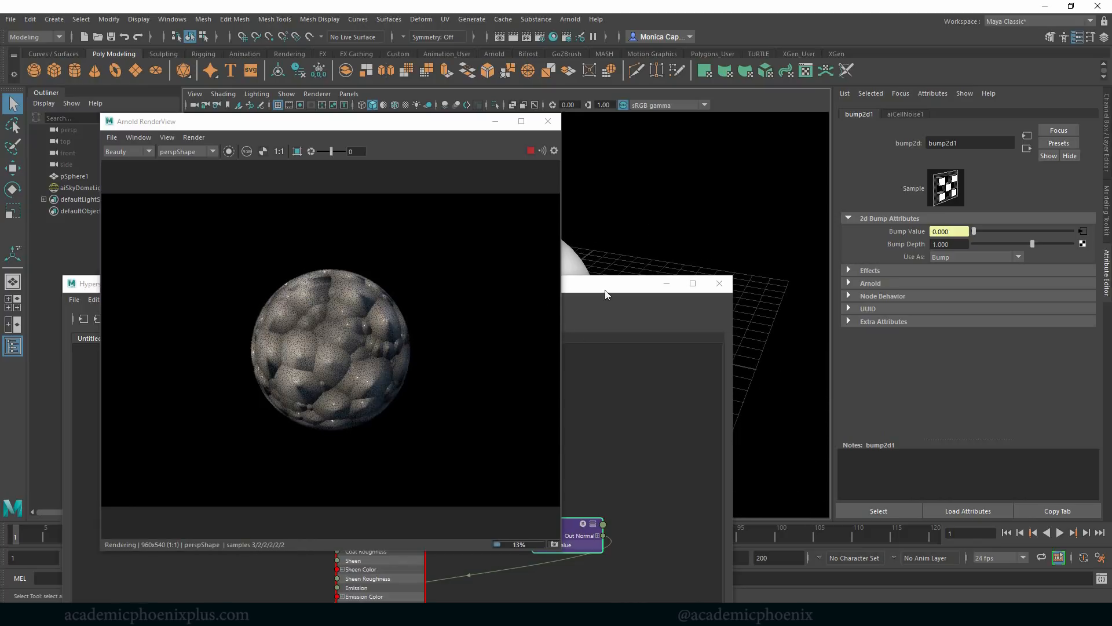
# Move the bump2d1 node below aiCellNoise1 in the Hypershade graph and delete it
pyautogui.moveTo(606, 290); pyautogui.dragTo(613, 238)
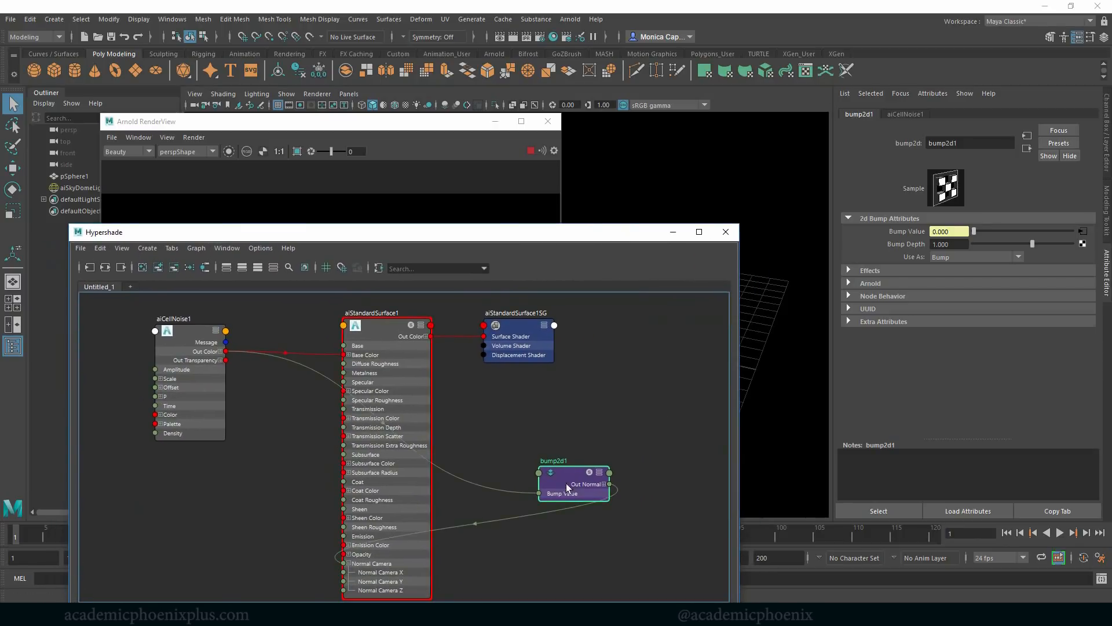
pyautogui.moveTo(566, 487); pyautogui.dragTo(244, 491)
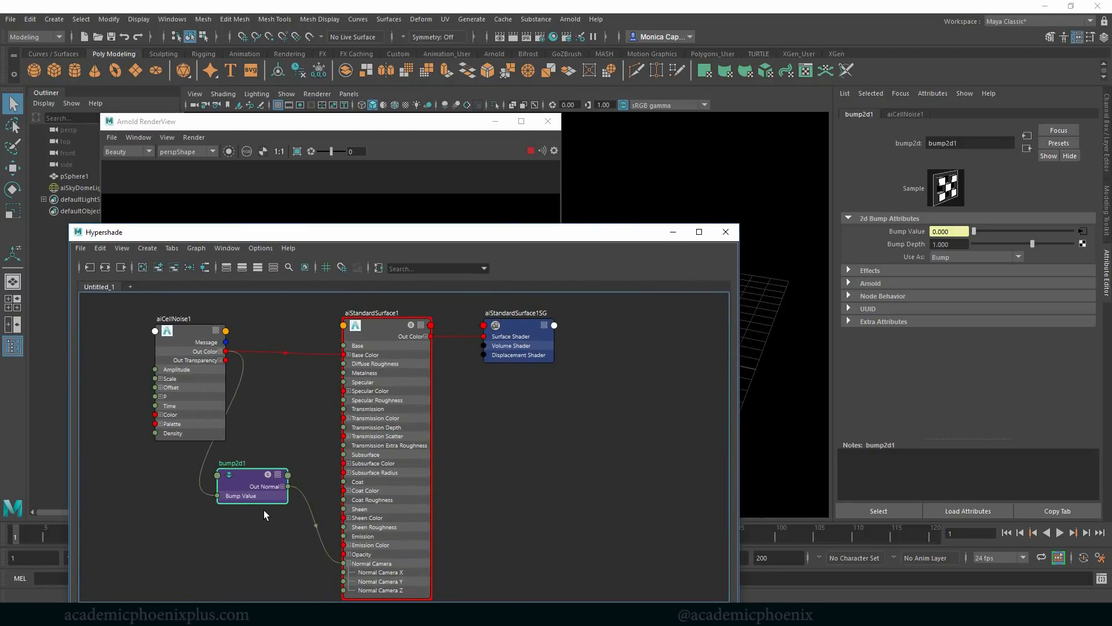
pyautogui.press('Delete')
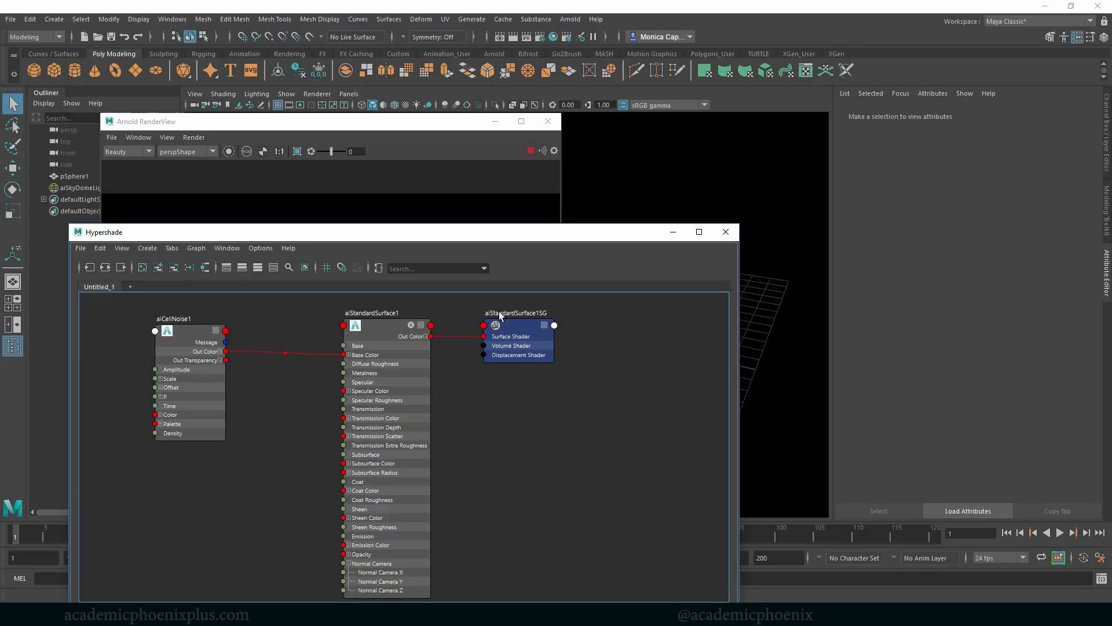
# Connect aiCellNoise1's Out Color to the Displacement Shader of aiStandardSurface1SG and check the silhouette in the alpha render
pyautogui.click(404, 166)
pyautogui.click(608, 239)
pyautogui.moveTo(225, 351); pyautogui.dragTo(483, 355)
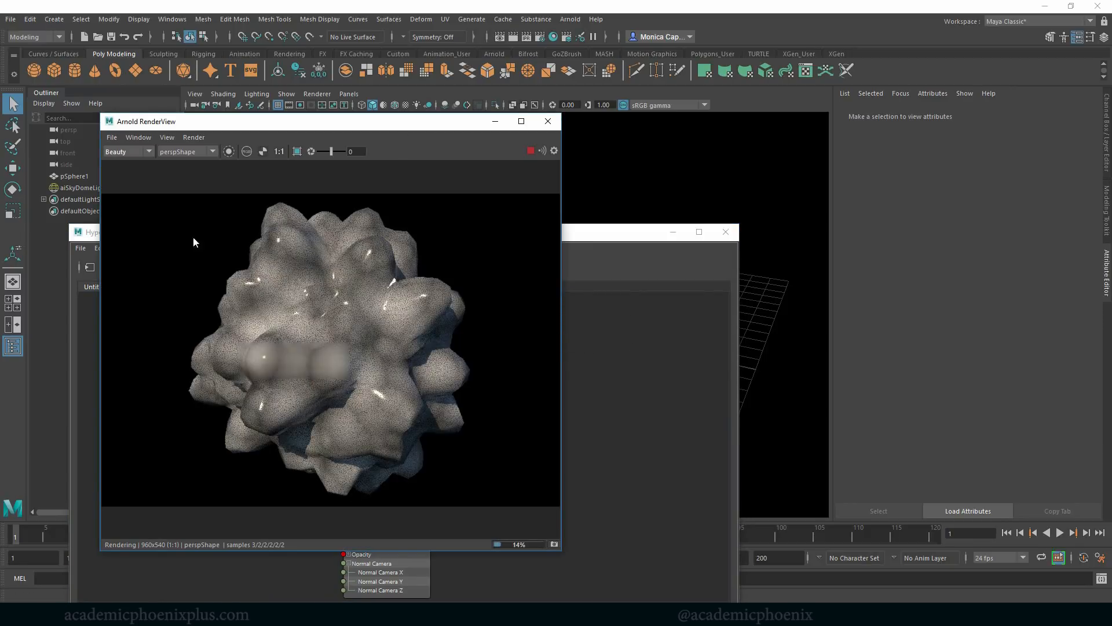
pyautogui.click(262, 152)
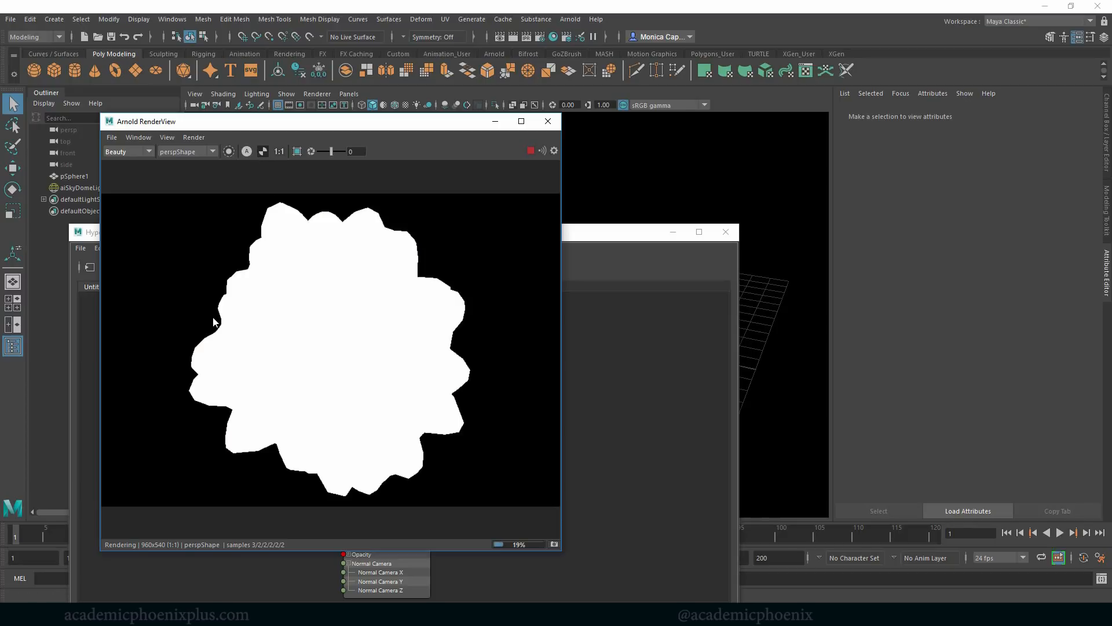
pyautogui.click(248, 152)
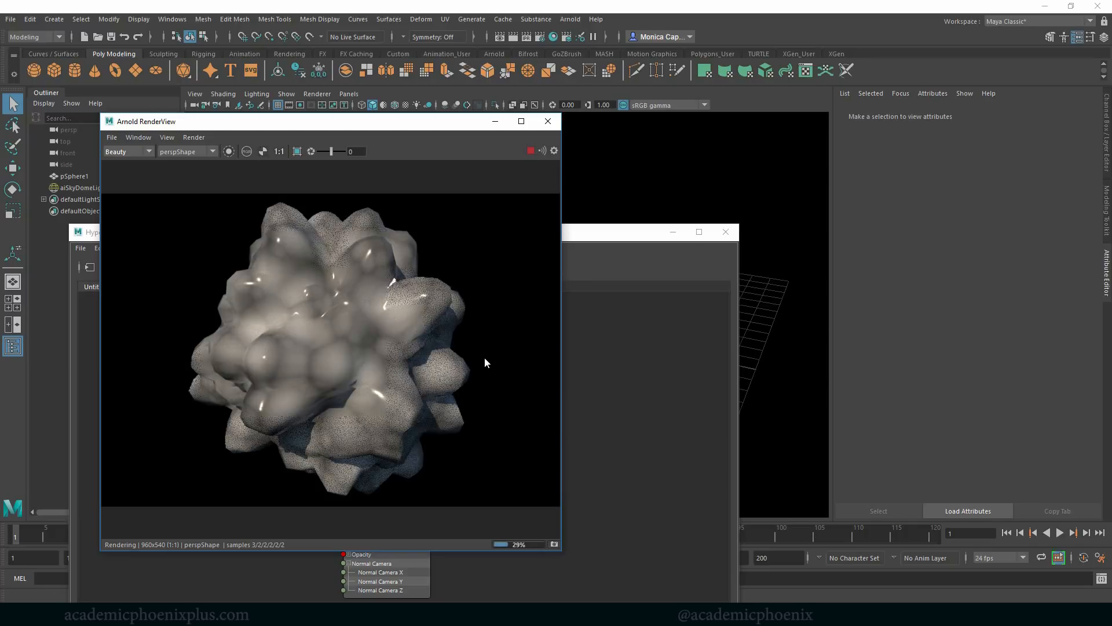
# Remove the displacement connection between aiCellNoise1 and aiStandardSurface1SG and bring the render view forward
pyautogui.click(633, 233)
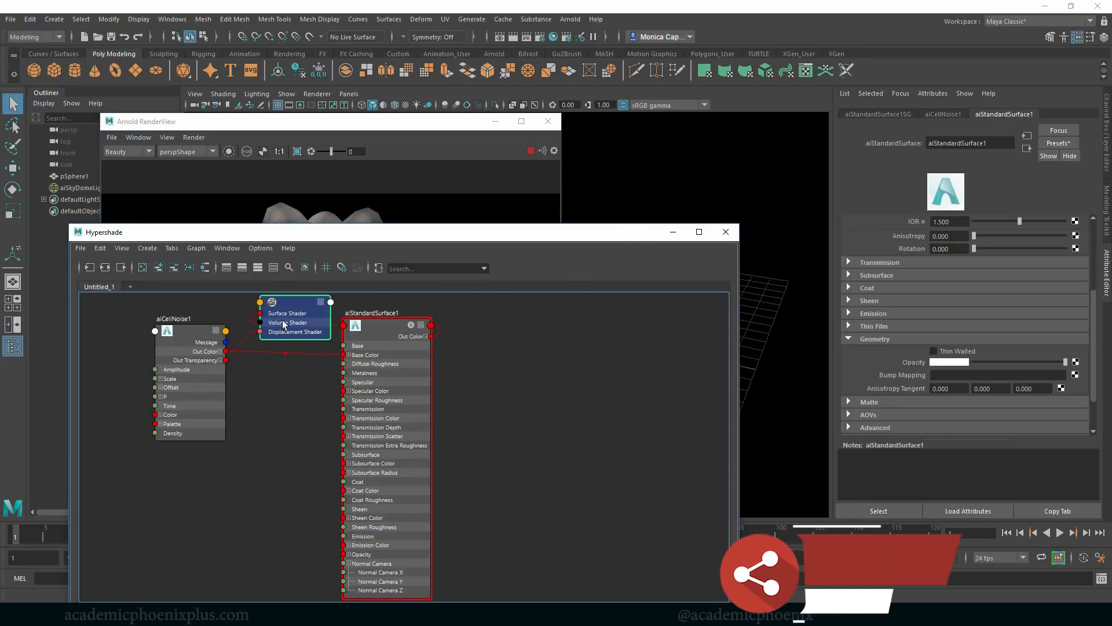
pyautogui.click(489, 337)
pyautogui.press('Delete')
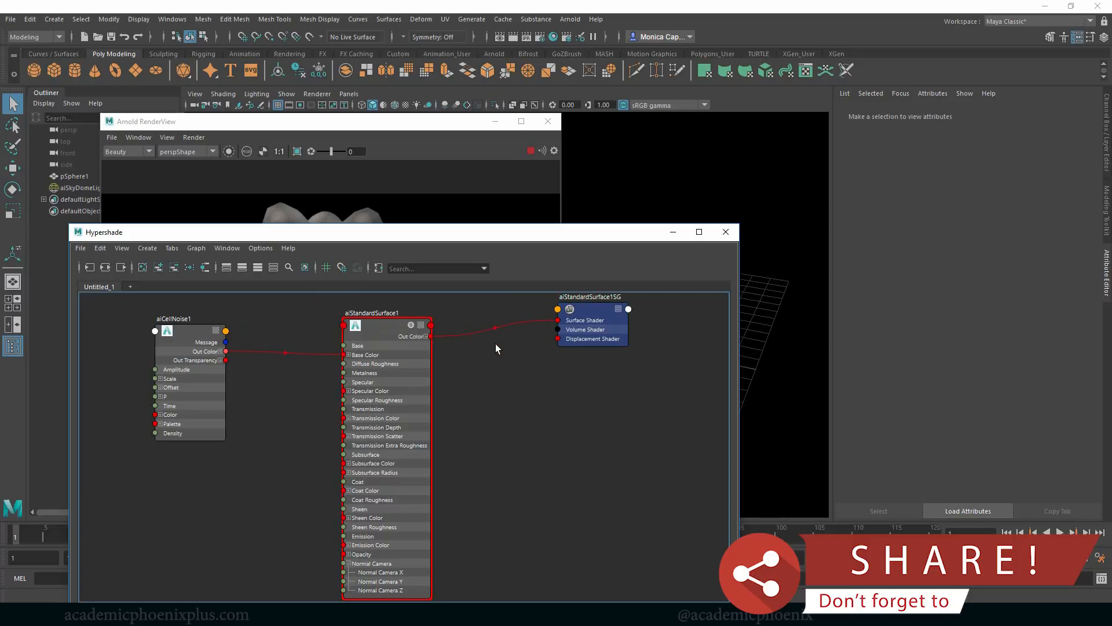
pyautogui.moveTo(225, 351); pyautogui.dragTo(278, 325)
pyautogui.click(430, 144)
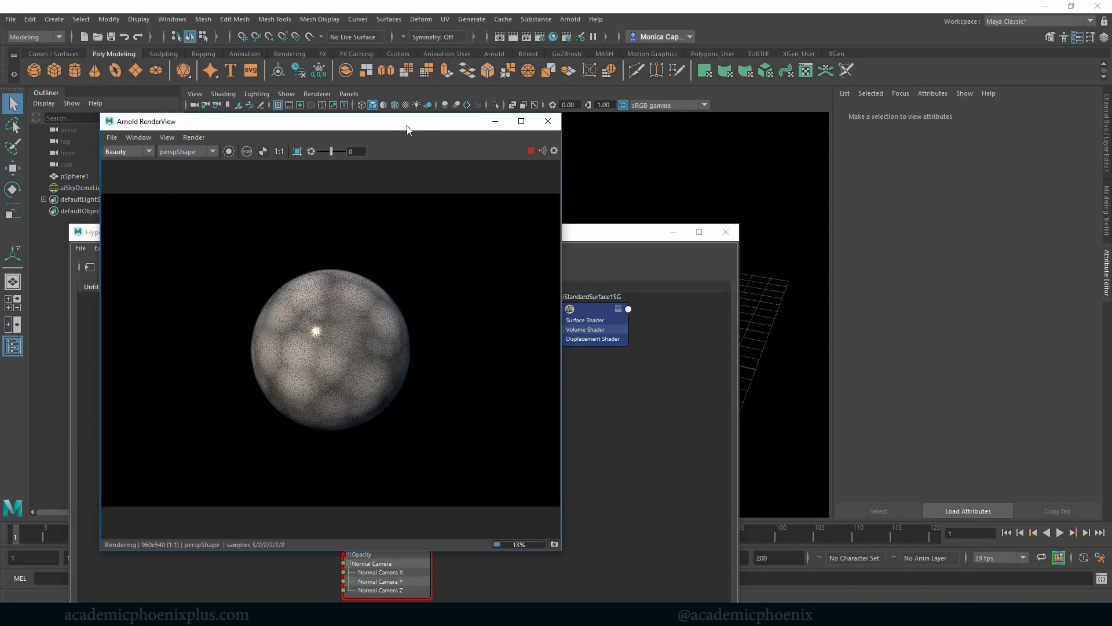
# Move the render view clear of the aiCellNoise1 node, select that node and set its pattern to noise2
pyautogui.moveTo(408, 129); pyautogui.dragTo(501, 110)
pyautogui.click(183, 350)
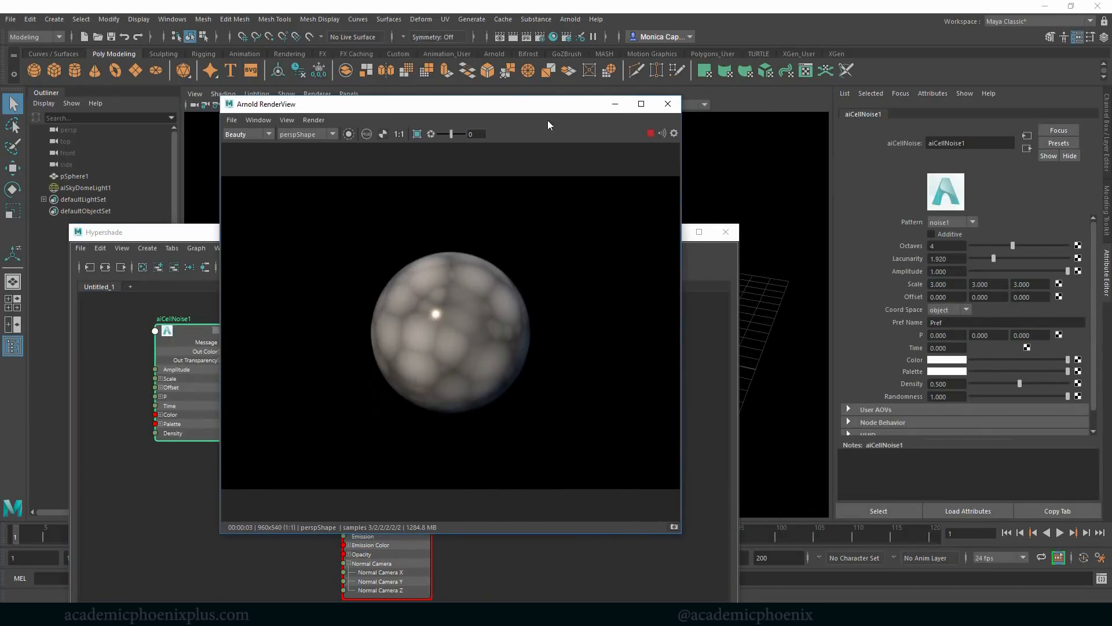
pyautogui.click(970, 222)
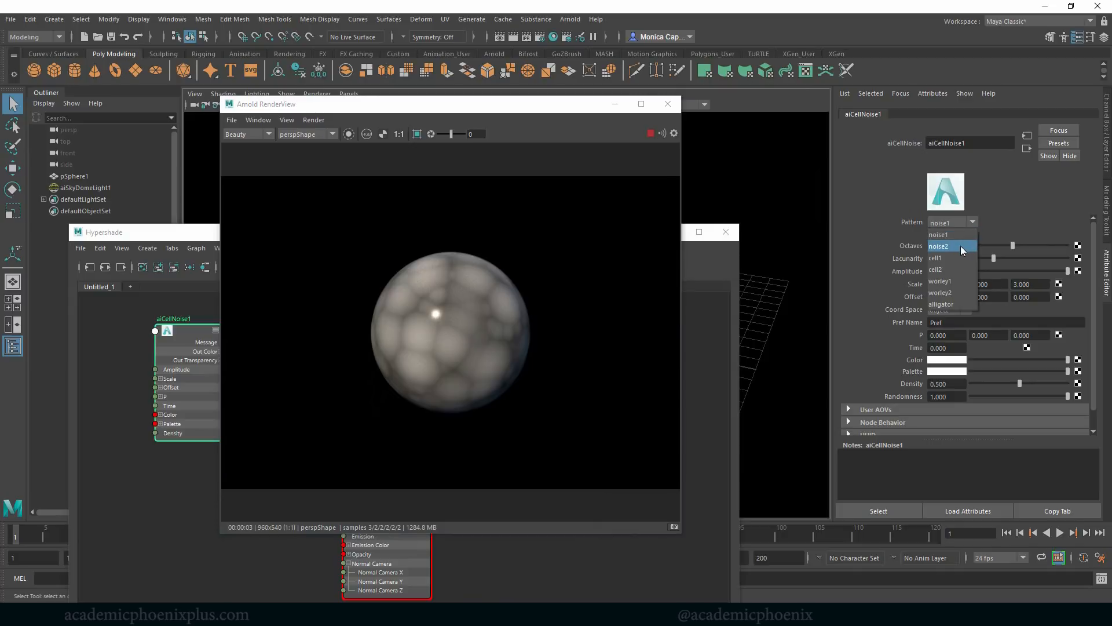
pyautogui.click(961, 246)
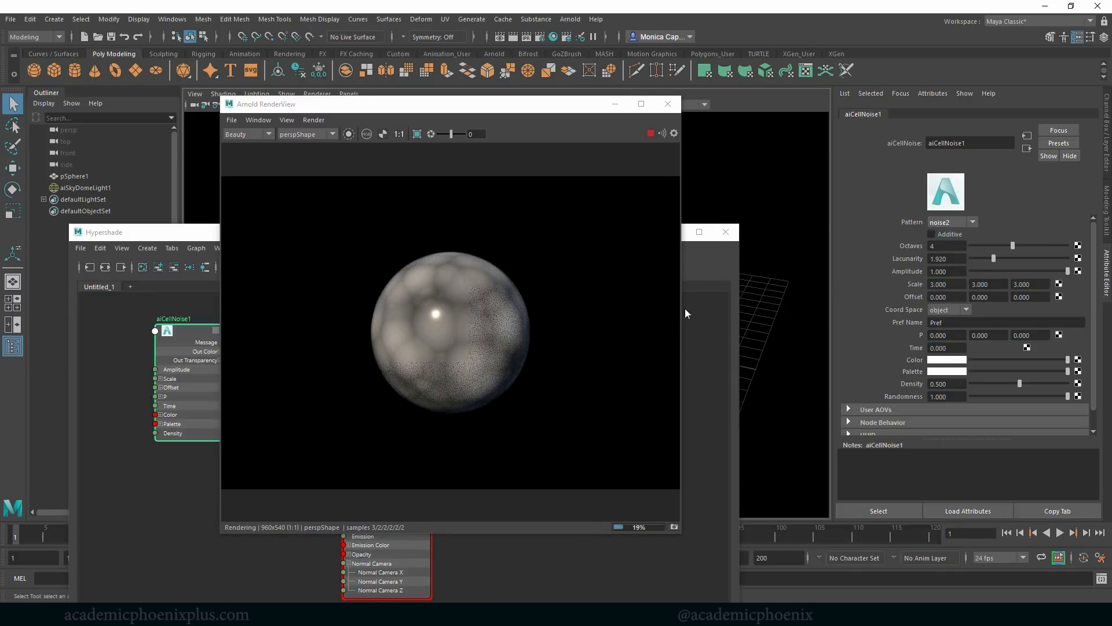
# Switch the cell noise pattern to cell1, try 8 octaves, and settle on 4 octaves with a lacunarity of 2.098
pyautogui.click(964, 220)
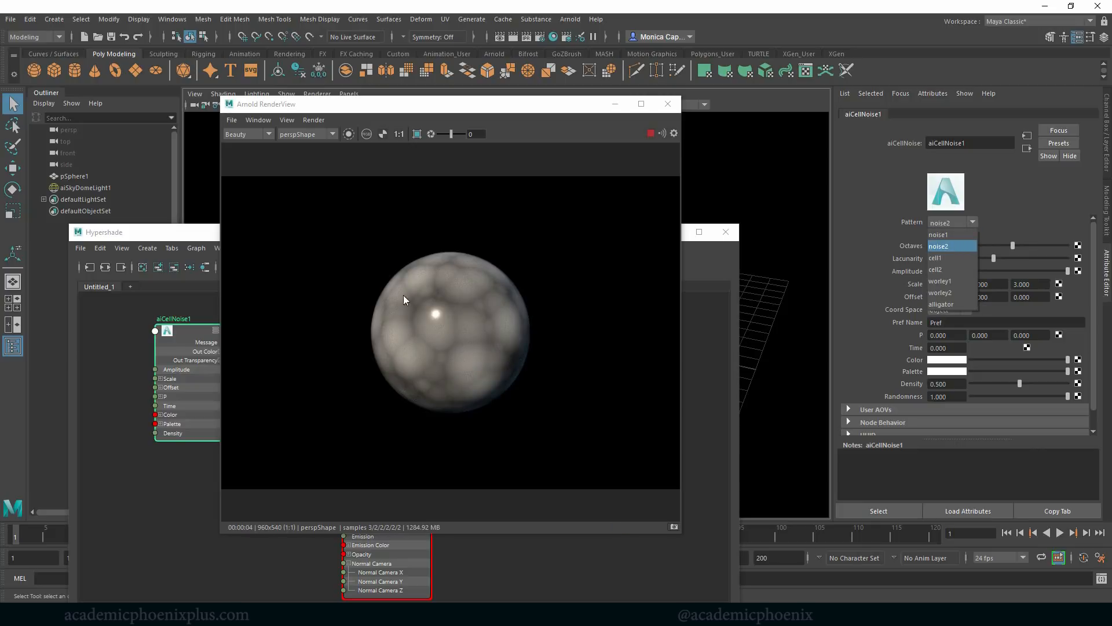
pyautogui.click(950, 257)
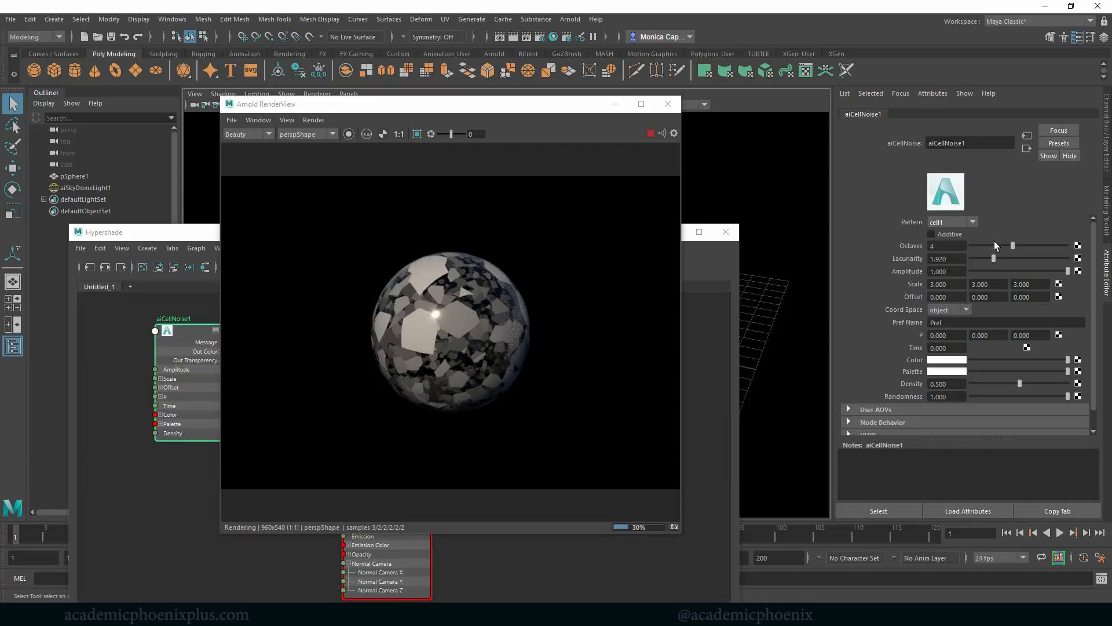
pyautogui.moveTo(1013, 246); pyautogui.dragTo(1076, 247)
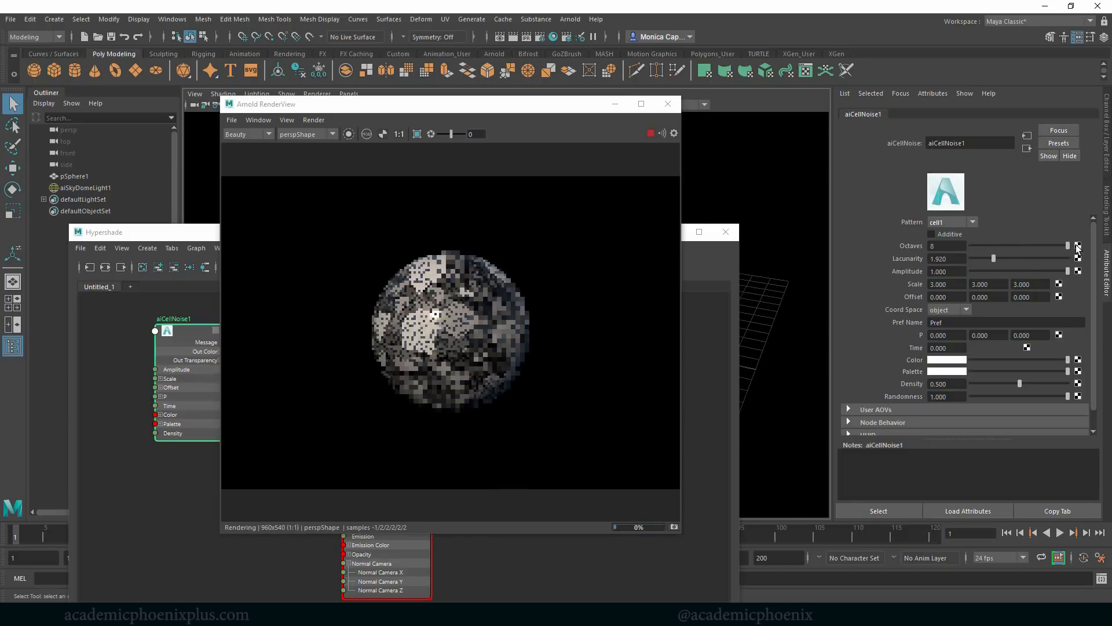
pyautogui.click(1010, 247)
pyautogui.click(1003, 246)
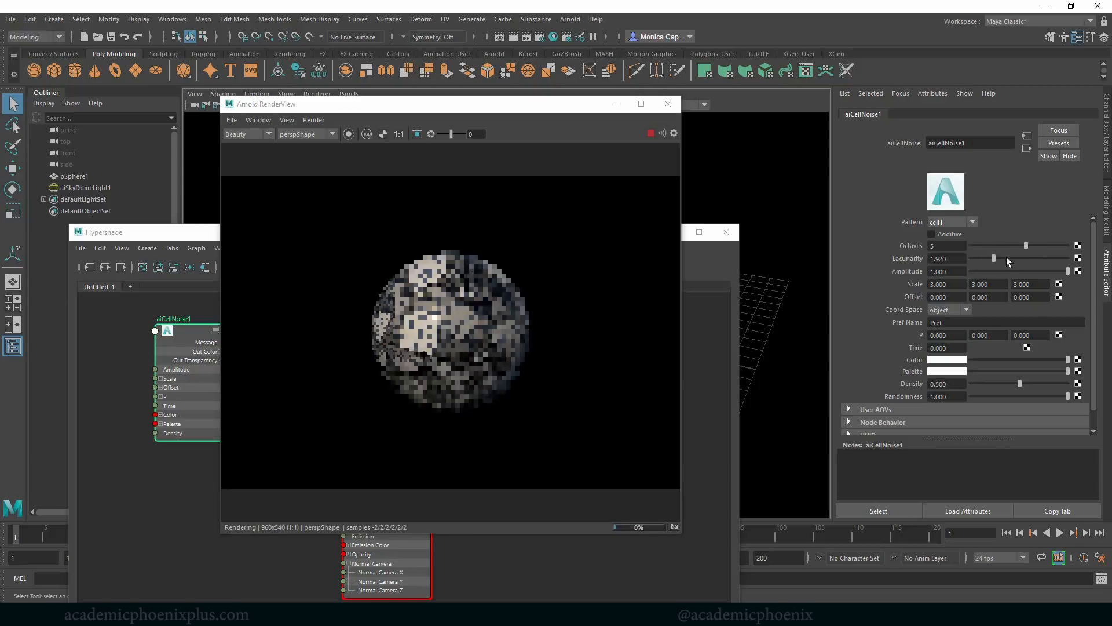
pyautogui.moveTo(996, 259); pyautogui.dragTo(1012, 246)
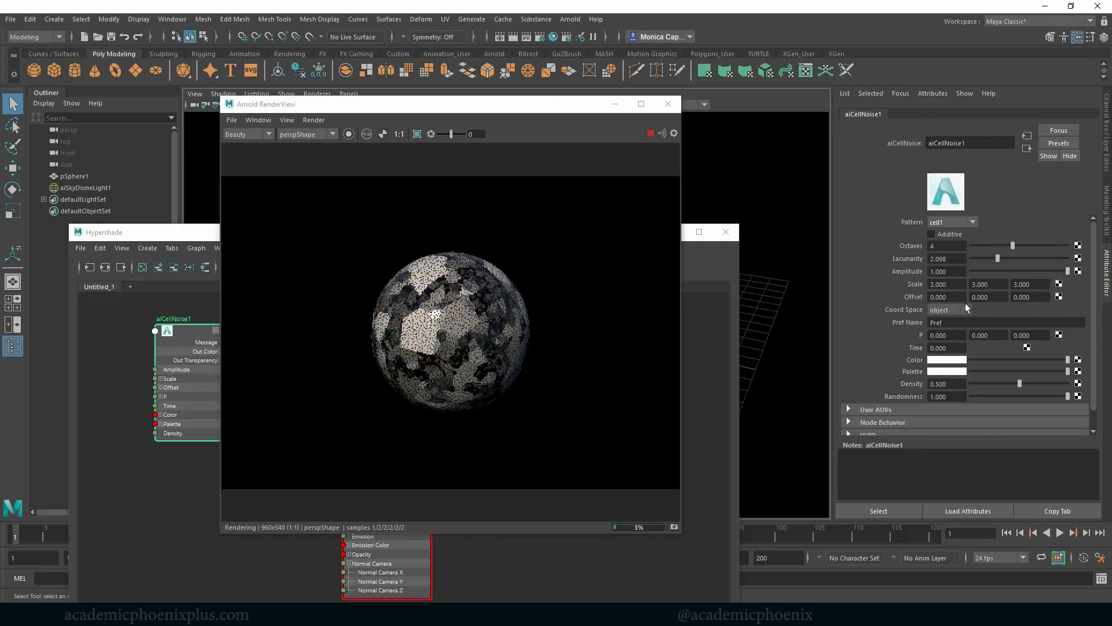
# Switch the cell noise pattern to cell2 with 3 octaves and a lacunarity of 1.805
pyautogui.click(971, 223)
pyautogui.click(956, 269)
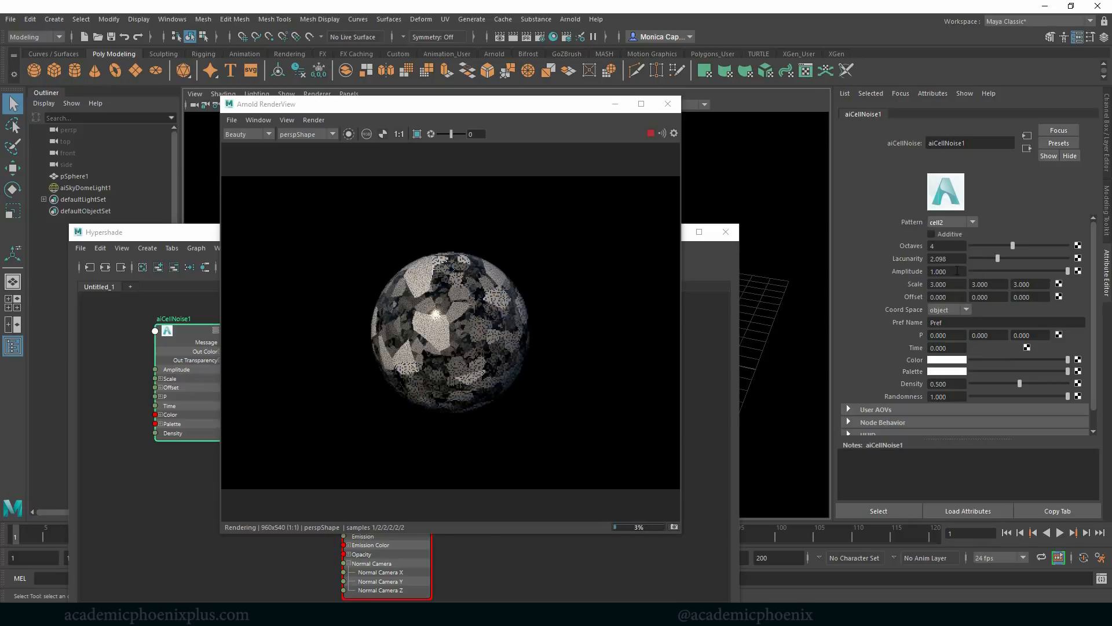
pyautogui.moveTo(1014, 248); pyautogui.dragTo(989, 257)
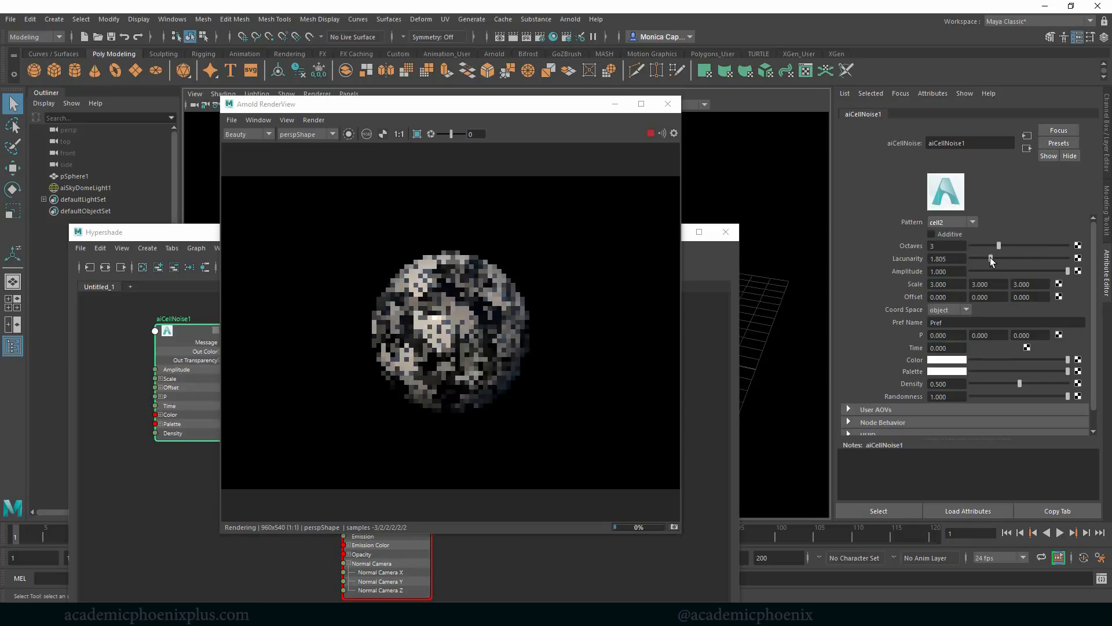
# Try the worley1 pattern, followed by worley2 with the octaves lowered to 2
pyautogui.click(971, 225)
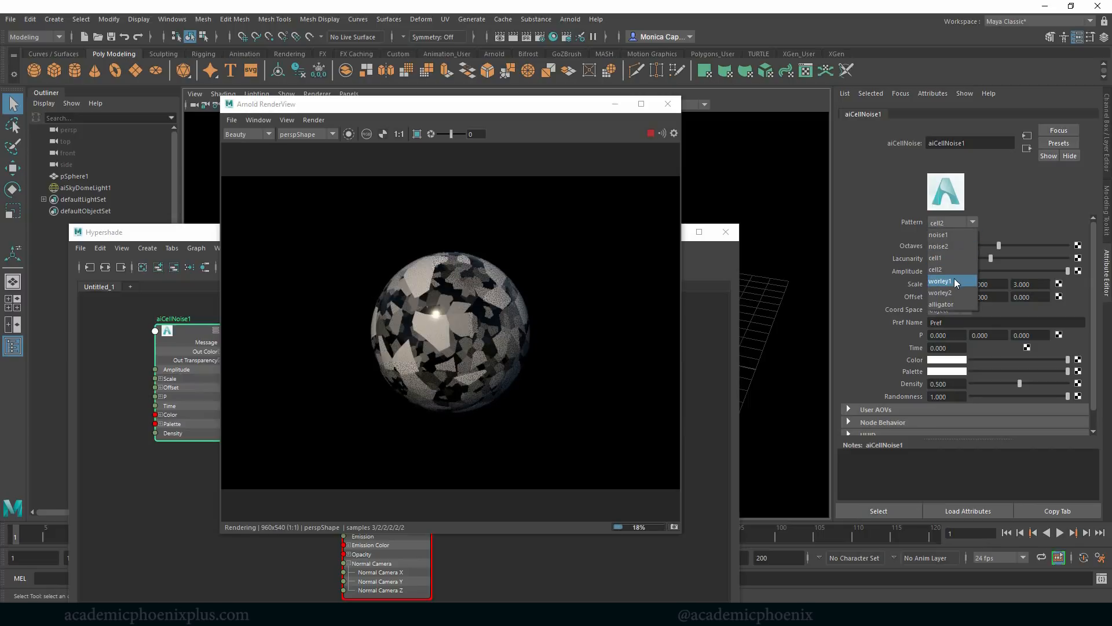
pyautogui.click(954, 280)
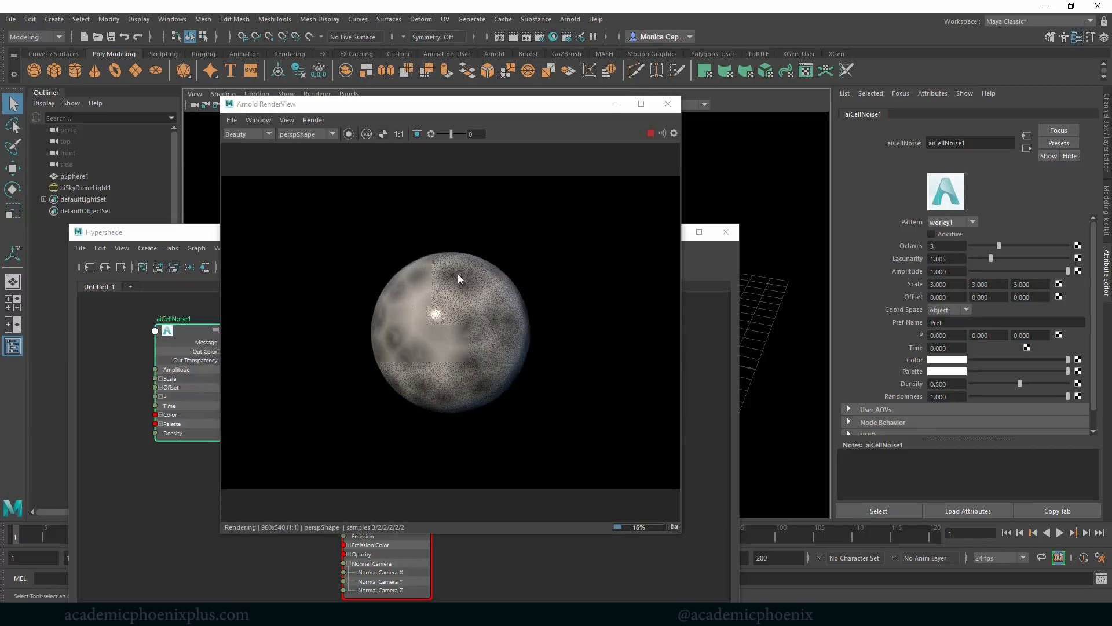
pyautogui.click(955, 224)
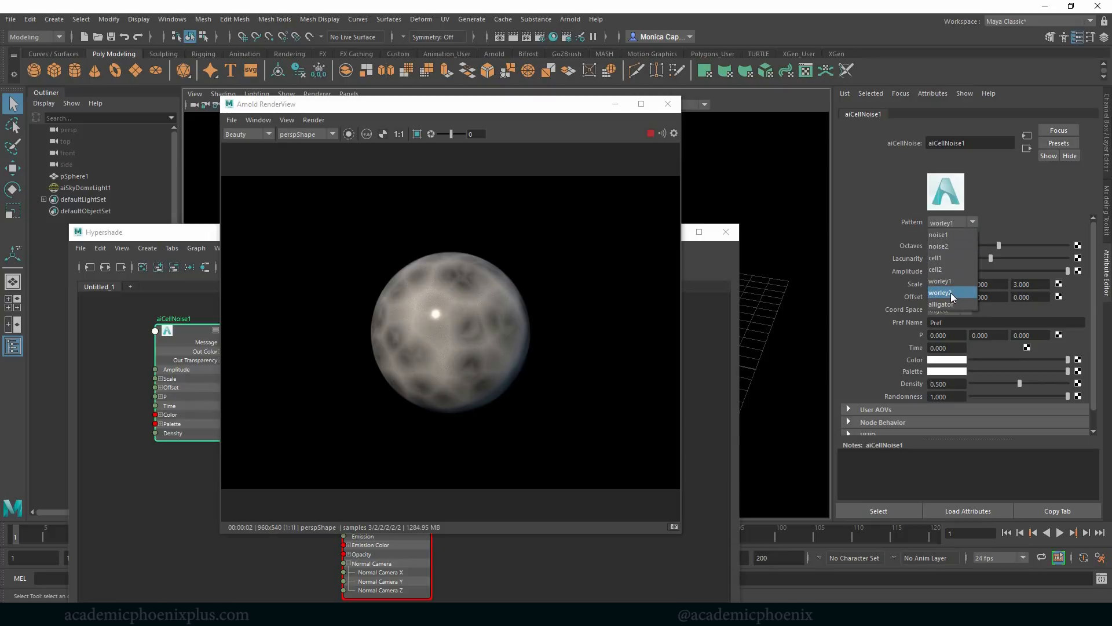
pyautogui.click(951, 294)
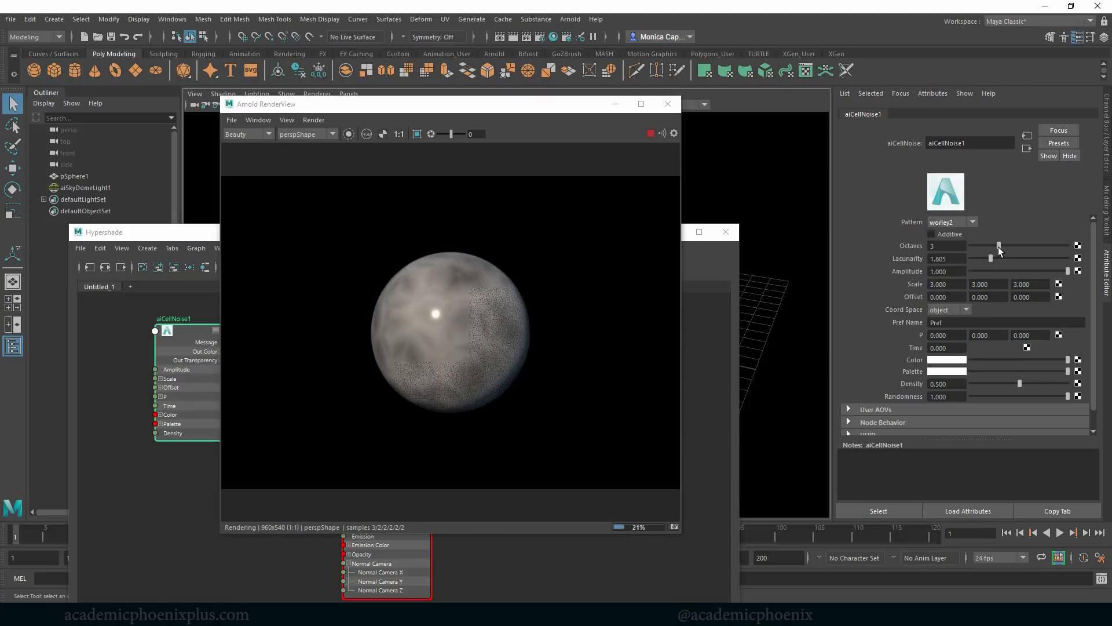
pyautogui.moveTo(999, 246)
pyautogui.mouseDown()
pyautogui.moveTo(945, 246)
pyautogui.moveTo(1045, 249)
pyautogui.moveTo(986, 245)
pyautogui.mouseUp()
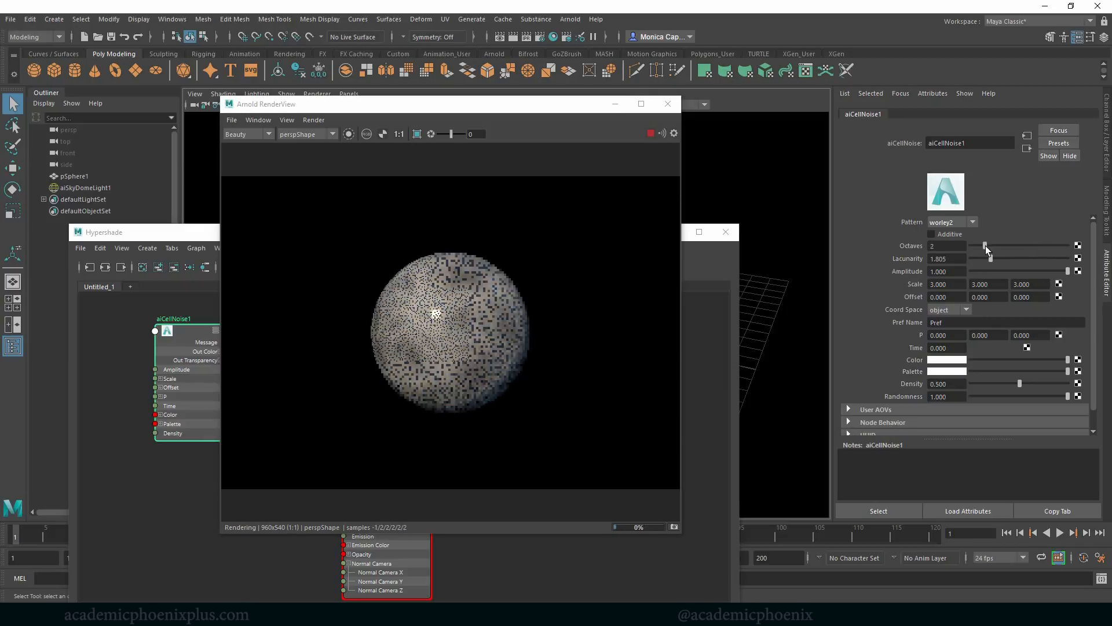
# Set the cell noise pattern to alligator with randomness 0, compare 1 octave, and finish at 3 octaves
pyautogui.click(958, 223)
pyautogui.click(955, 305)
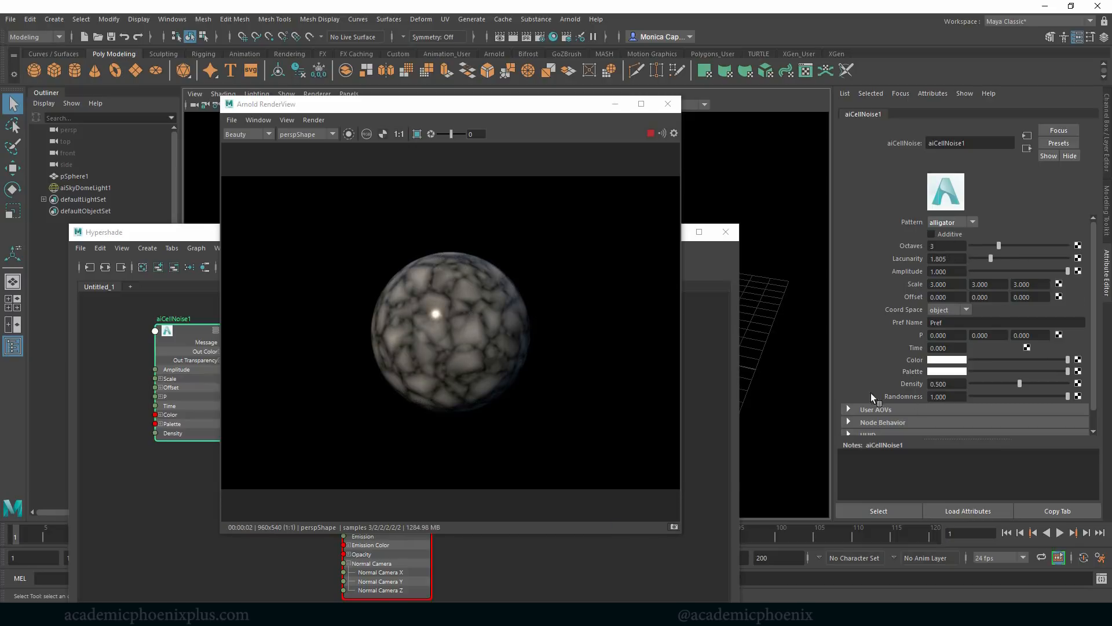
pyautogui.moveTo(988, 397); pyautogui.dragTo(937, 396)
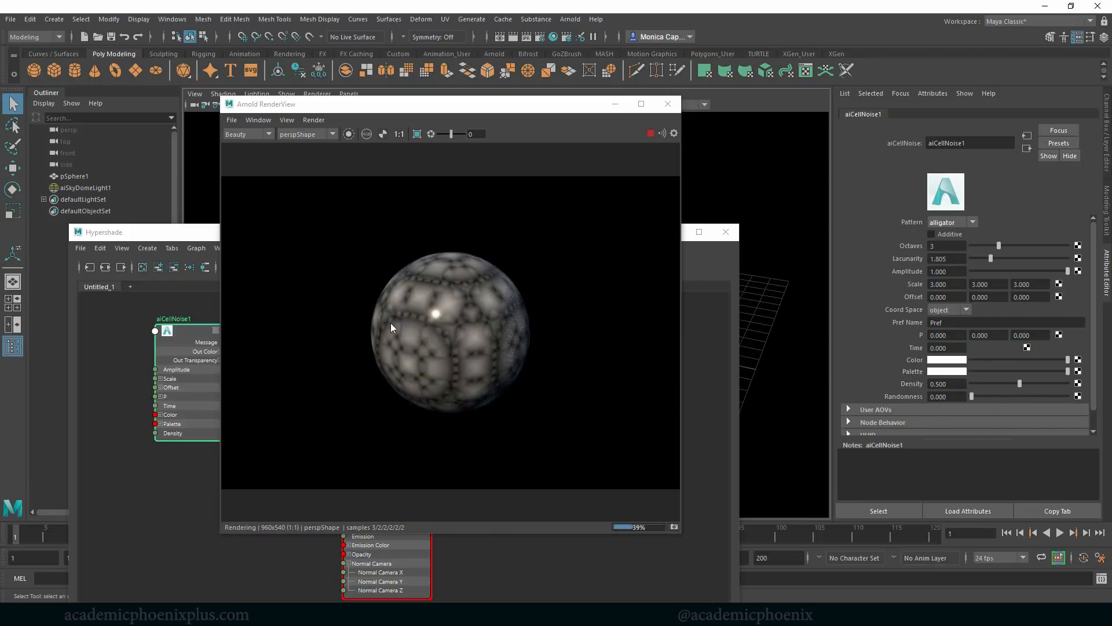
pyautogui.moveTo(998, 246); pyautogui.dragTo(946, 248)
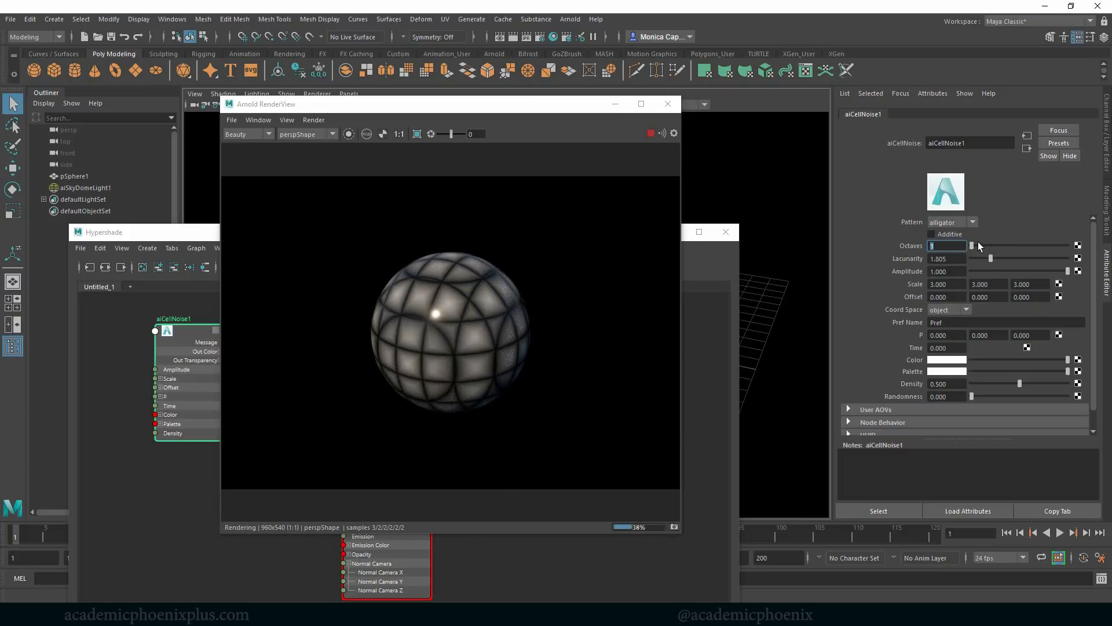
pyautogui.moveTo(969, 246); pyautogui.dragTo(1003, 245)
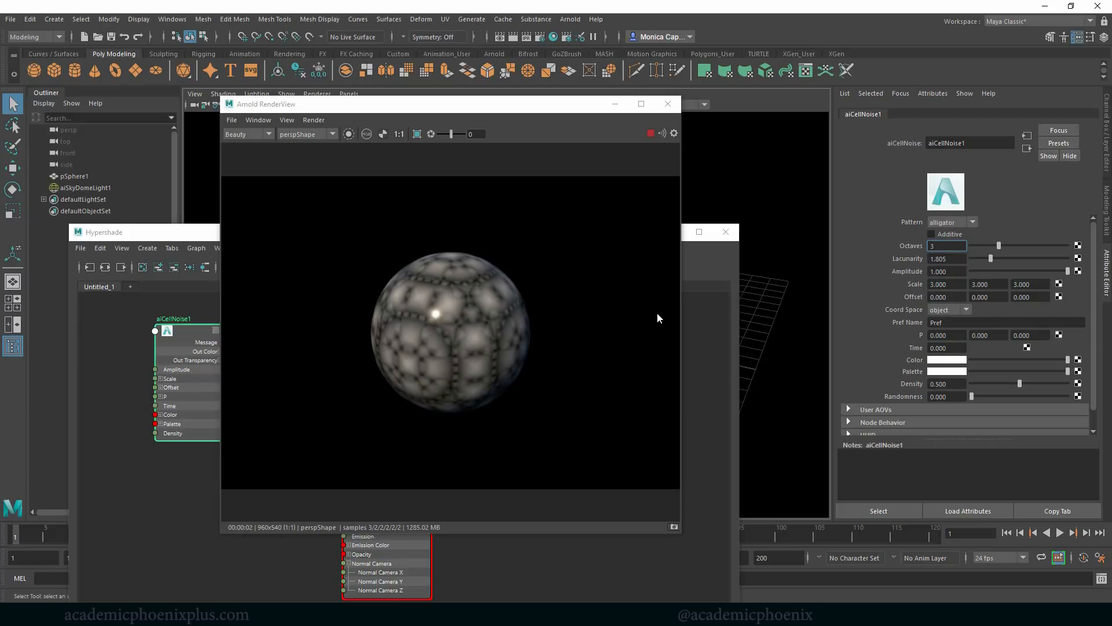
# Try a scale of 1 on all three axes of the alligator cell noise
pyautogui.moveTo(954, 284); pyautogui.dragTo(904, 285)
pyautogui.write('1')
pyautogui.press('Tab')
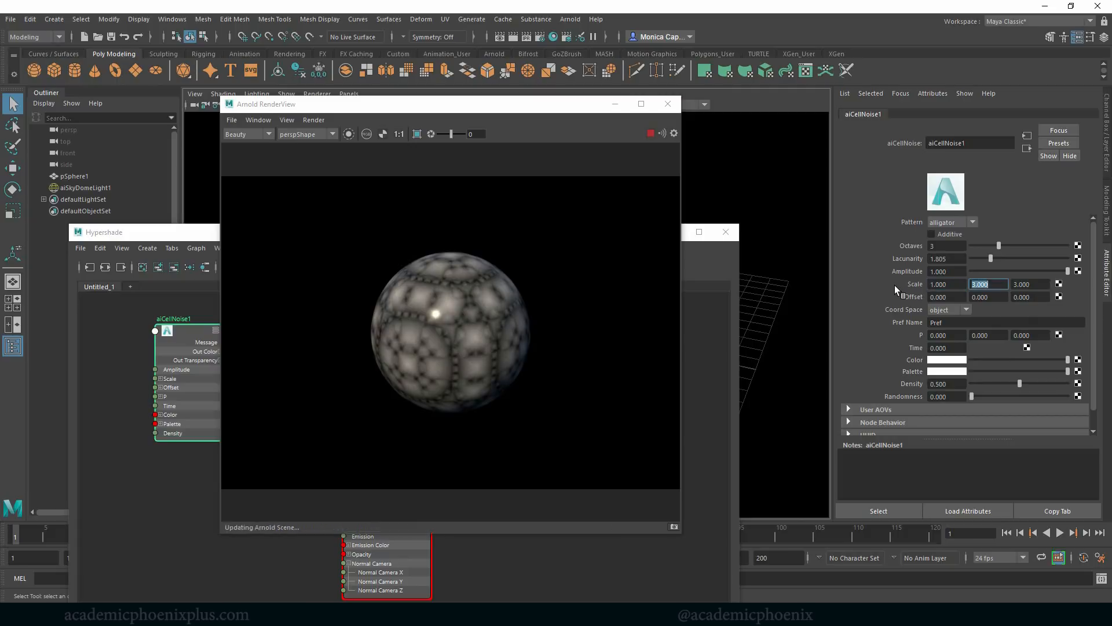
pyautogui.write('1')
pyautogui.press('Tab')
pyautogui.write('1')
pyautogui.press('Tab')
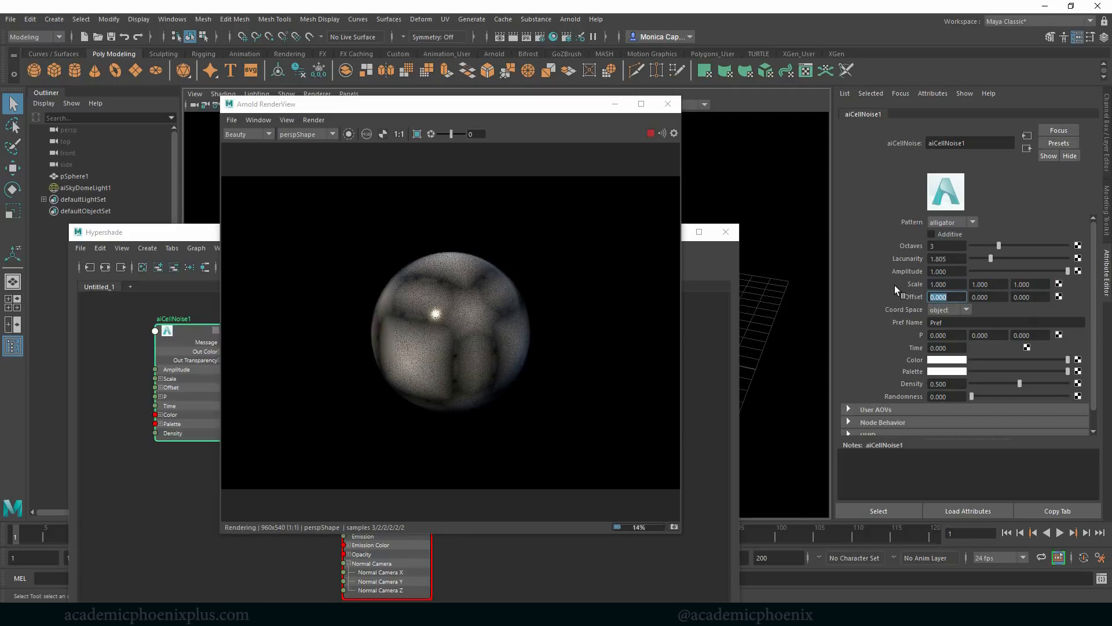
# Set the cell noise scale to 10 on all three axes and its X offset to 10
pyautogui.hotkey('shift', 'Tab')
pyautogui.hotkey('shift', 'Tab')
pyautogui.hotkey('shift', 'Tab')
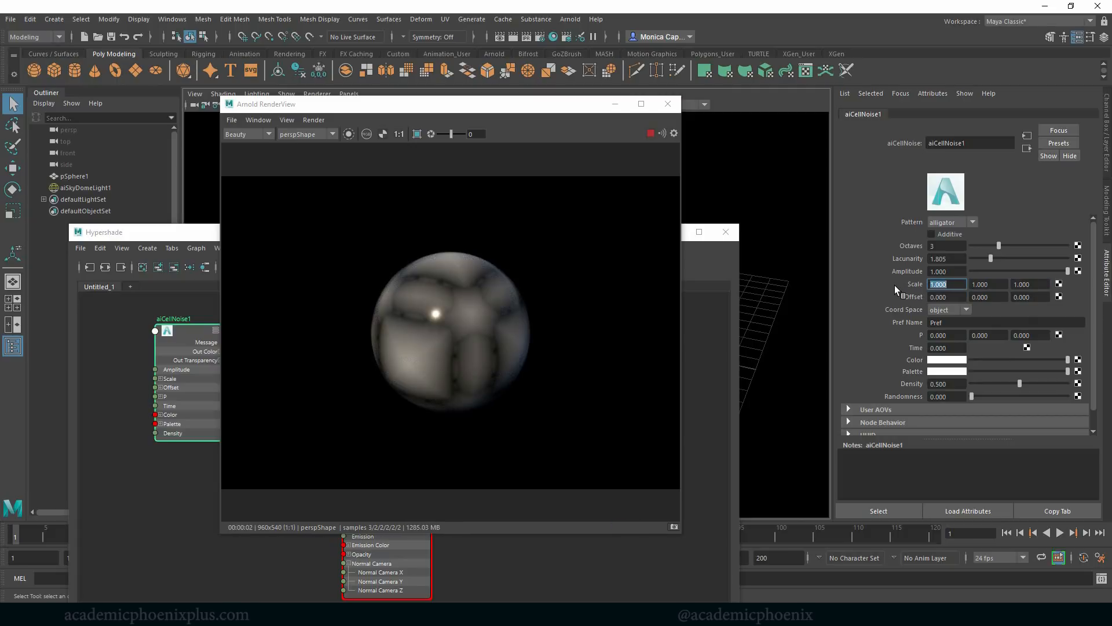
pyautogui.write('10')
pyautogui.press('Tab')
pyautogui.write('10')
pyautogui.press('Tab')
pyautogui.write('10')
pyautogui.press('Tab')
pyautogui.write('10')
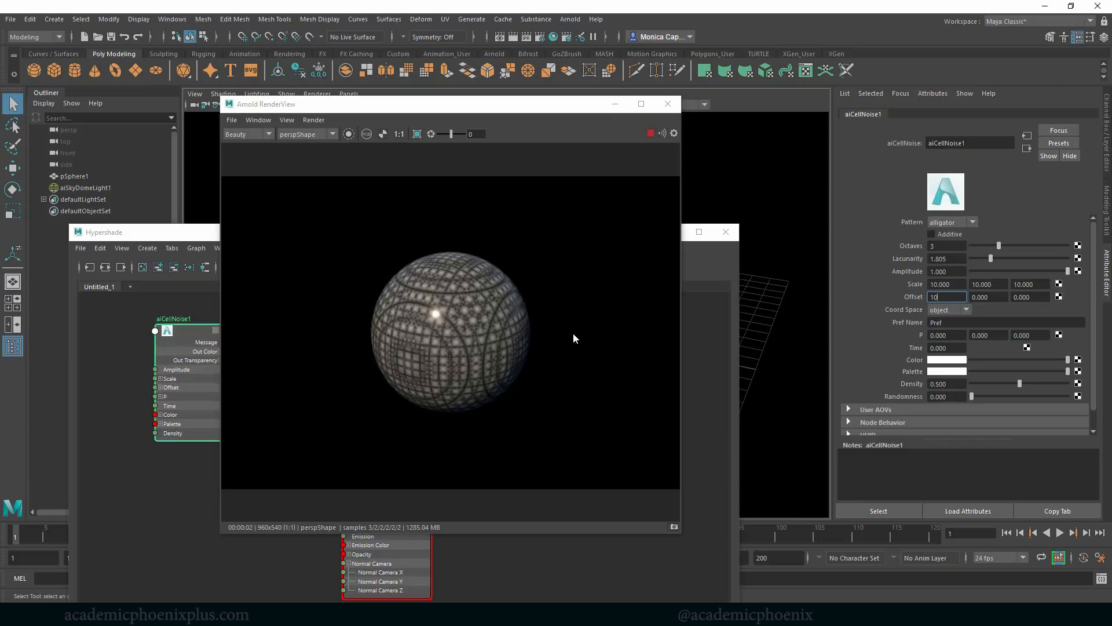
# Try the cell noise's Out Color as Displacement Shader input of aiStandardSurface1SG, and delete that connection again
pyautogui.moveTo(559, 111); pyautogui.dragTo(944, 138)
pyautogui.moveTo(225, 351); pyautogui.dragTo(558, 338)
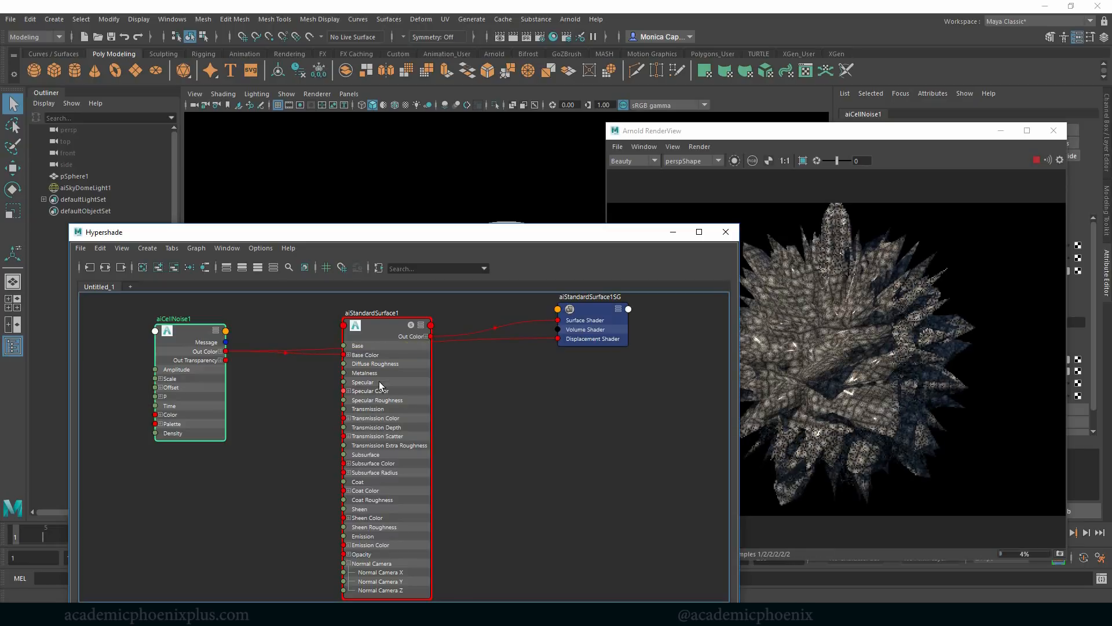
pyautogui.click(575, 401)
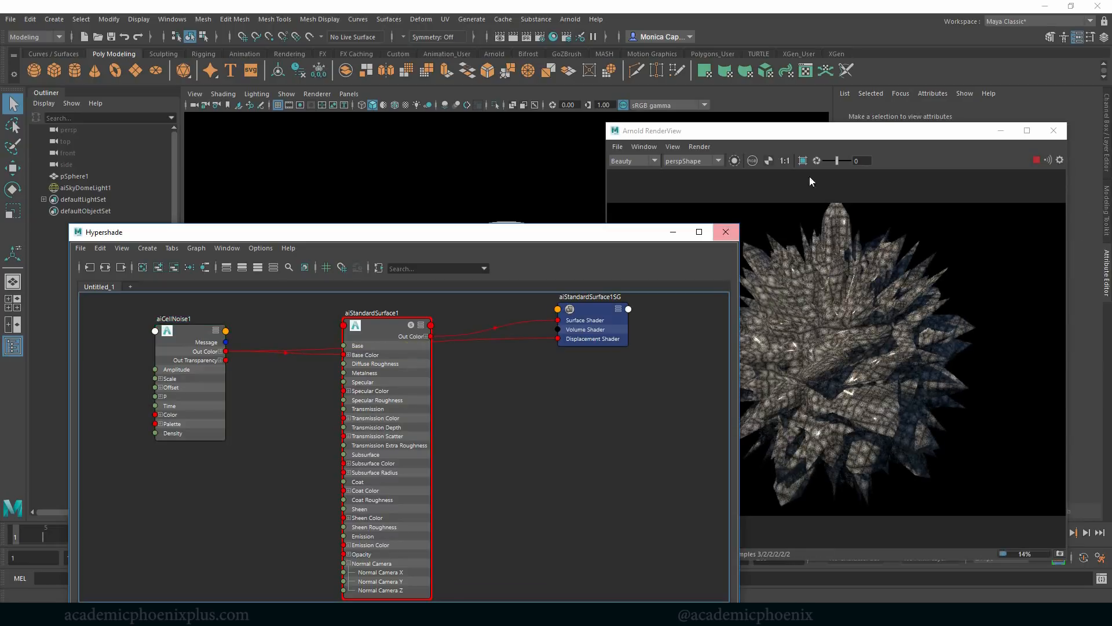
pyautogui.click(519, 341)
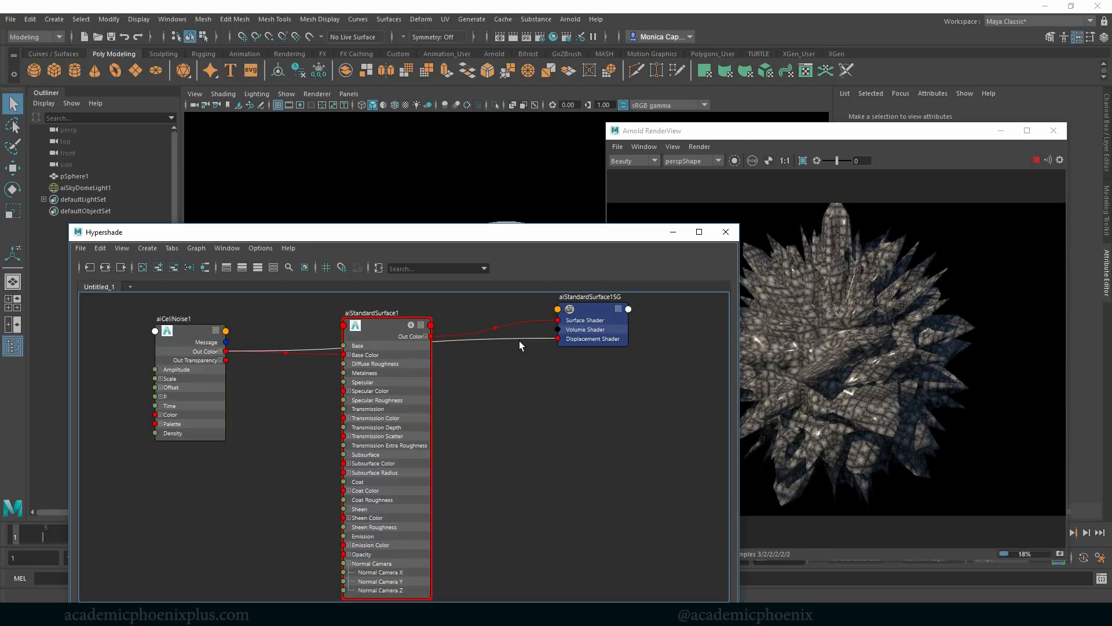
pyautogui.press('Delete')
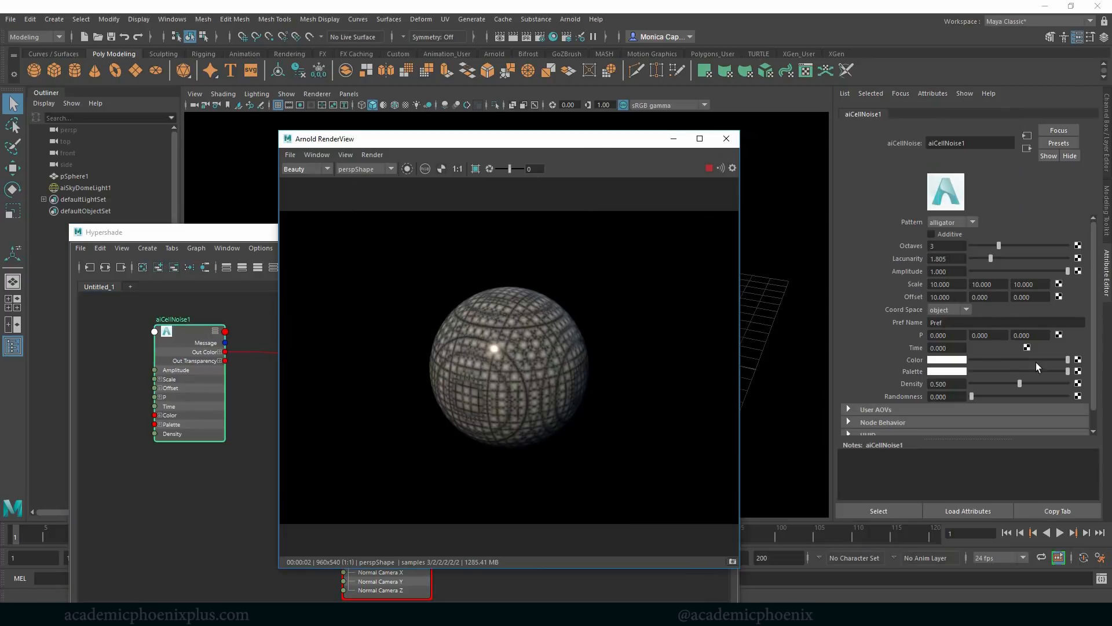
# Adjust the cell noise density to 0.274 and compare randomness 1 with randomness 0 on a closer view, ending at 0
pyautogui.moveTo(1024, 387); pyautogui.dragTo(1060, 390)
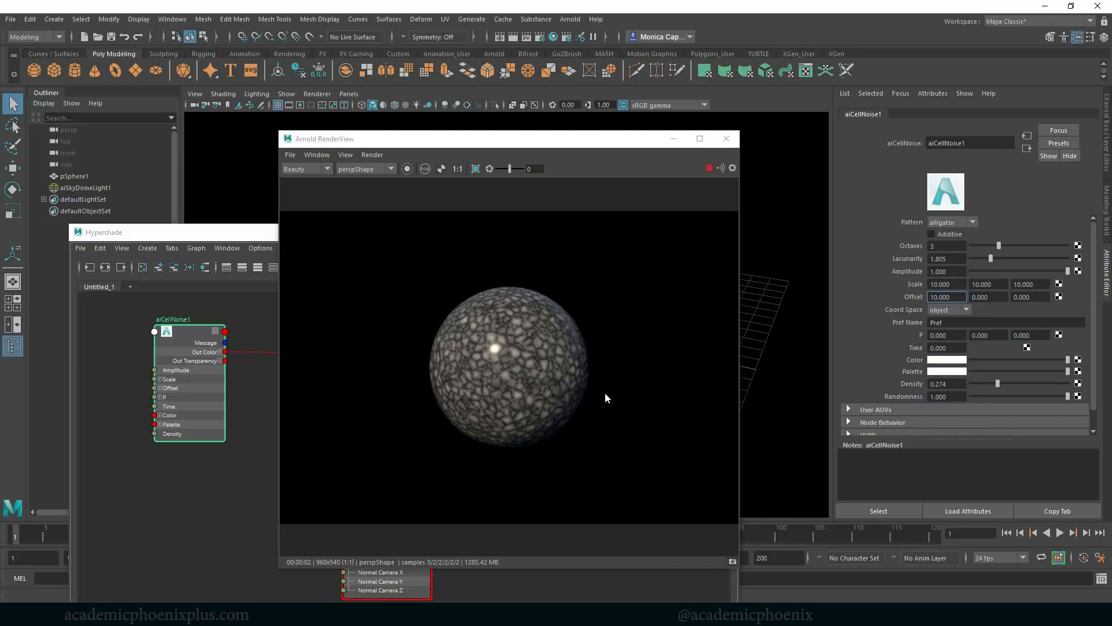
pyautogui.keyDown('alt'); pyautogui.moveTo(777, 292); pyautogui.dragTo(826, 334, button='right'); pyautogui.keyUp('alt')
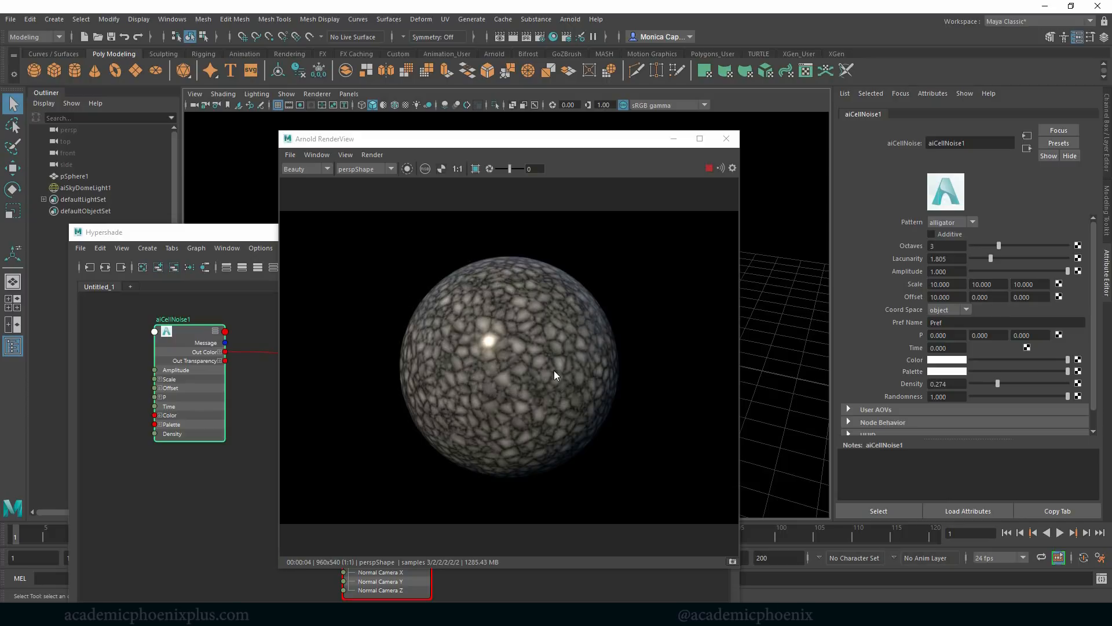
pyautogui.moveTo(1067, 396); pyautogui.dragTo(925, 395)
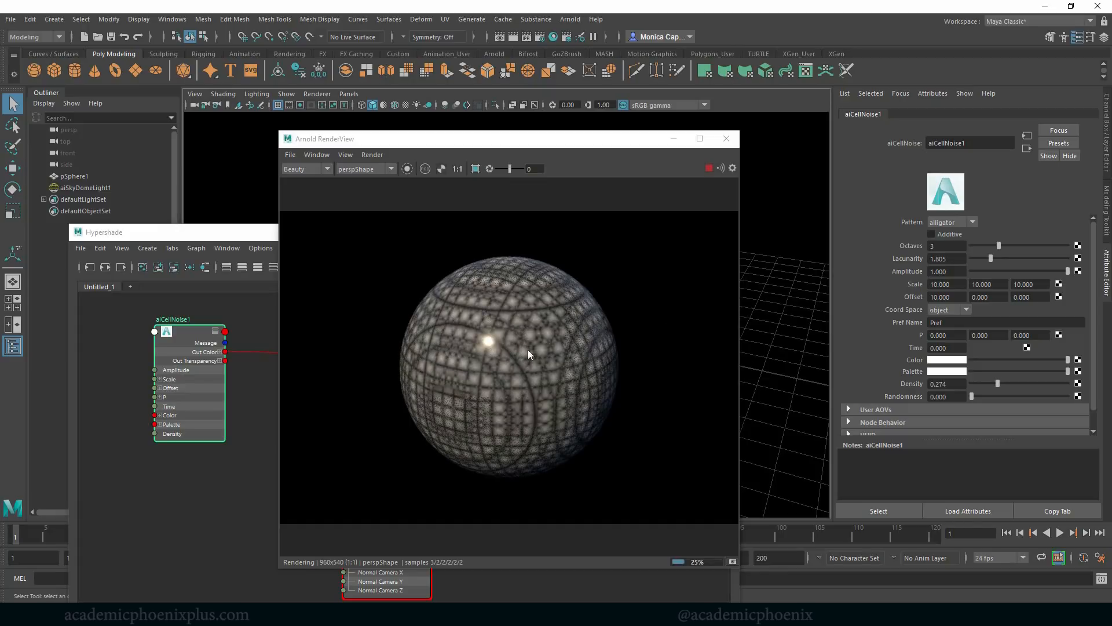
# Create a polygon plane, scale it up into a floor and lower it to the base of the sphere
pyautogui.click(673, 139)
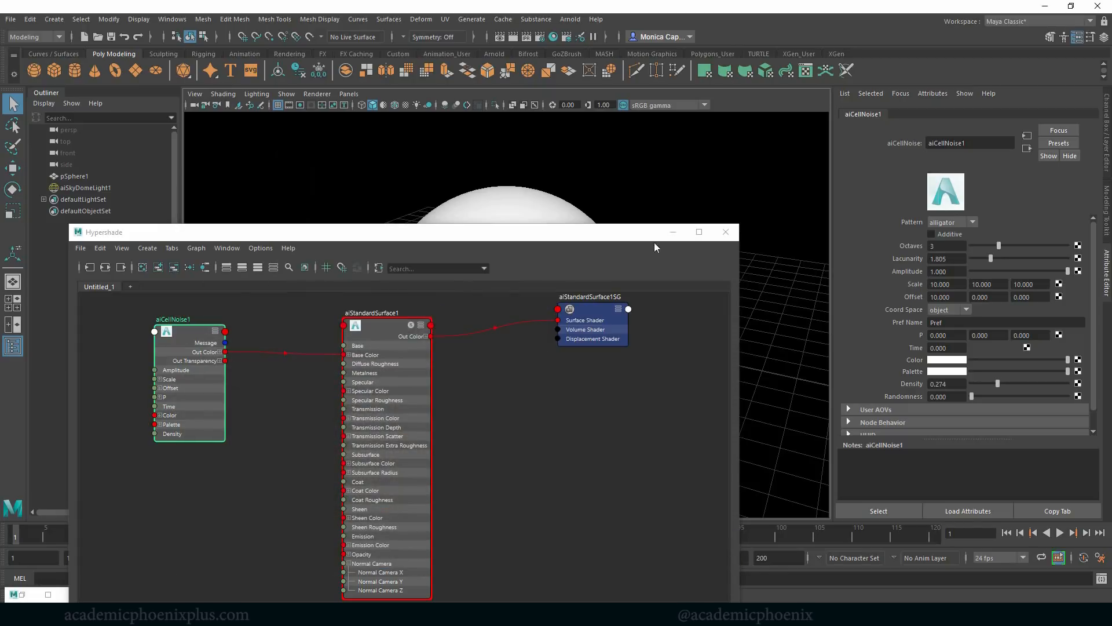
pyautogui.click(674, 232)
pyautogui.click(135, 70)
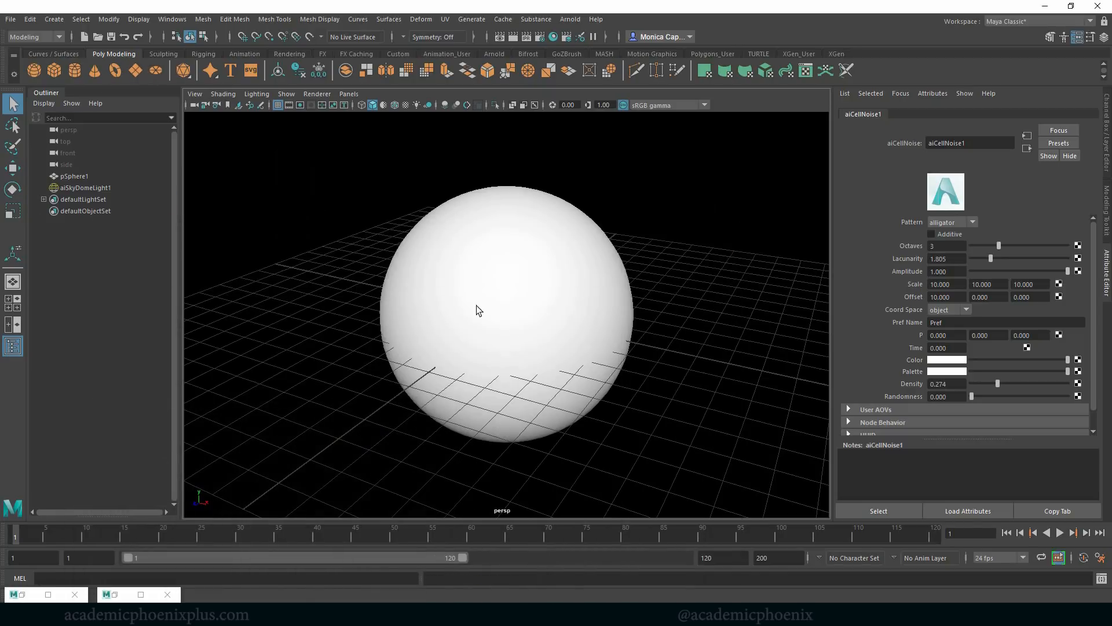
pyautogui.moveTo(504, 337); pyautogui.dragTo(614, 308)
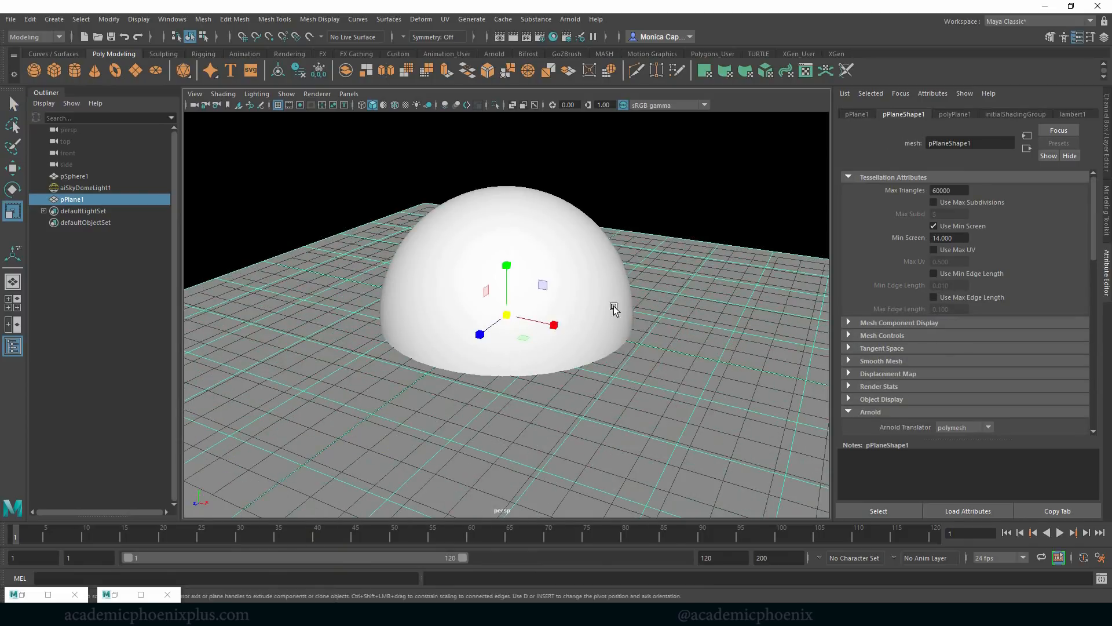
pyautogui.press('w')
pyautogui.moveTo(505, 261); pyautogui.dragTo(507, 353)
# Assign the aiStandardSurface1 material to the floor plane and render the scene with Arnold
pyautogui.click(115, 595)
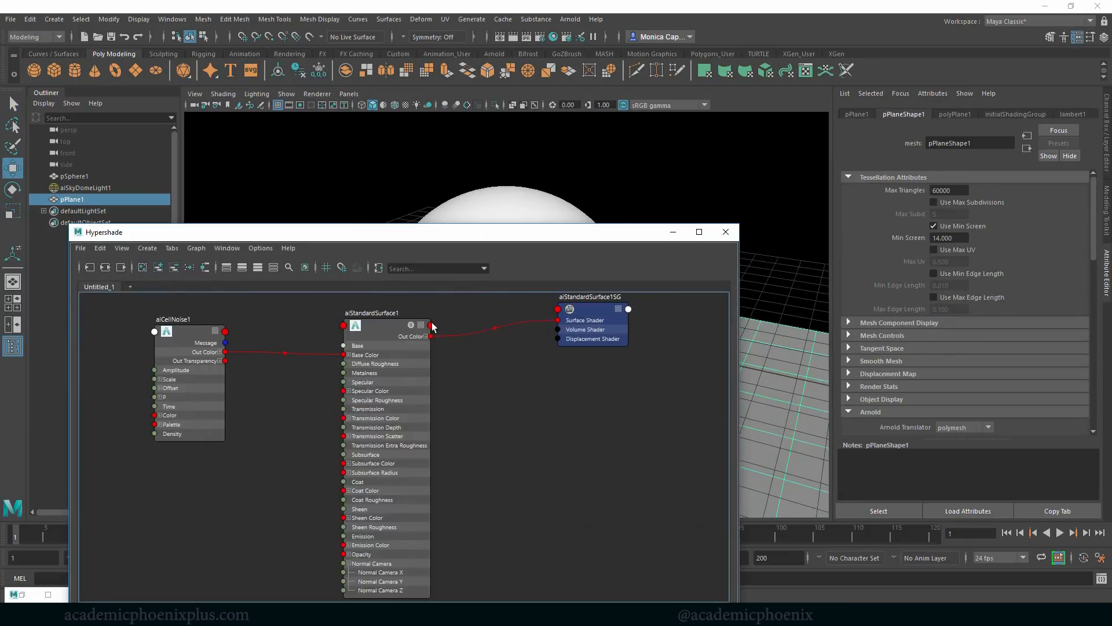
pyautogui.moveTo(380, 330); pyautogui.dragTo(791, 383, button='middle')
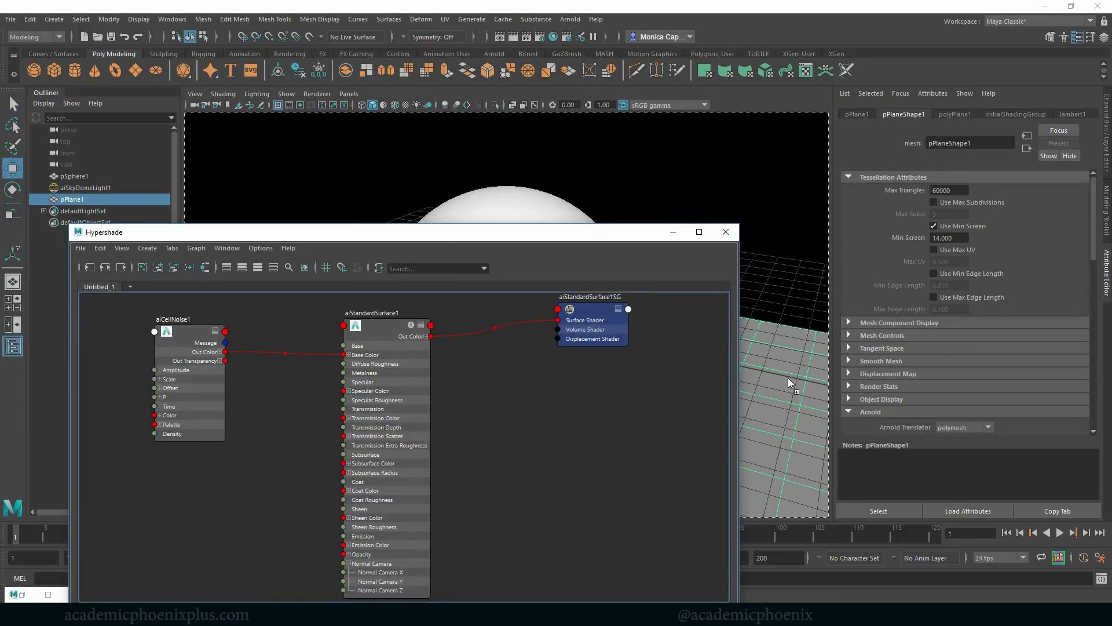
pyautogui.click(570, 19)
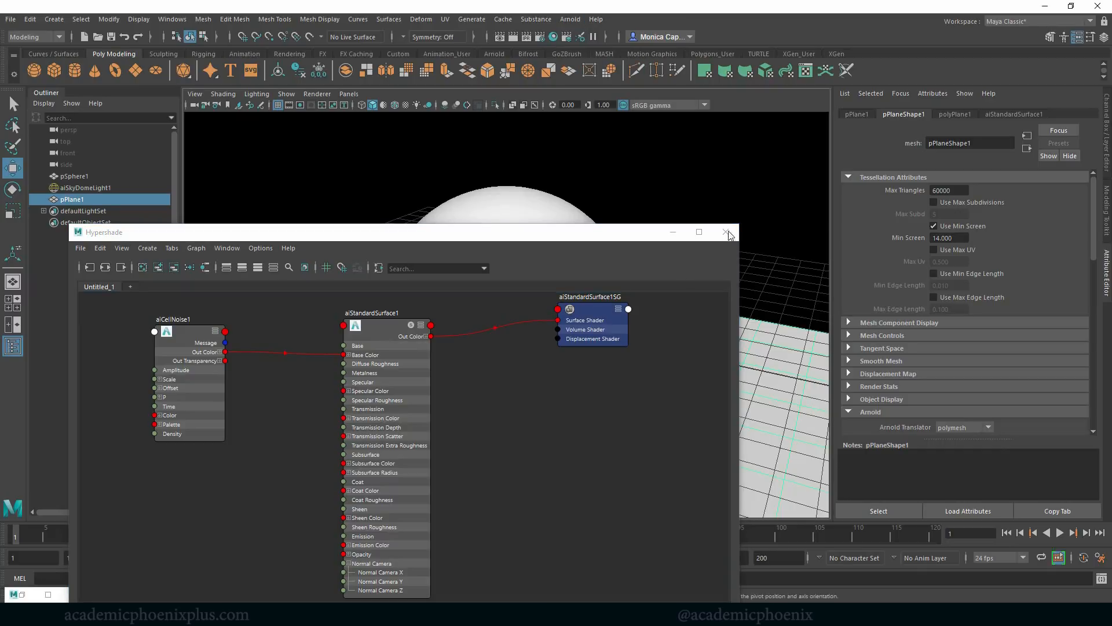
pyautogui.click(673, 232)
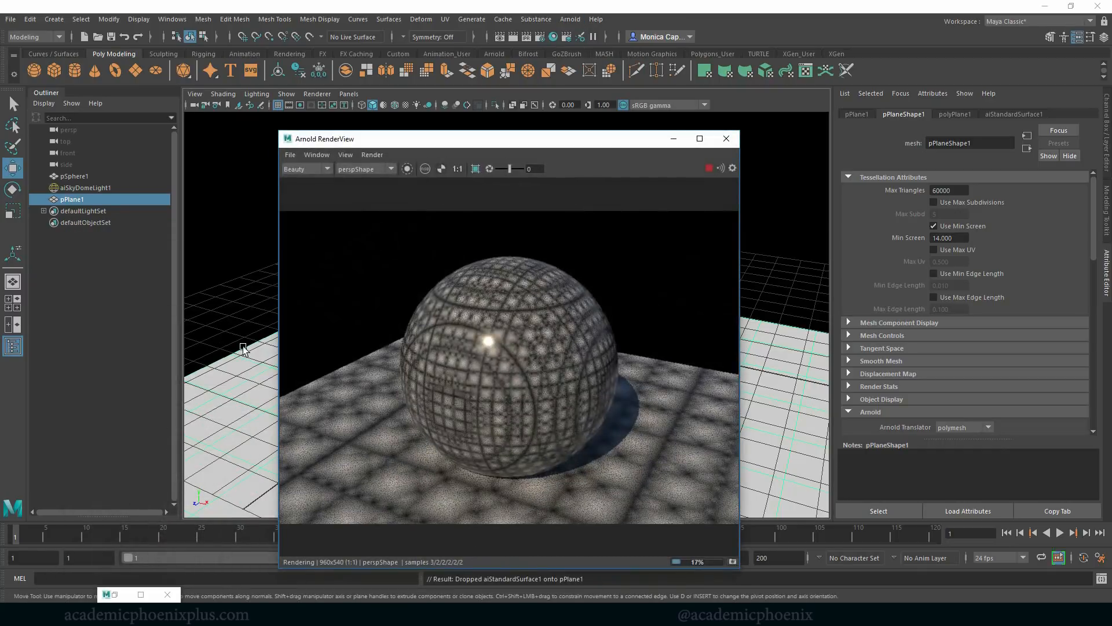
# Enlarge the floor plane so that it extends further out around the sphere
pyautogui.click(782, 440)
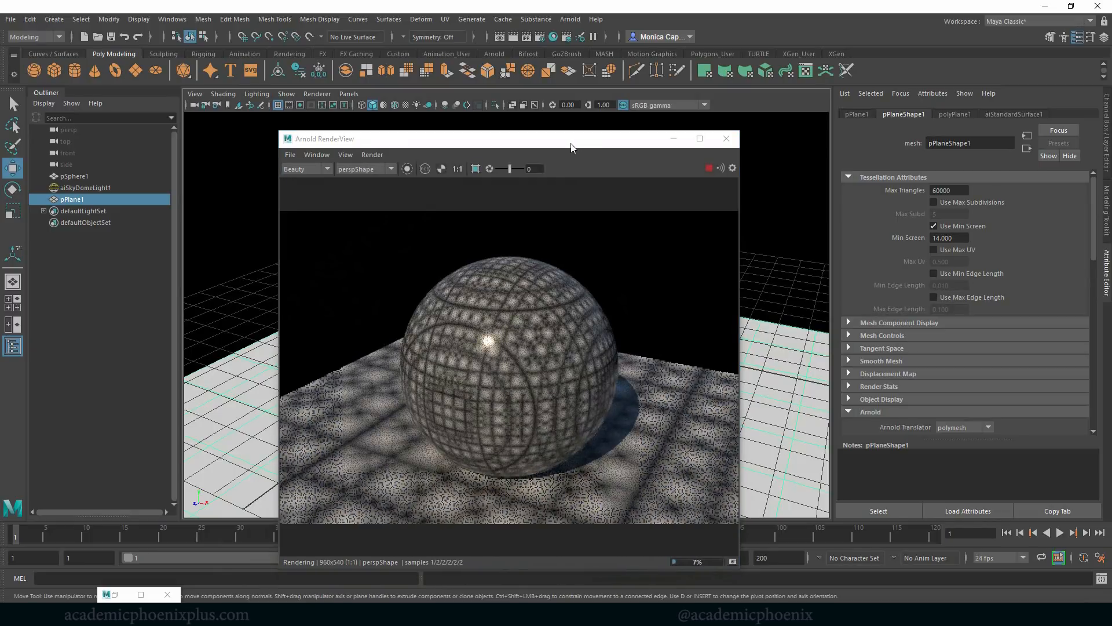
pyautogui.moveTo(571, 139); pyautogui.dragTo(971, 162)
pyautogui.moveTo(560, 414); pyautogui.dragTo(445, 372)
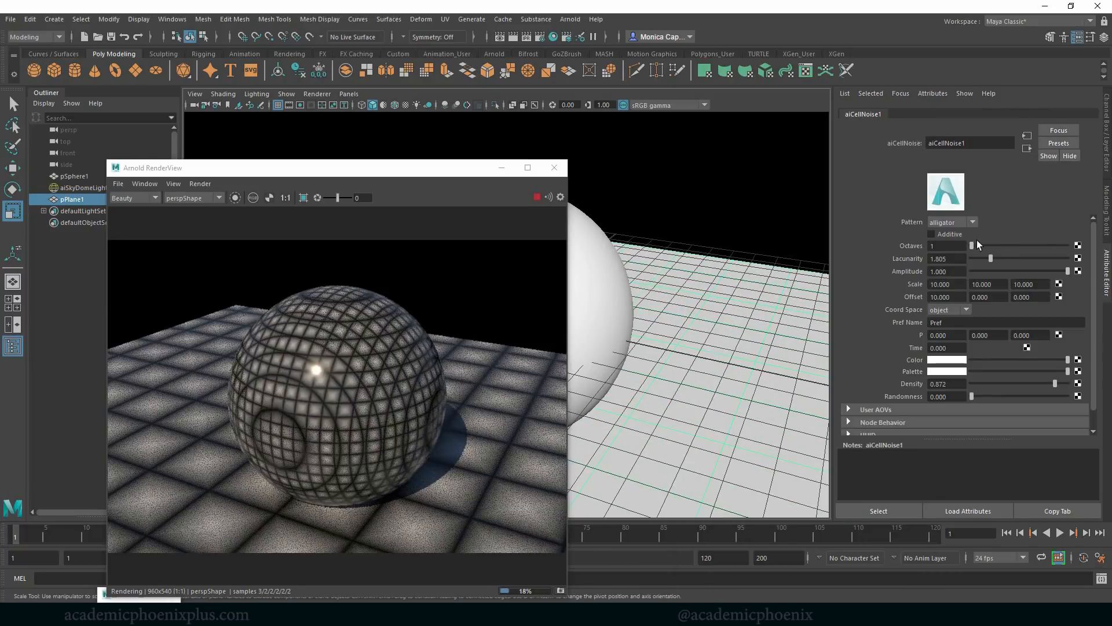
# Compare the cell noise at 2 and 3 octaves on the sphere and floor, and return to 1 octave
pyautogui.click(985, 245)
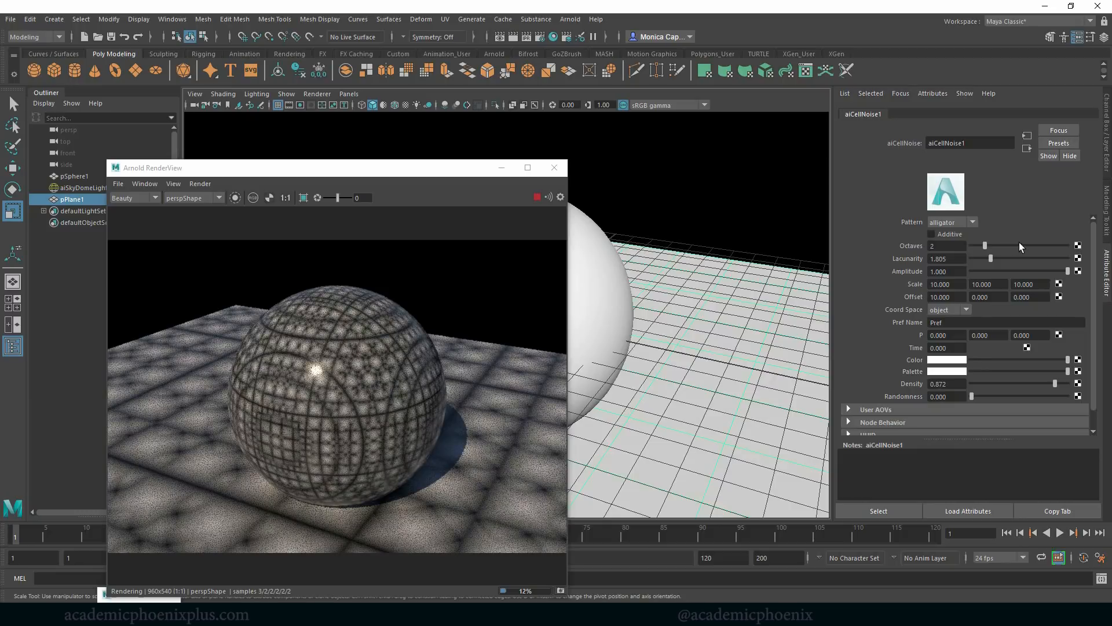
pyautogui.click(999, 245)
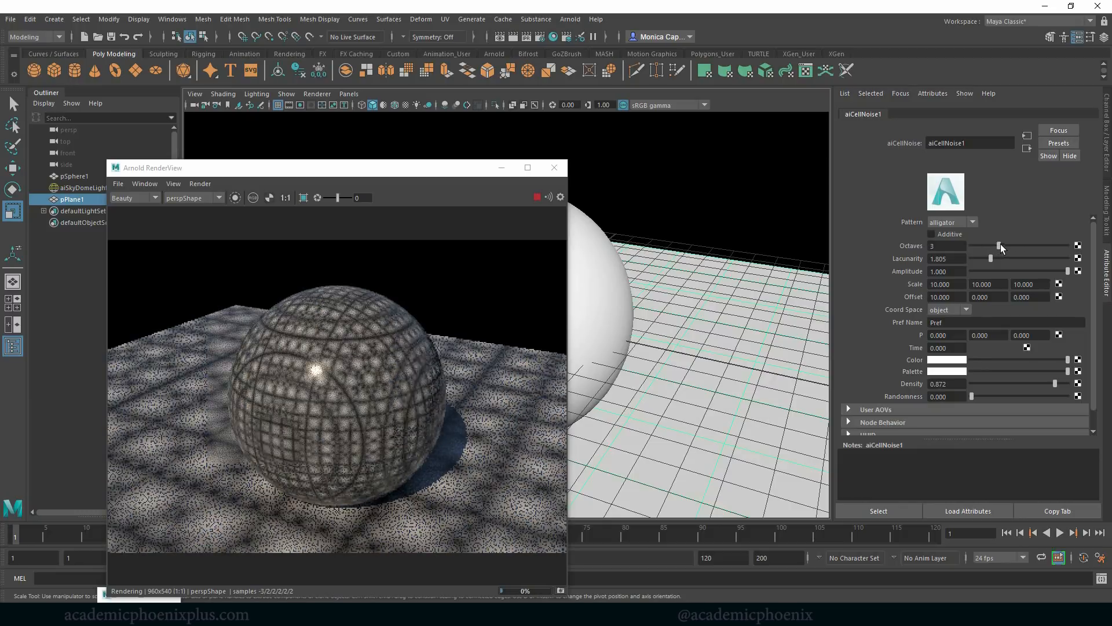
pyautogui.moveTo(1000, 244); pyautogui.dragTo(932, 244)
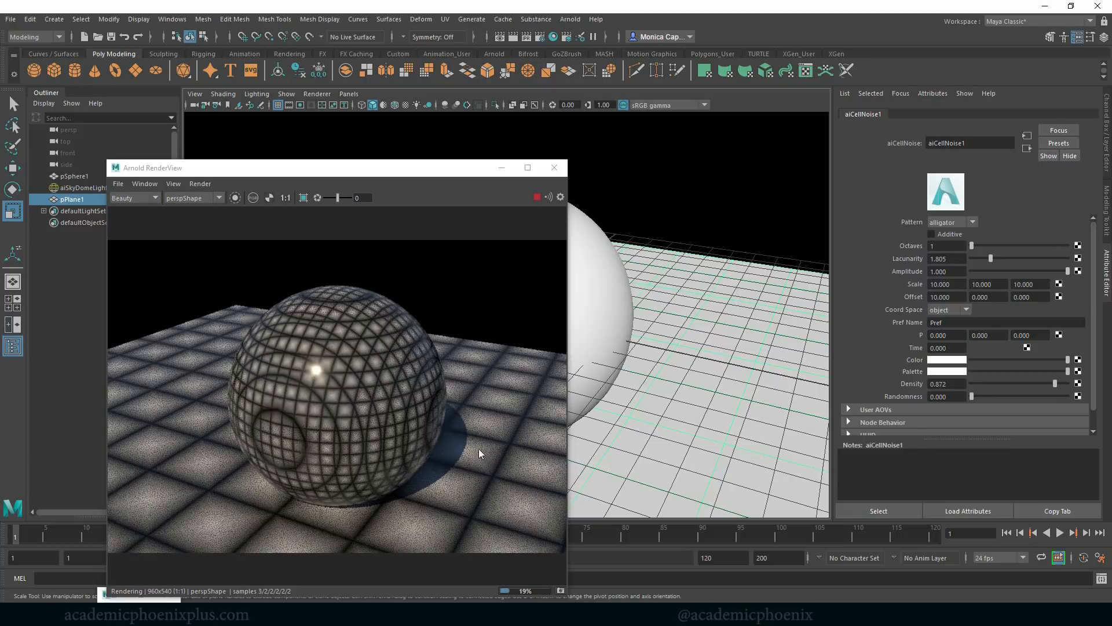
# Add an aiNoise node to the Hypershade graph next to the existing shading network
pyautogui.moveTo(427, 170); pyautogui.dragTo(802, 137)
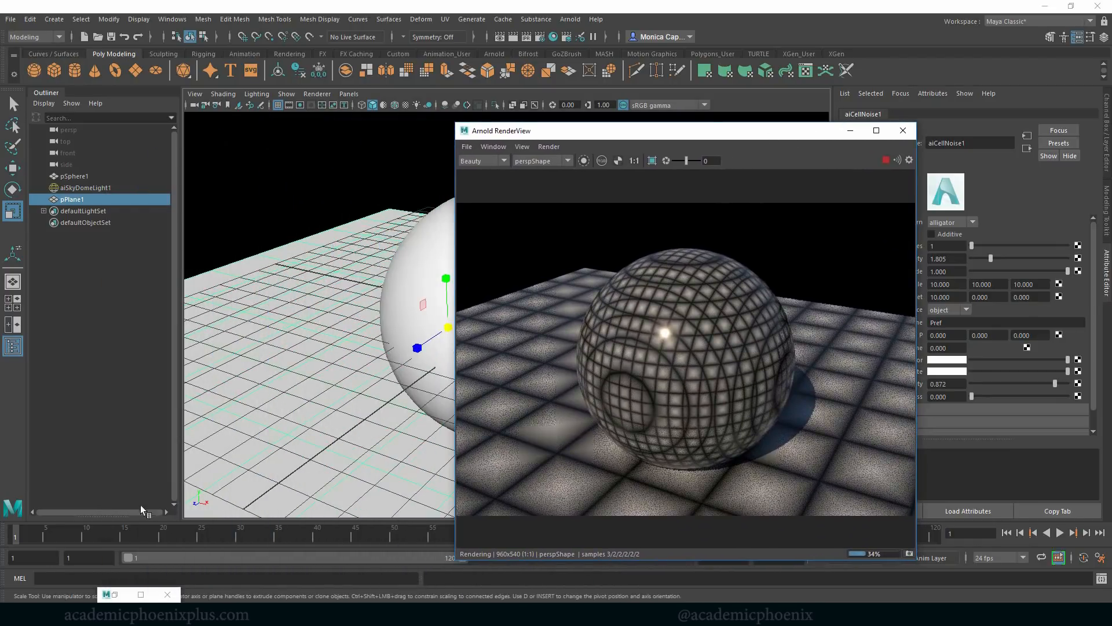
pyautogui.click(116, 594)
pyautogui.click(219, 355)
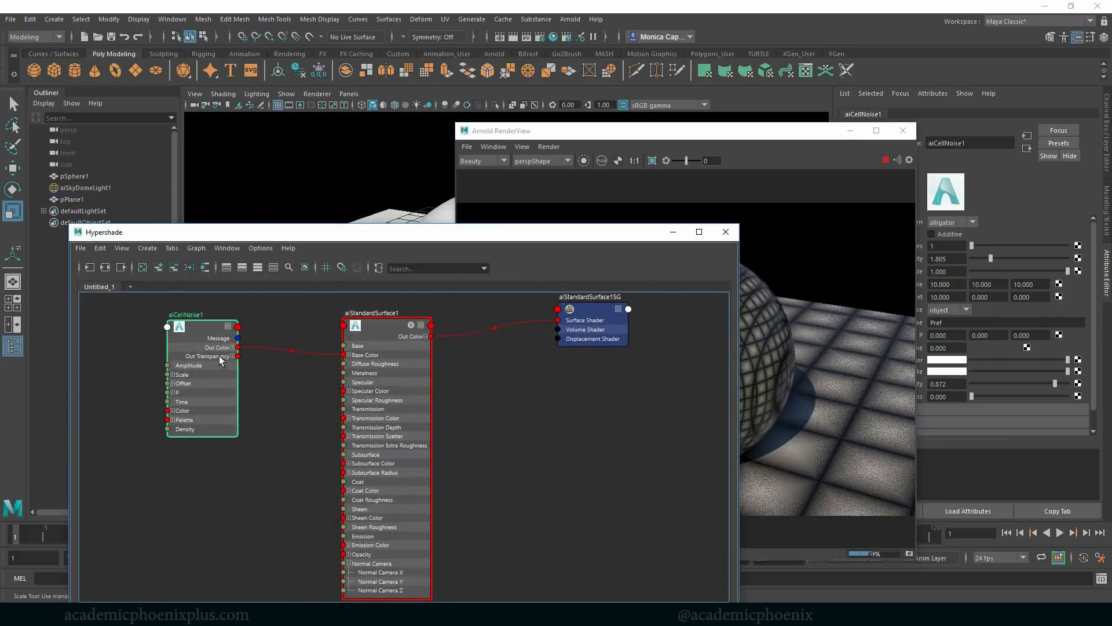
pyautogui.click(532, 396)
pyautogui.press('Tab')
pyautogui.write('ainoi')
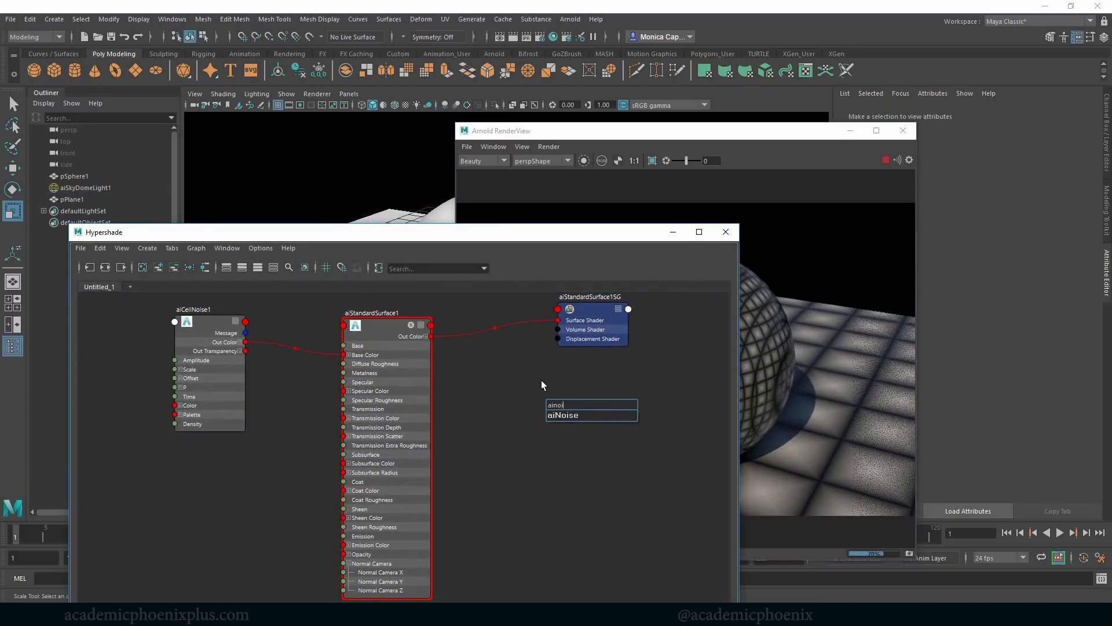
pyautogui.press('Down')
pyautogui.press('Return')
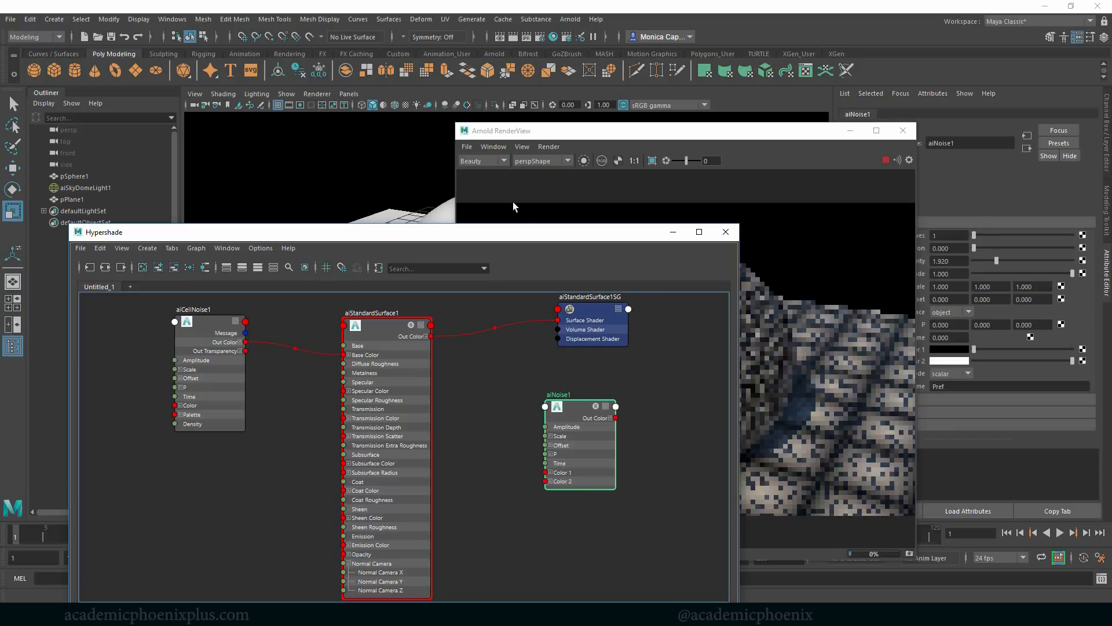
# Set the aiNoise Color 1 to blue and Color 2 to cyan
pyautogui.click(957, 349)
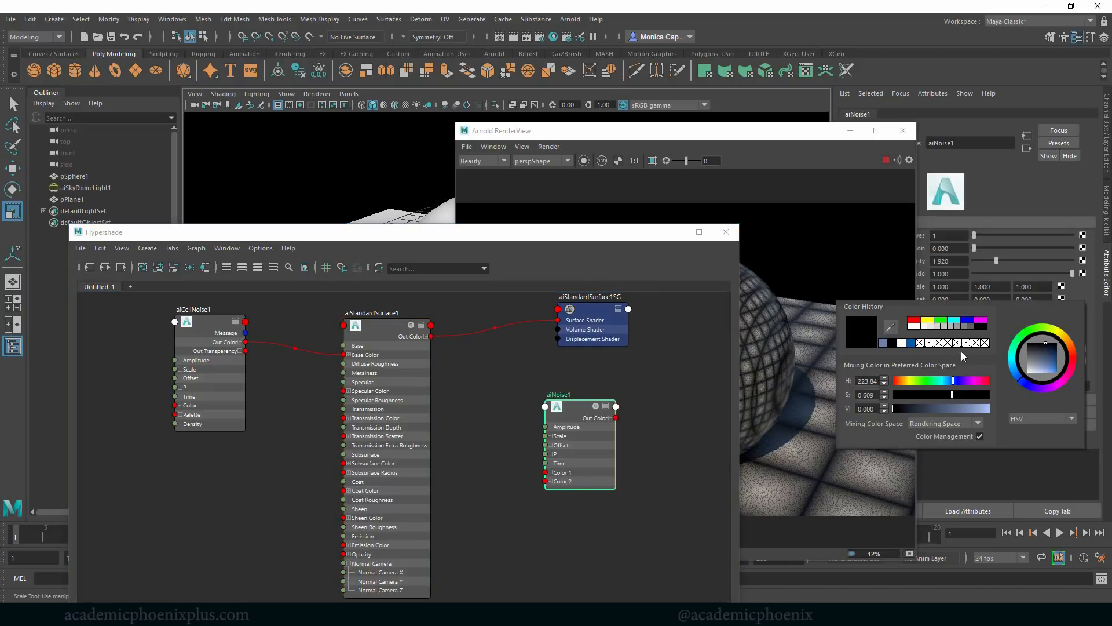
pyautogui.click(912, 343)
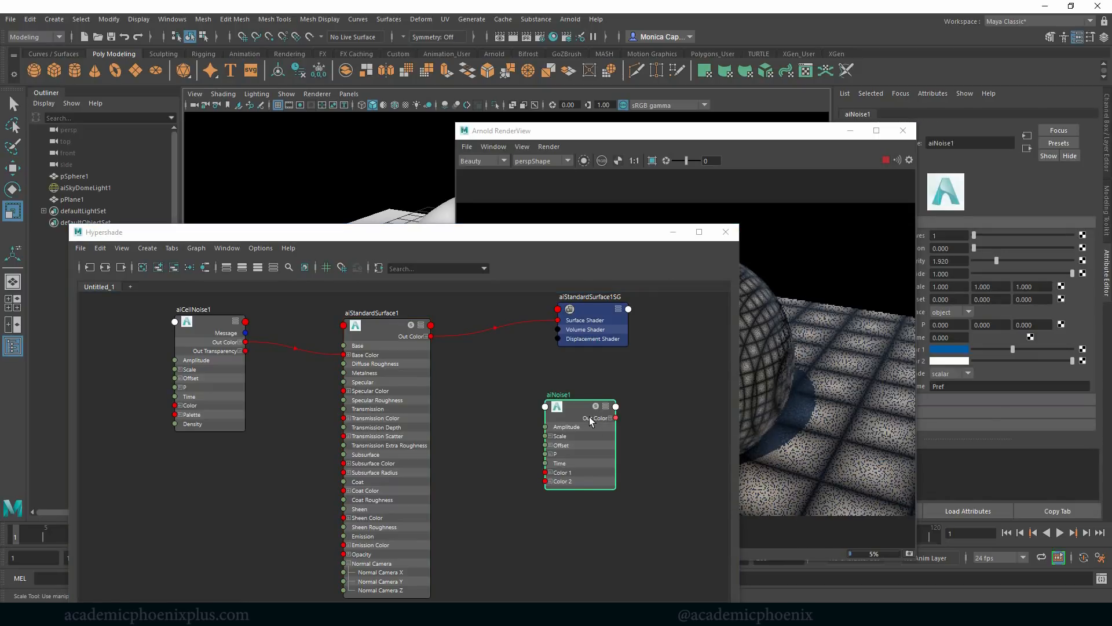
pyautogui.moveTo(589, 416); pyautogui.dragTo(565, 417)
pyautogui.click(958, 362)
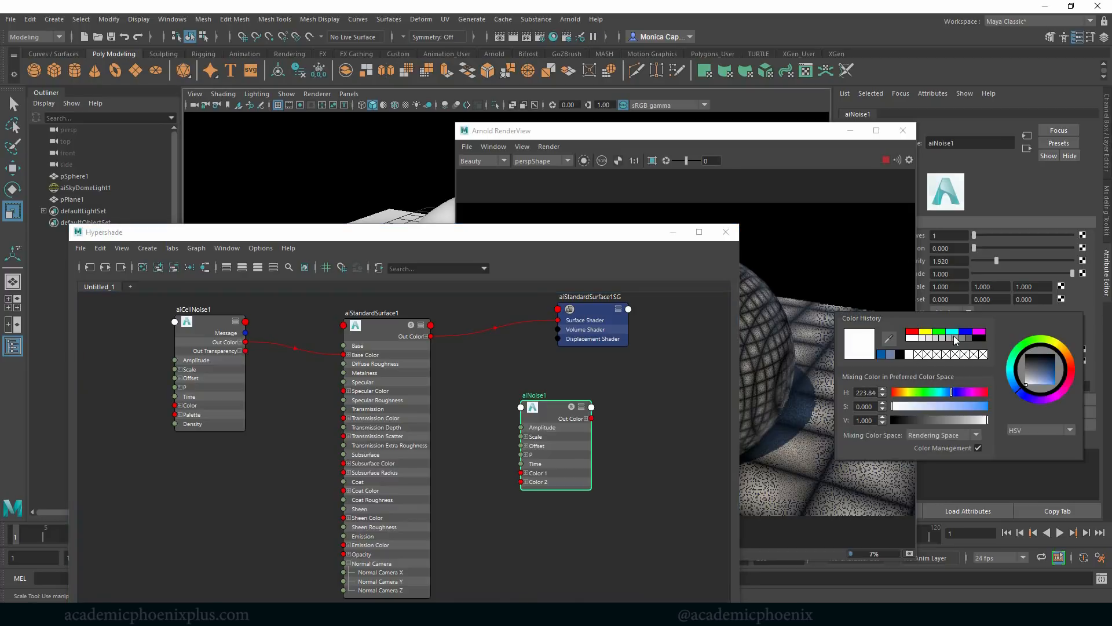
pyautogui.click(954, 333)
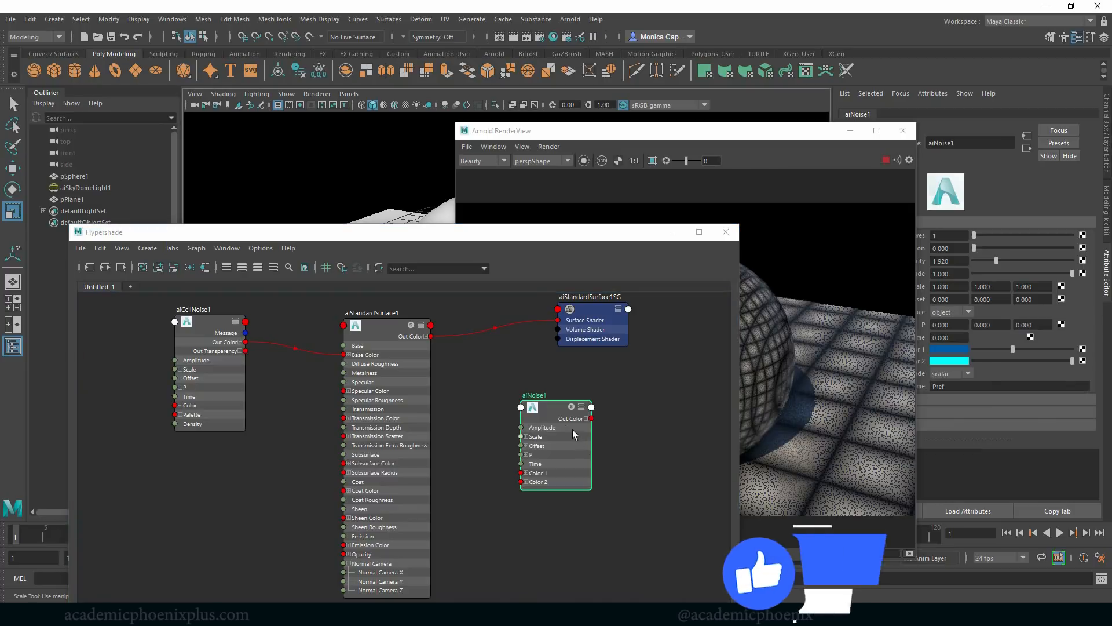
# Place the aiNoise node below the cell noise and connect its Out Color to the cell noise's P input
pyautogui.moveTo(565, 429); pyautogui.dragTo(174, 490)
pyautogui.moveTo(226, 383); pyautogui.dragTo(255, 382)
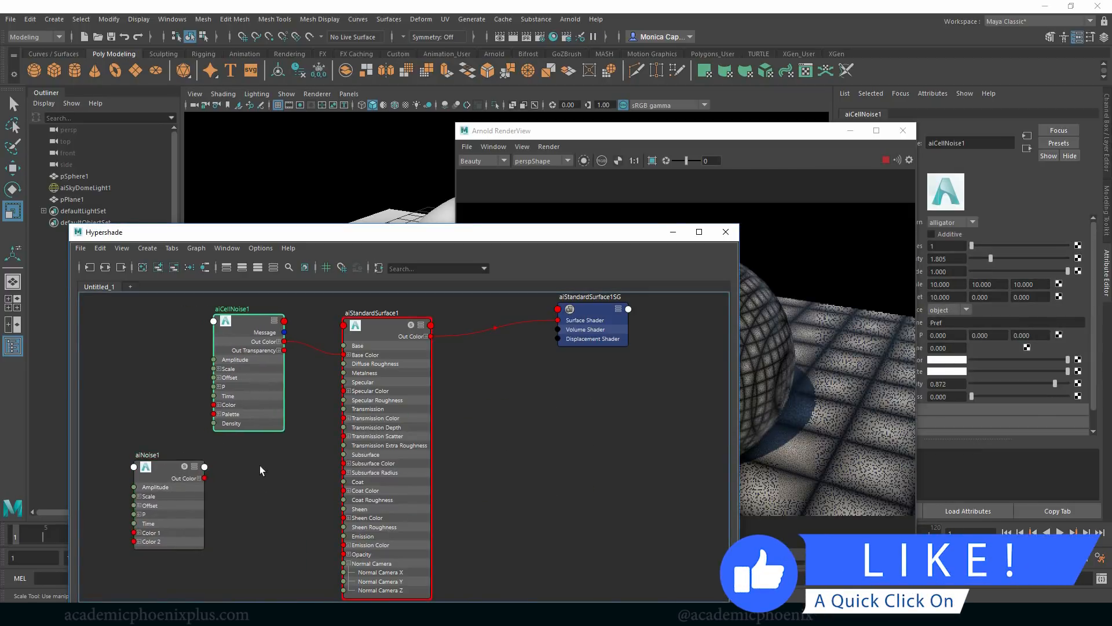
pyautogui.moveTo(204, 478); pyautogui.dragTo(214, 387)
# Close the render view and start a fresh Arnold render of the sphere and floor
pyautogui.click(686, 134)
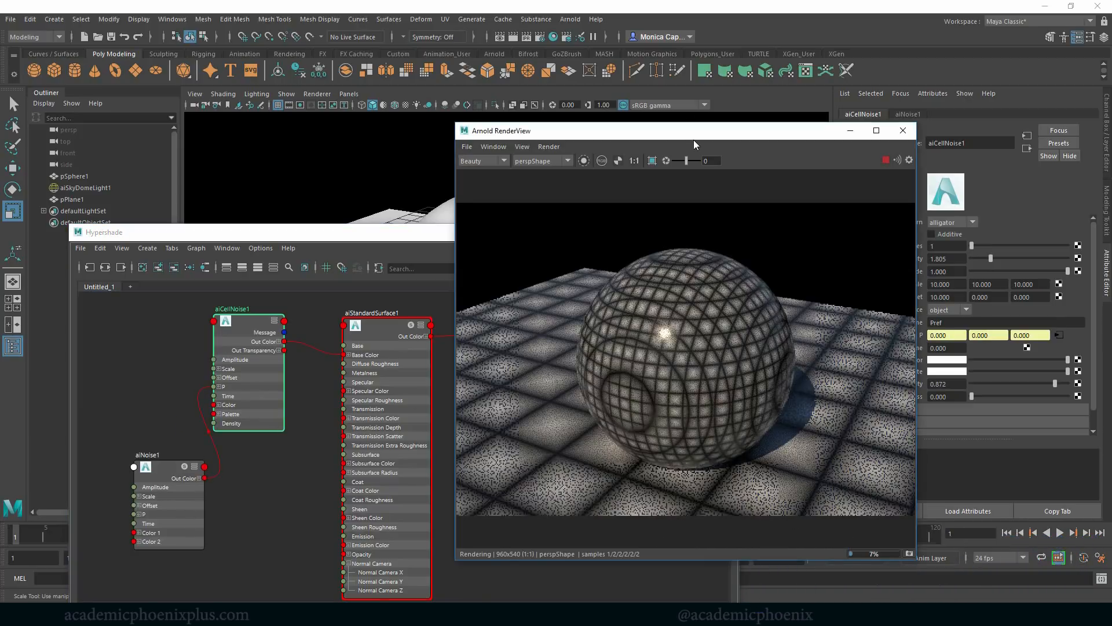
pyautogui.click(903, 131)
pyautogui.click(570, 20)
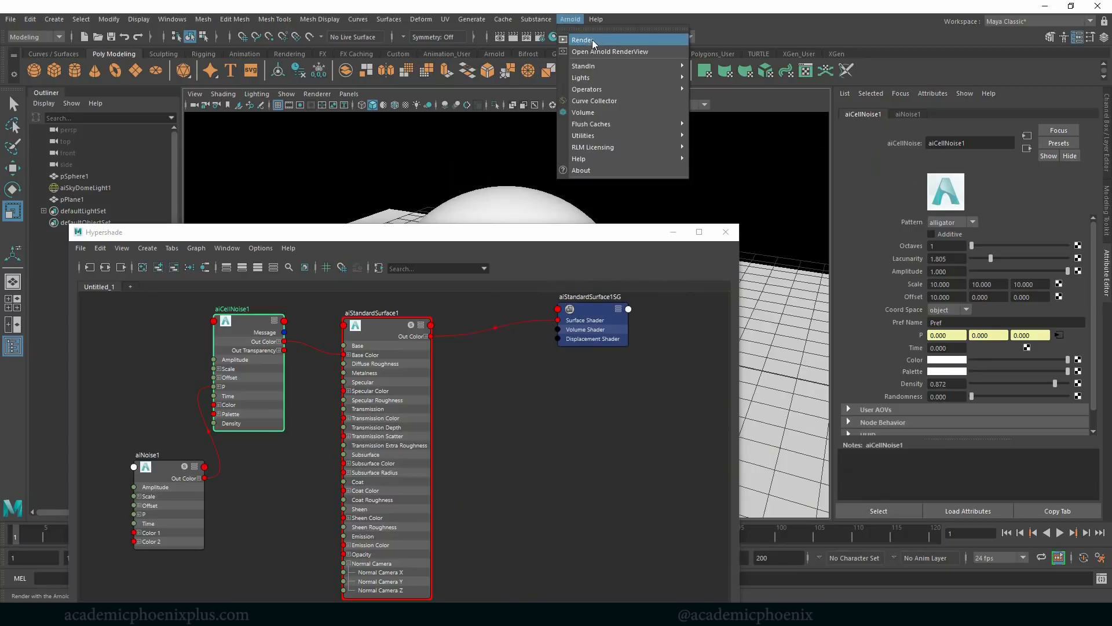
pyautogui.click(582, 34)
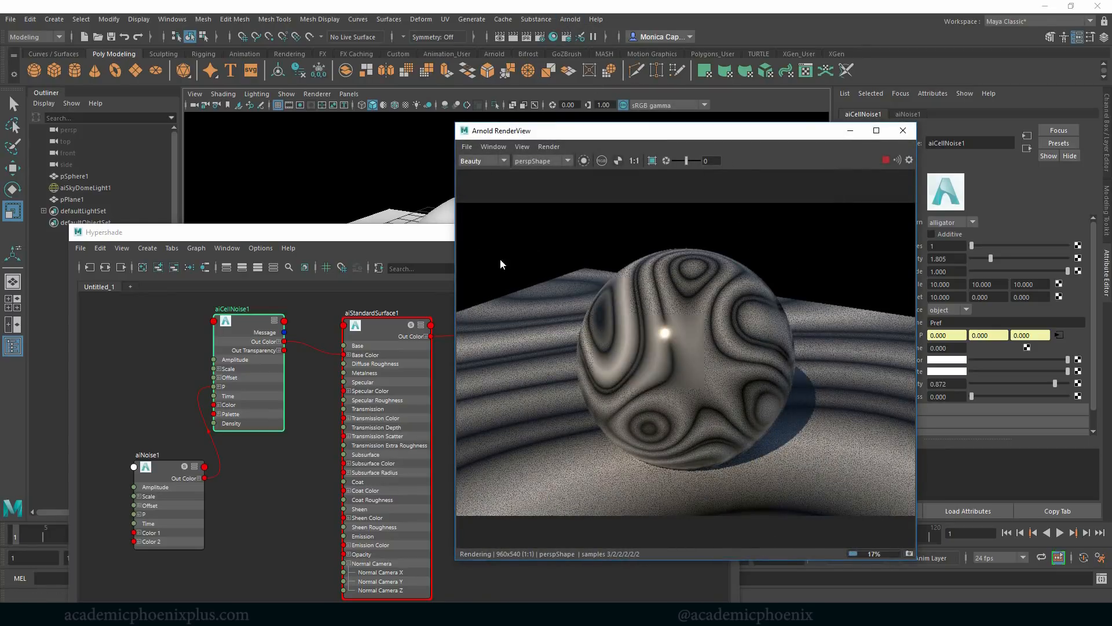
# Set the aiNoise Scale to 5 on all three axes and bring the render back into full view
pyautogui.moveTo(164, 470)
pyautogui.mouseDown()
pyautogui.moveTo(143, 399)
pyautogui.moveTo(164, 450)
pyautogui.mouseUp()
pyautogui.moveTo(959, 289); pyautogui.dragTo(859, 285)
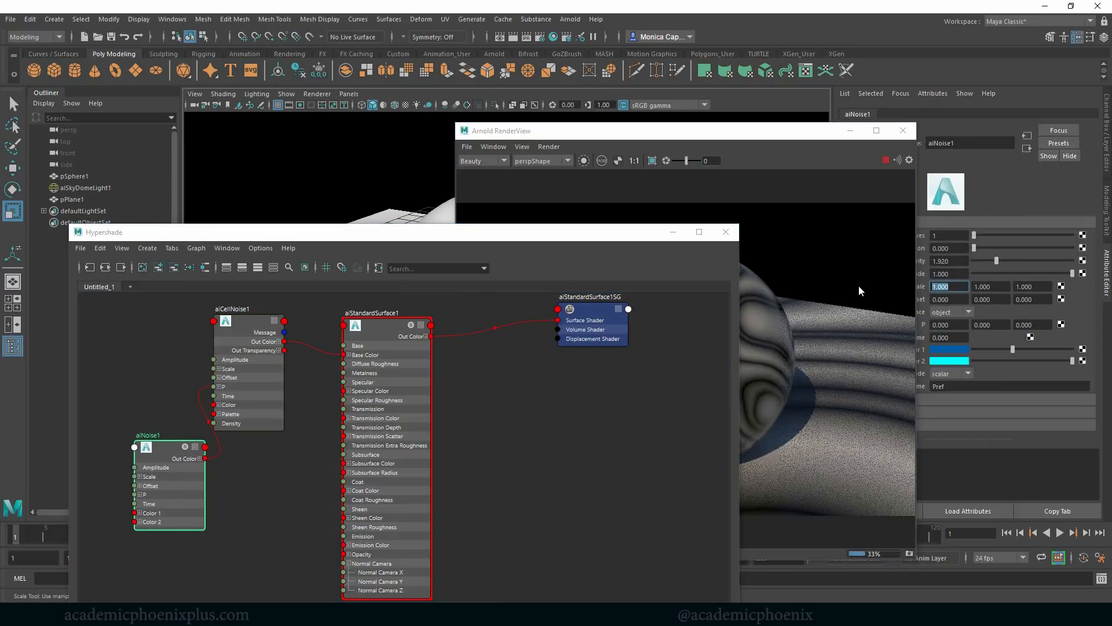
pyautogui.write('5')
pyautogui.press('Tab')
pyautogui.write('5')
pyautogui.press('Tab')
pyautogui.write('5')
pyautogui.press('Tab')
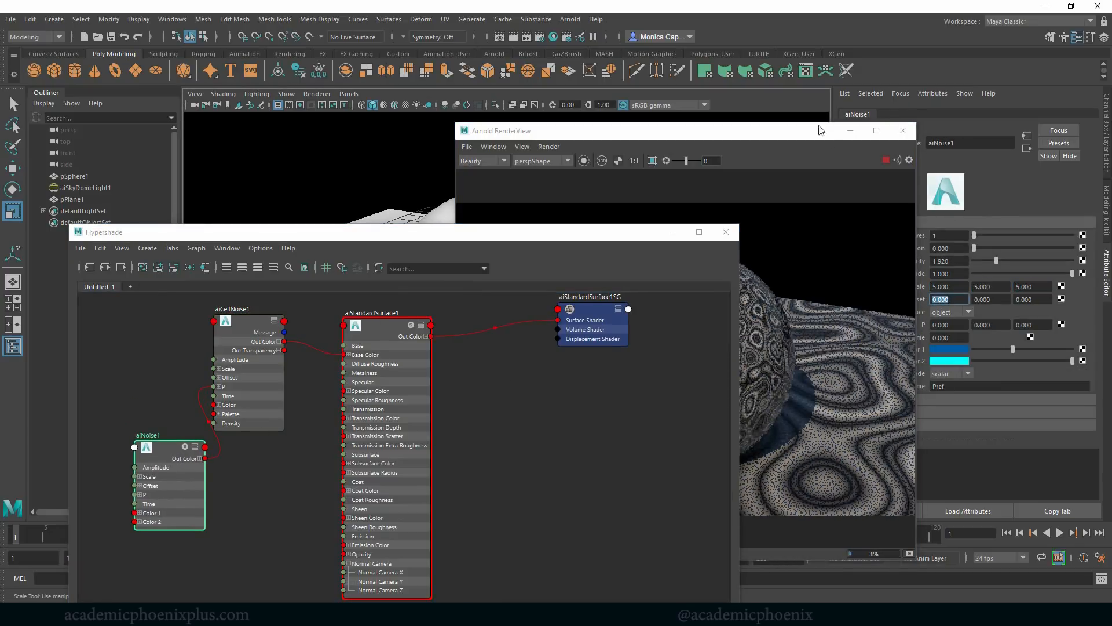
pyautogui.click(743, 136)
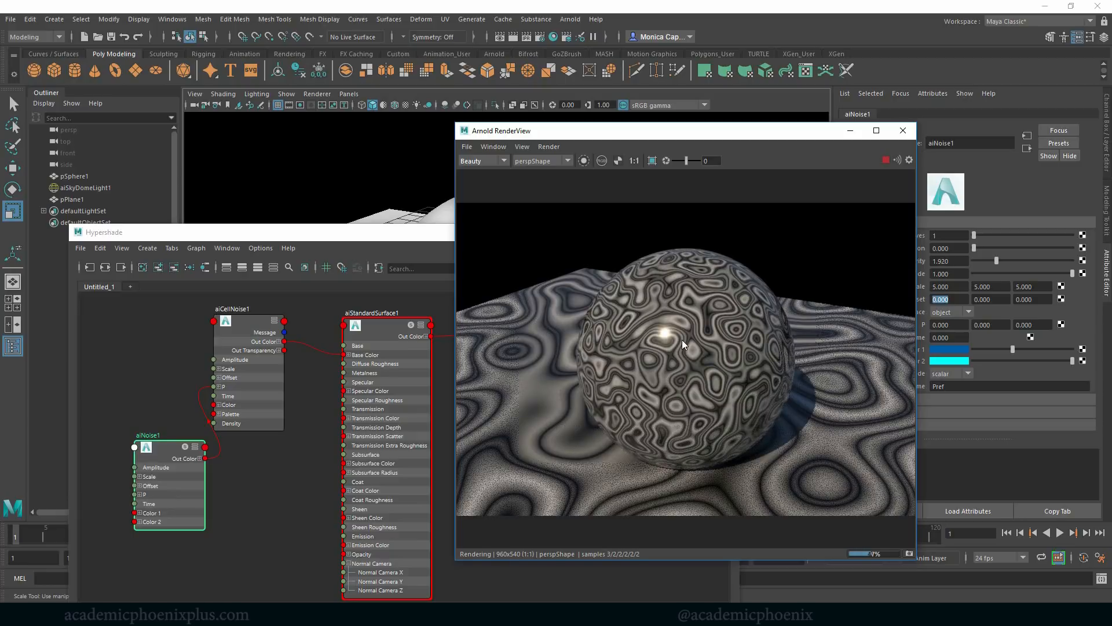
# Set the aiNoise Color 1 to black and Color 2 to grey, and lower the cell noise Density to 0.573
pyautogui.moveTo(1012, 348); pyautogui.dragTo(974, 349)
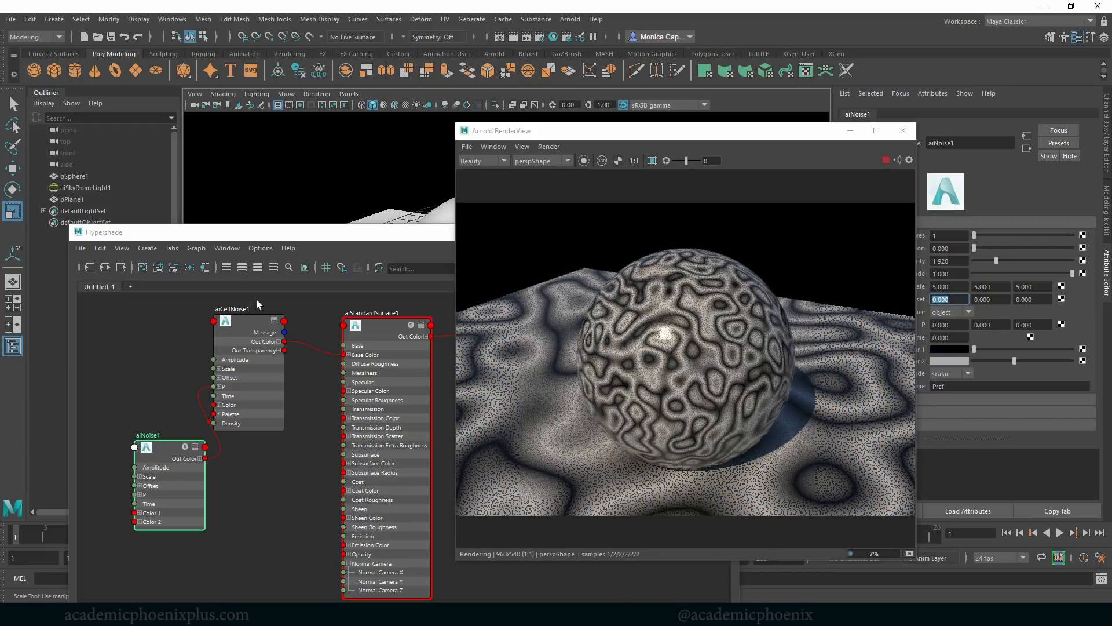
pyautogui.click(255, 233)
pyautogui.moveTo(286, 327); pyautogui.dragTo(305, 328)
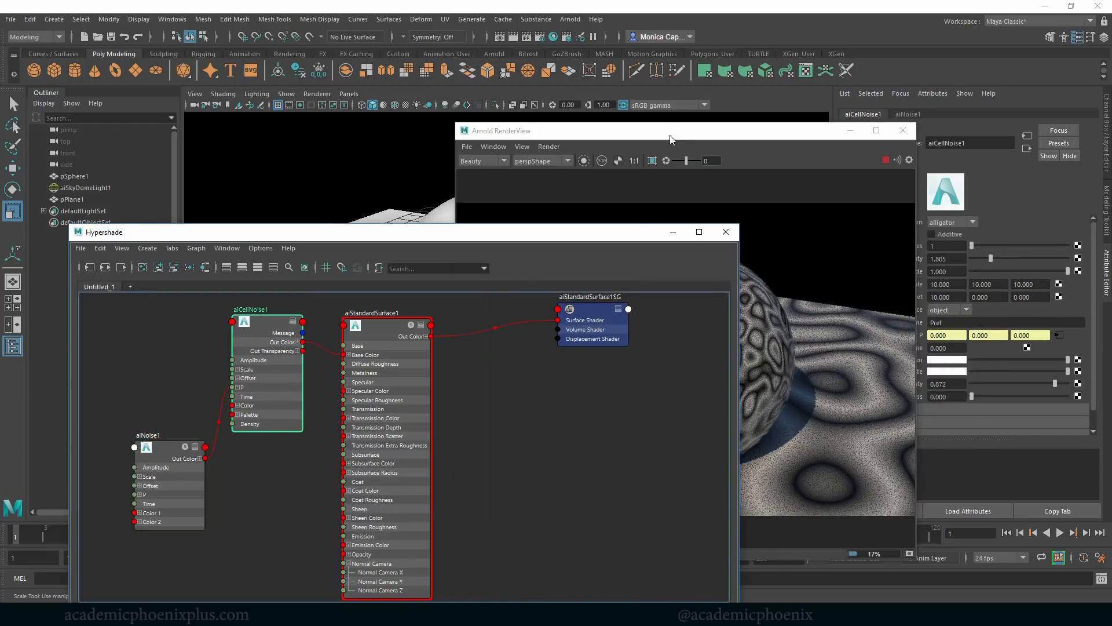
pyautogui.click(670, 139)
pyautogui.moveTo(1066, 387); pyautogui.dragTo(1028, 381)
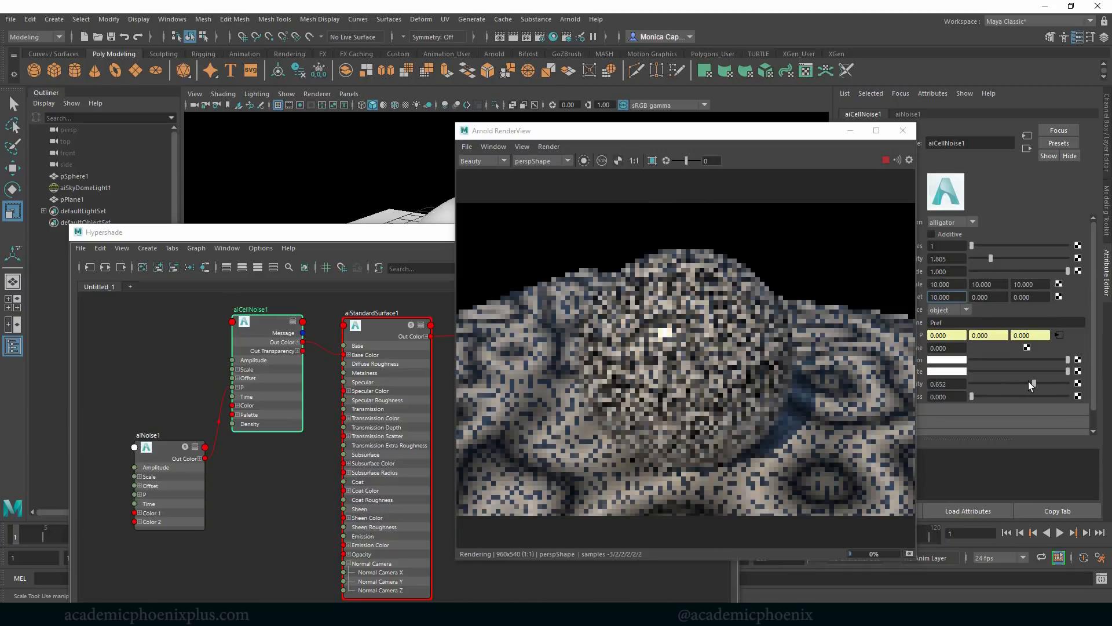
# Disconnect the aiNoise from the cell noise's P input and connect its Out Color to the standard surface's Base Color
pyautogui.click(222, 421)
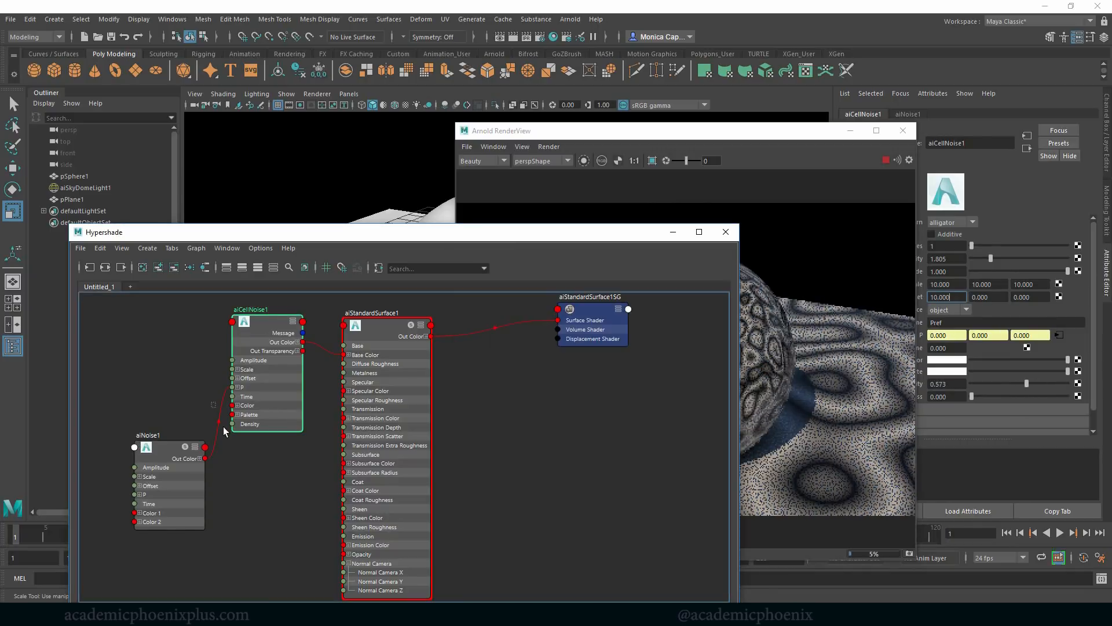
pyautogui.press('Delete')
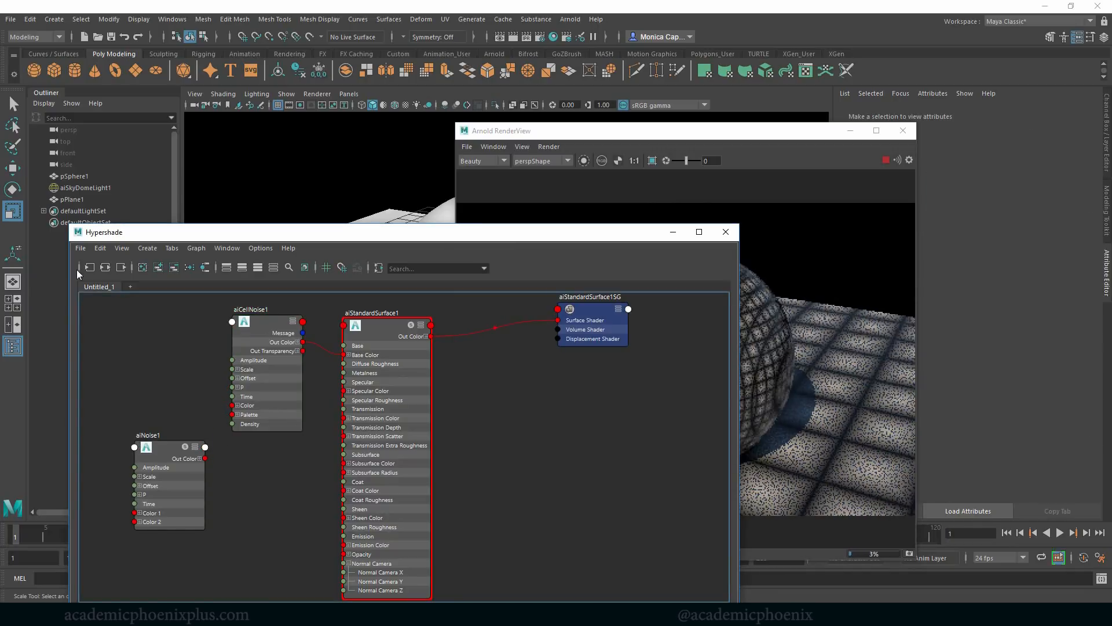
pyautogui.moveTo(269, 360); pyautogui.dragTo(206, 357)
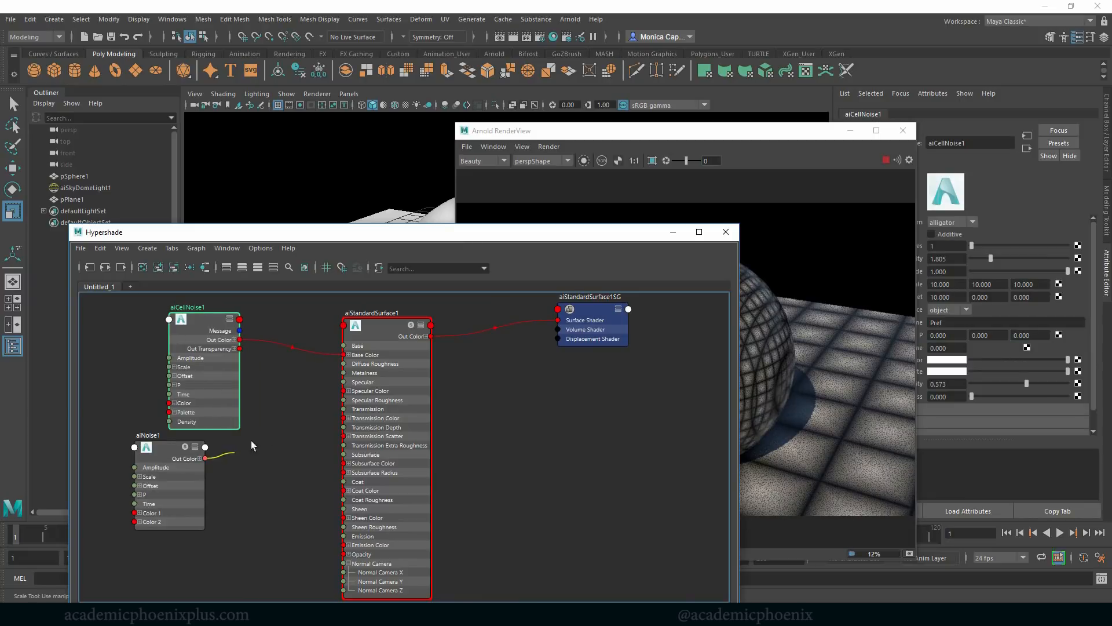
pyautogui.moveTo(252, 446); pyautogui.dragTo(346, 355)
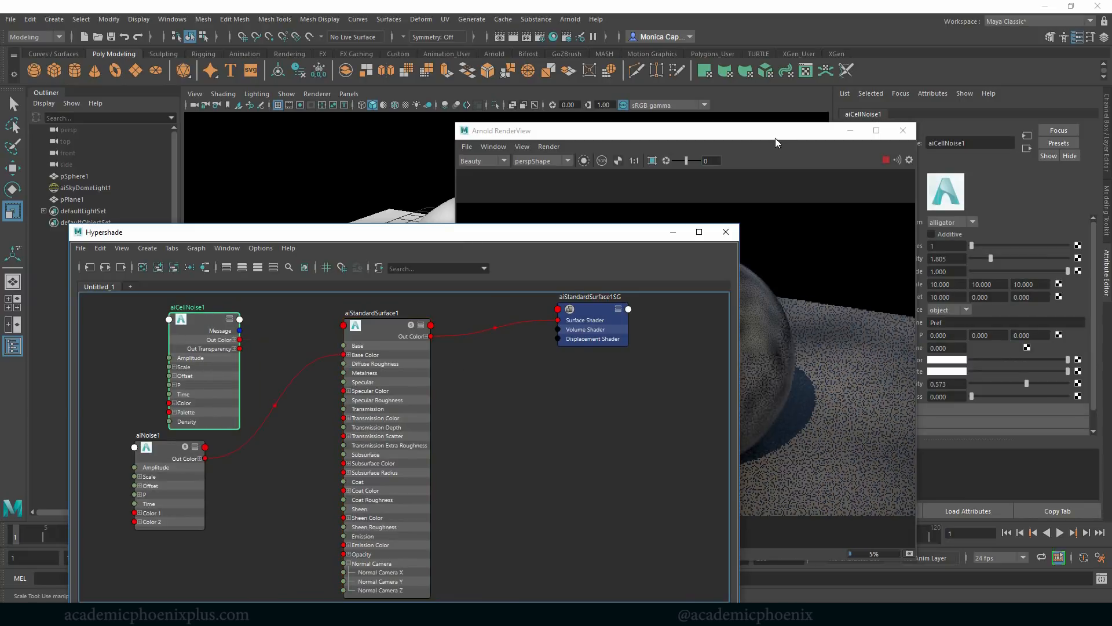
pyautogui.click(776, 143)
# Rearrange the two noise nodes and connect the cell noise's Out Color to the aiNoise's P input
pyautogui.moveTo(168, 461); pyautogui.dragTo(229, 460)
pyautogui.moveTo(201, 377); pyautogui.dragTo(148, 372)
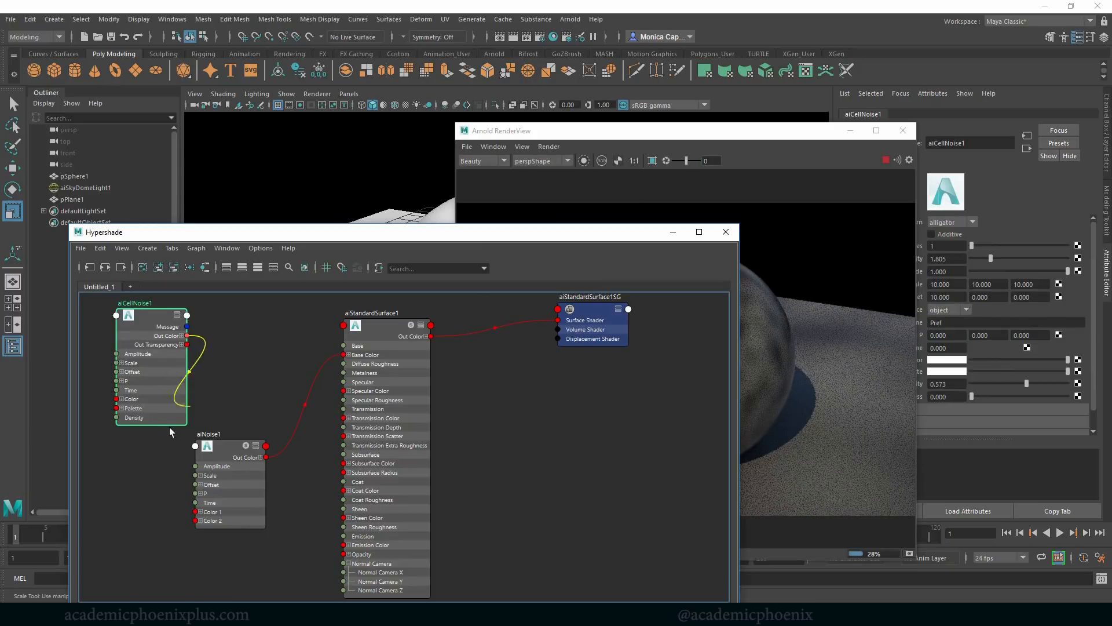
pyautogui.moveTo(170, 432); pyautogui.dragTo(195, 493)
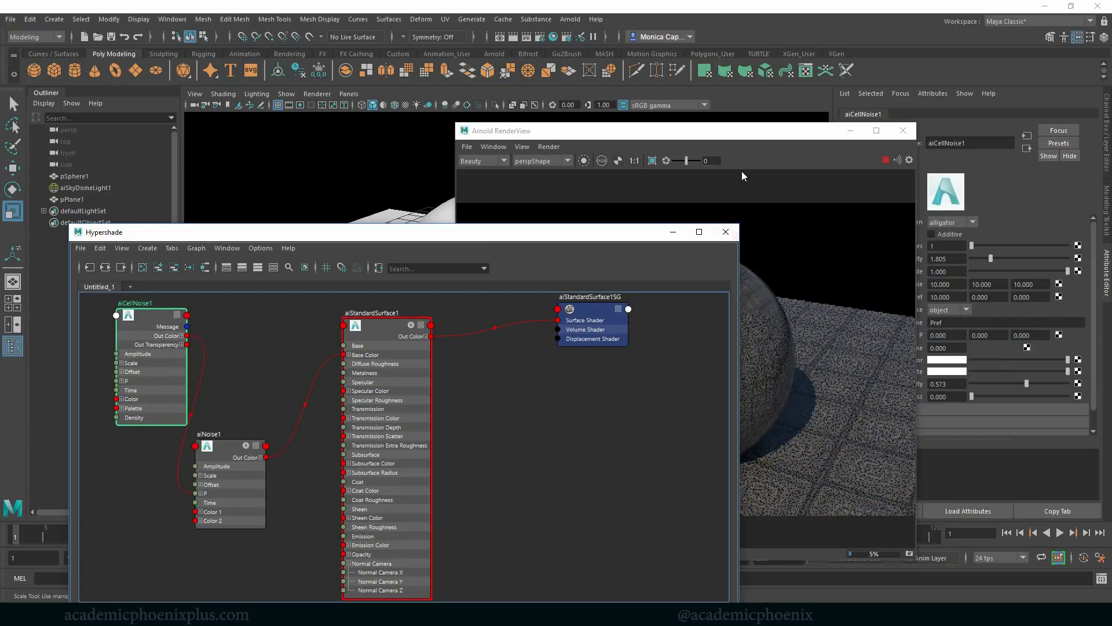
pyautogui.moveTo(611, 231); pyautogui.dragTo(497, 200)
pyautogui.click(809, 231)
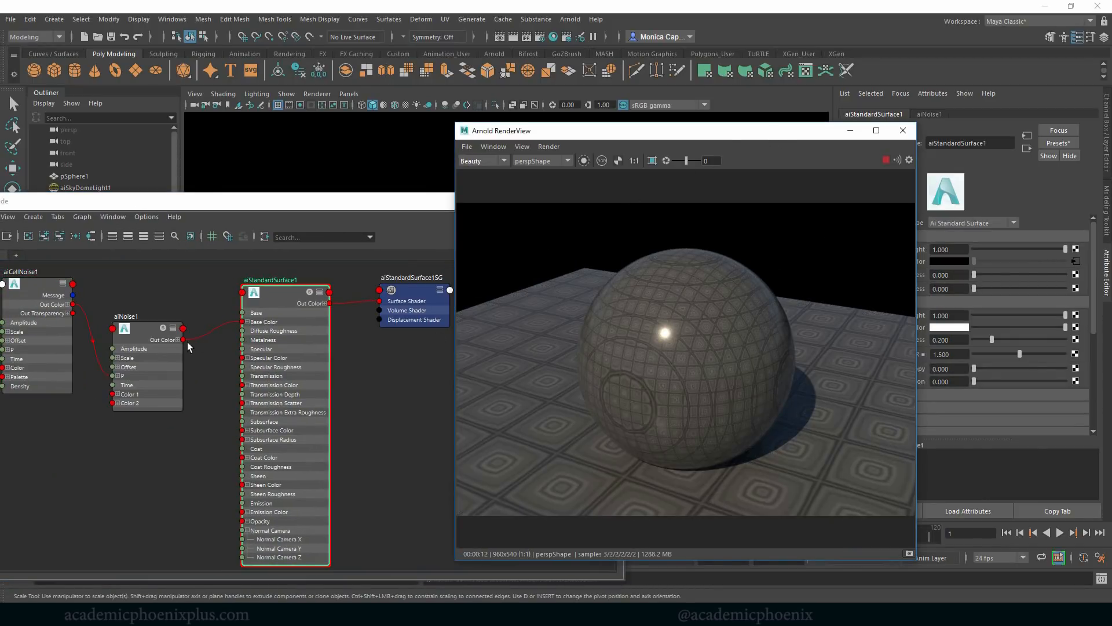
# Try feeding the aiNoise Out Color into the standard surface's Normal Camera, and remove that connection
pyautogui.moveTo(185, 340); pyautogui.dragTo(200, 389)
pyautogui.moveTo(198, 430); pyautogui.dragTo(242, 530)
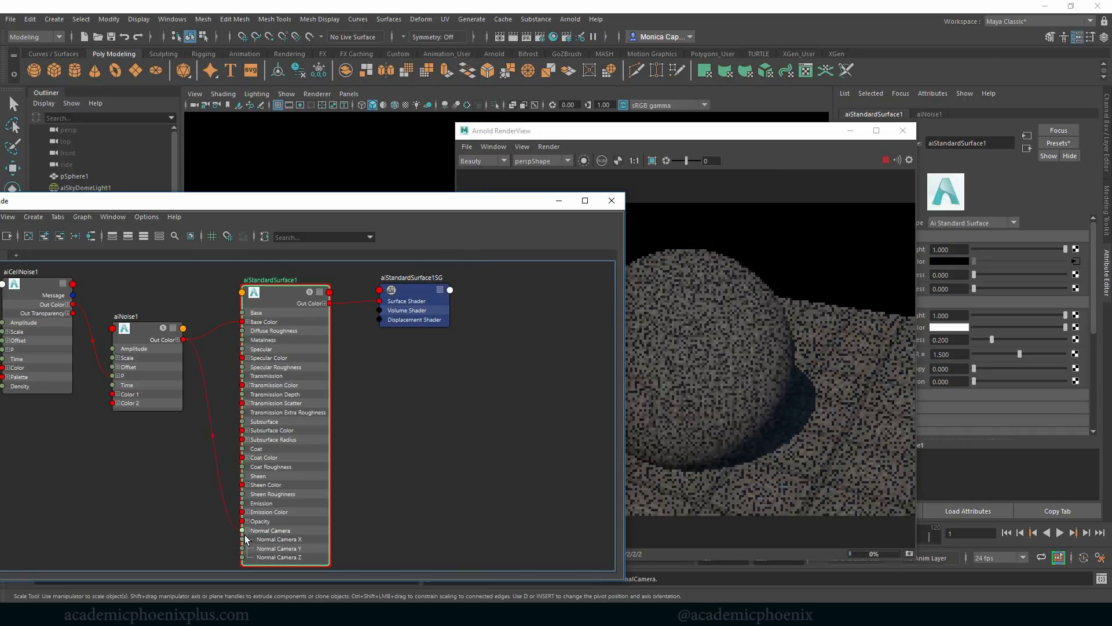
pyautogui.click(500, 429)
pyautogui.click(204, 455)
pyautogui.press('Delete')
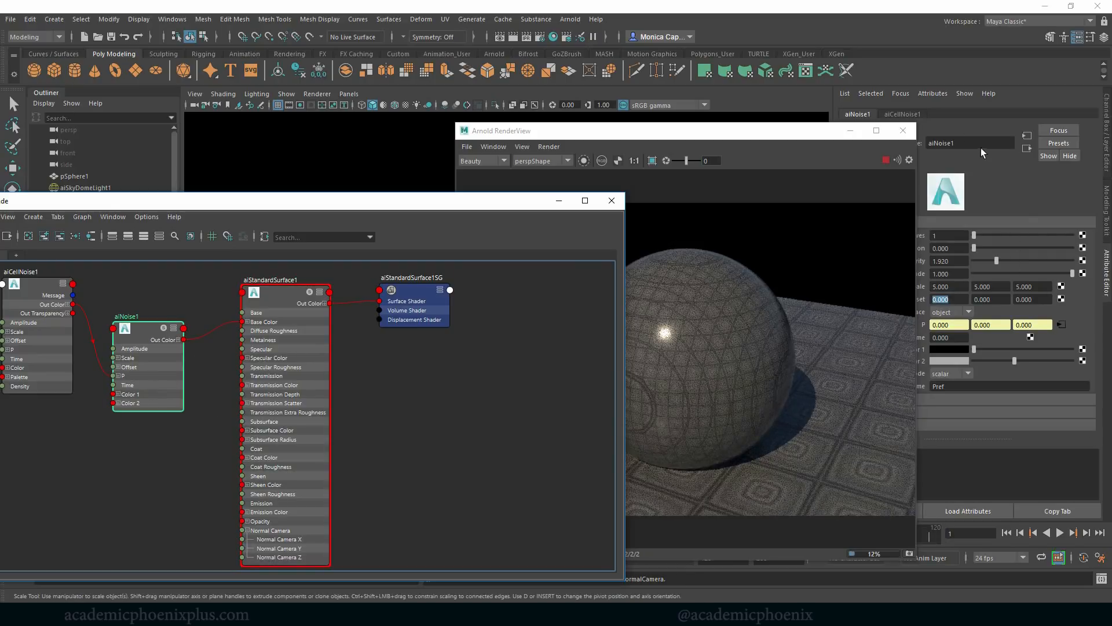
# Assign the aiNoise node to the standard surface's Bump Mapping attribute through a bump2d node
pyautogui.click(299, 304)
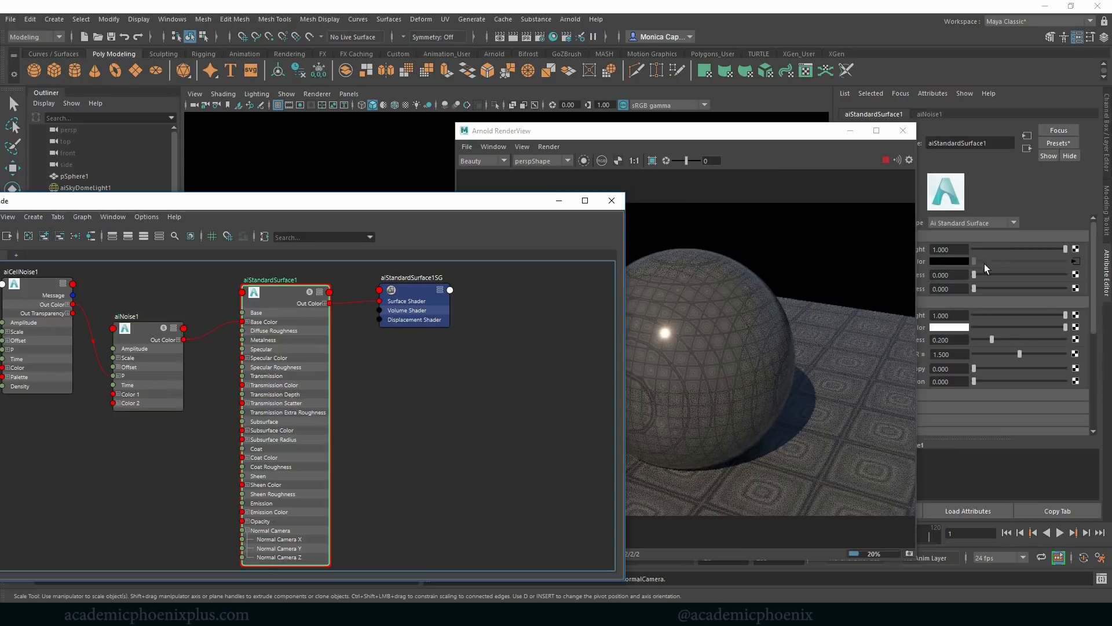
pyautogui.scroll(-4, 972, 356)
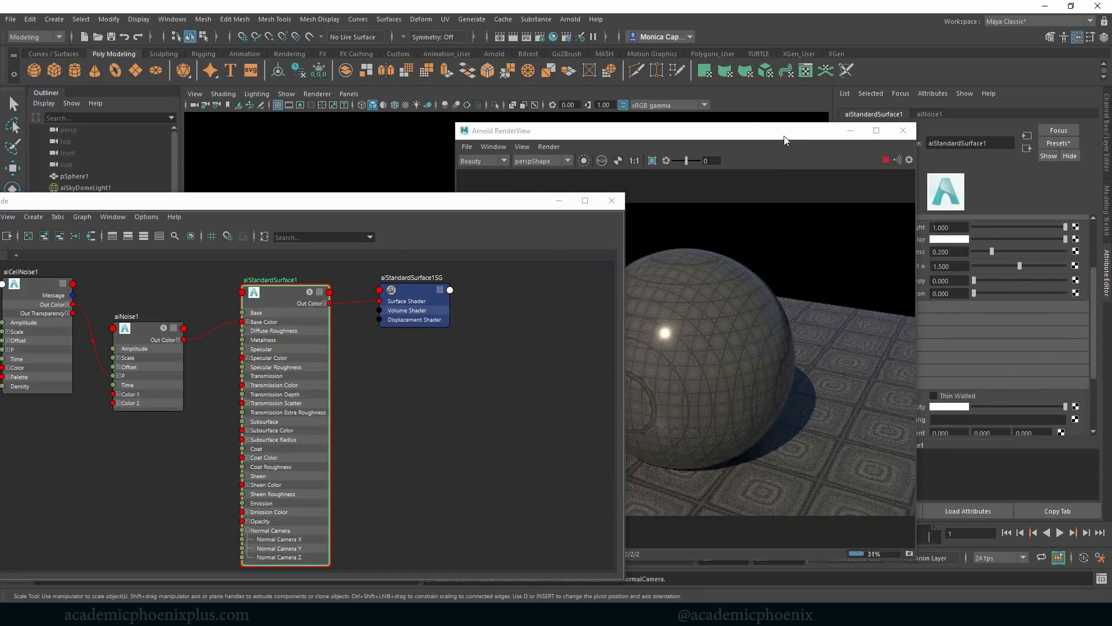
pyautogui.moveTo(784, 137); pyautogui.dragTo(718, 123)
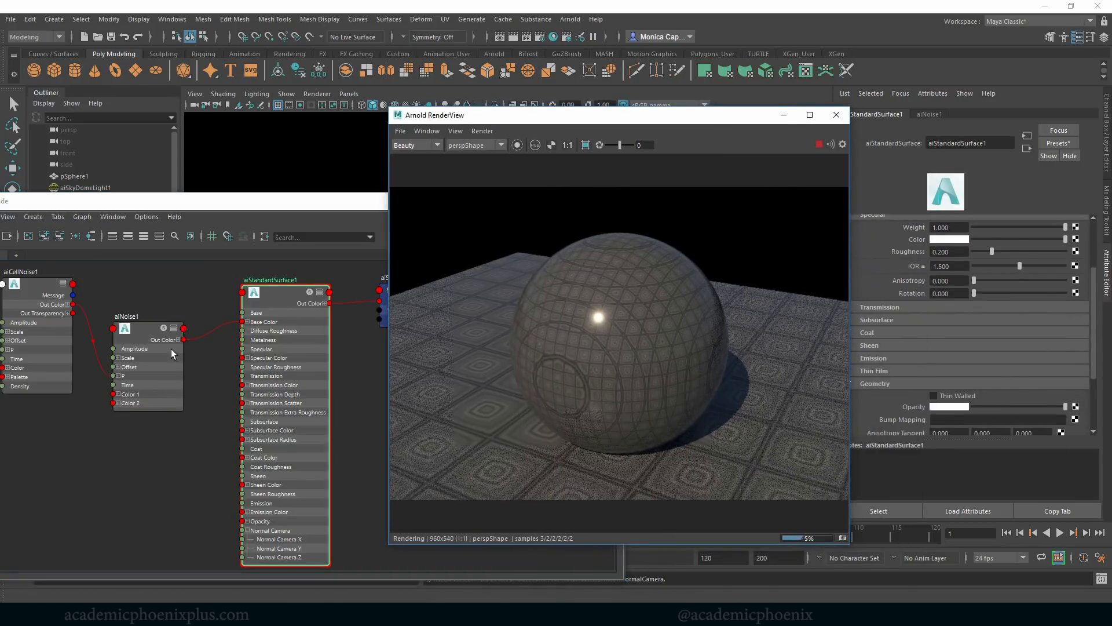
pyautogui.moveTo(132, 333); pyautogui.dragTo(909, 422, button='middle')
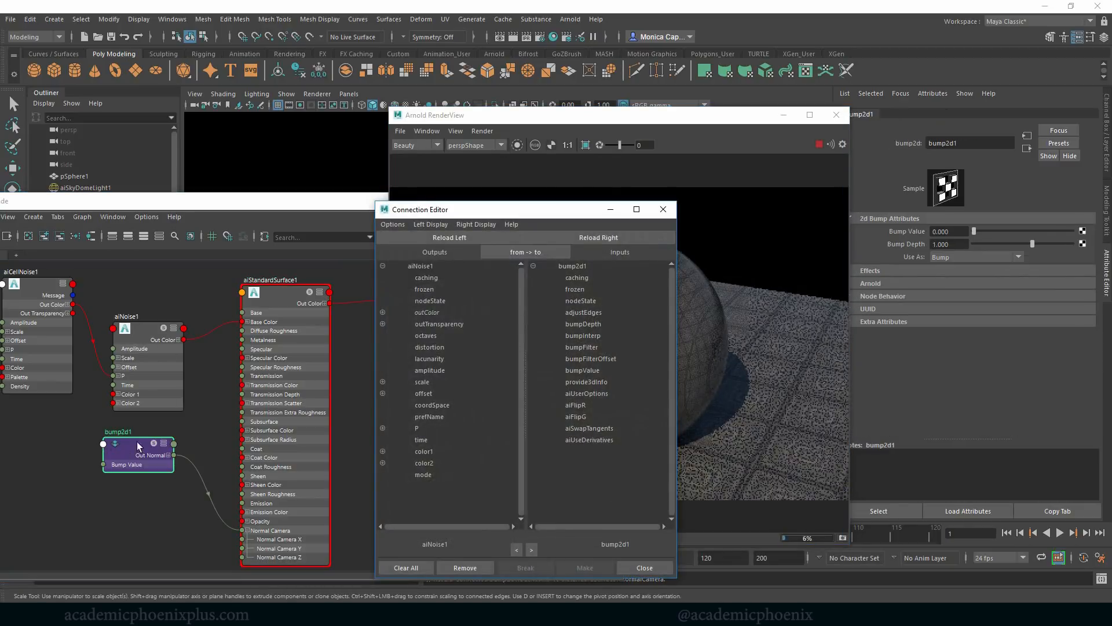
# Connect the aiNoise outColorR to the bump2d bumpValue and close the Connection Editor
pyautogui.click(383, 312)
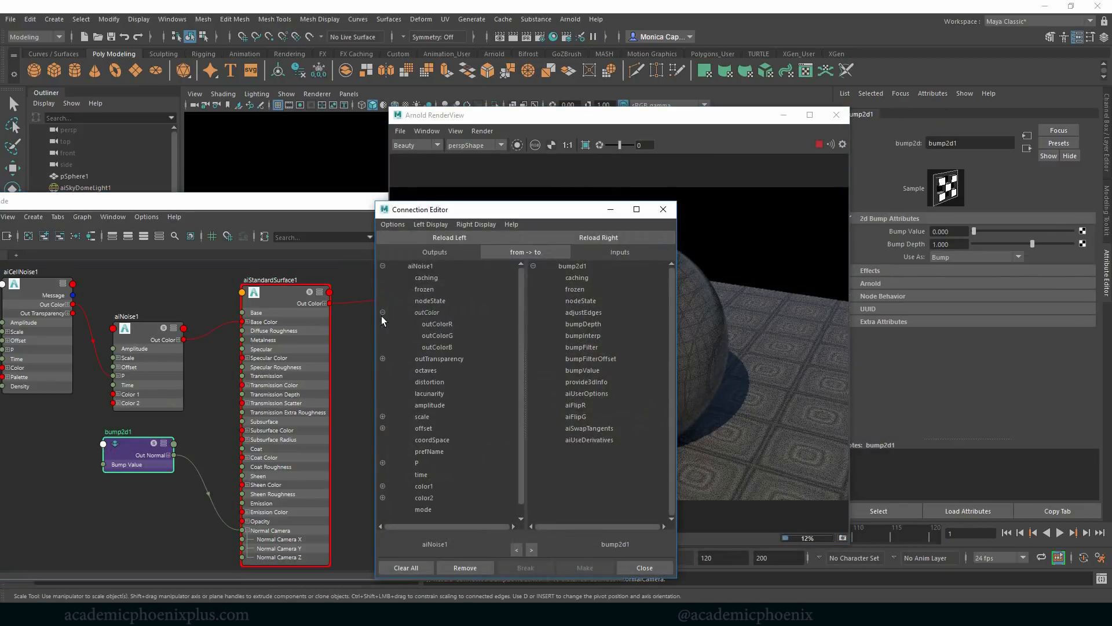
pyautogui.click(438, 325)
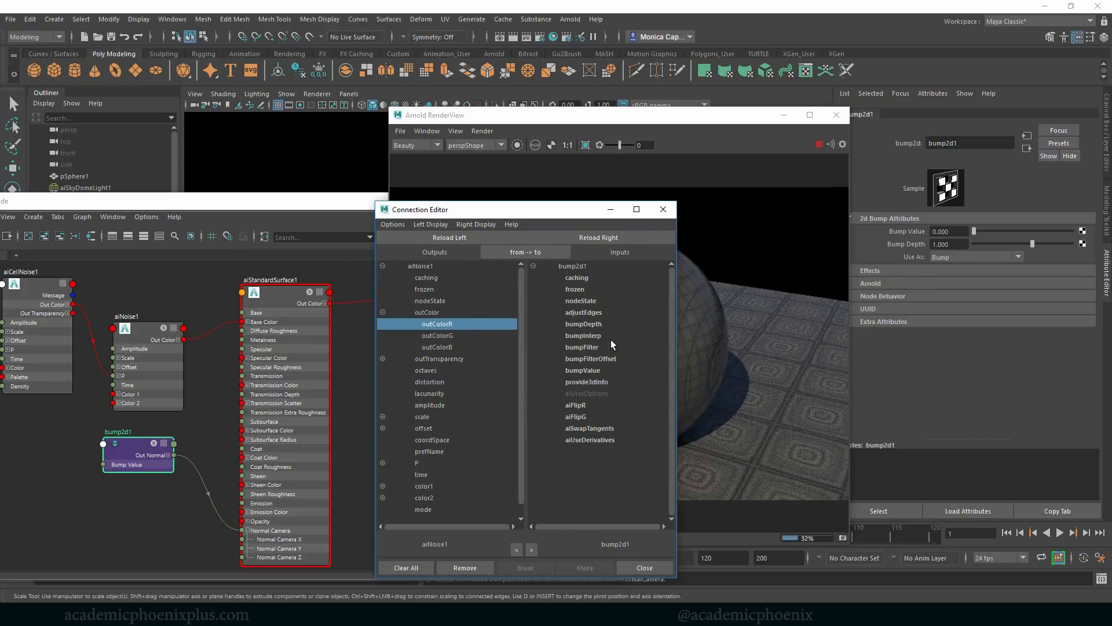
pyautogui.click(587, 371)
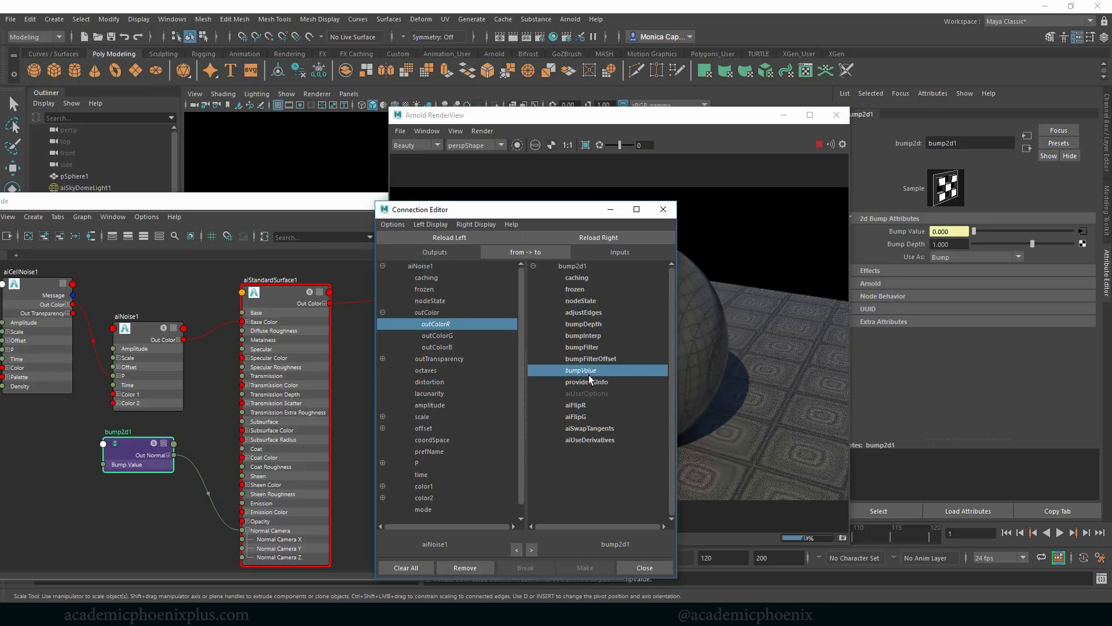
pyautogui.click(663, 209)
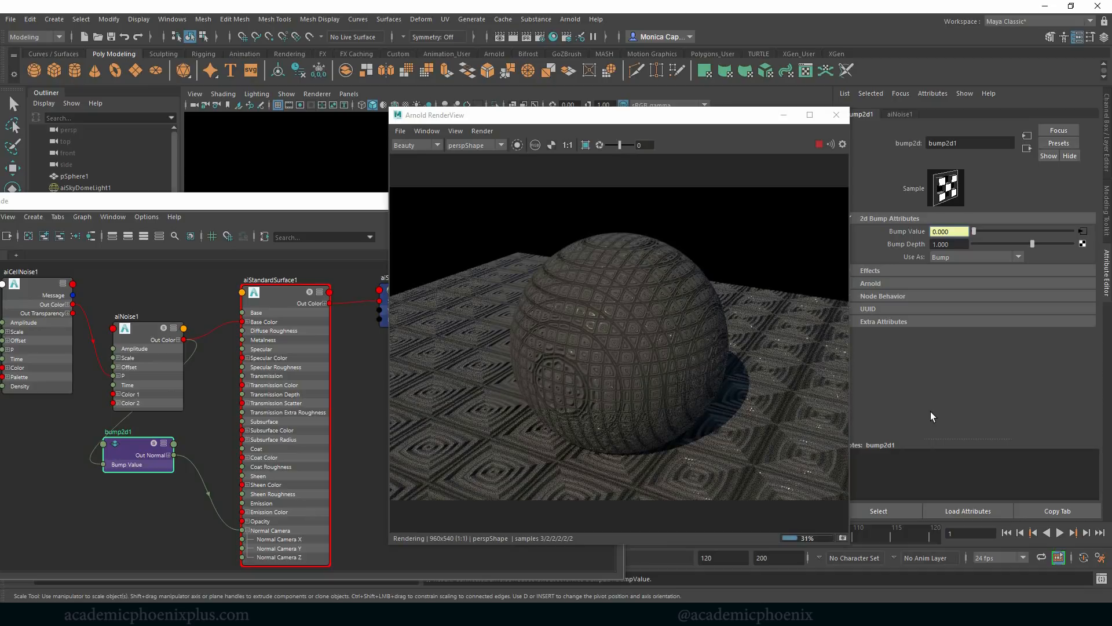
# Reduce the bump2d node's Bump Depth to 0.5 and further to 0.25
pyautogui.moveTo(1034, 243)
pyautogui.mouseDown()
pyautogui.moveTo(1023, 244)
pyautogui.moveTo(1035, 244)
pyautogui.mouseUp()
pyautogui.write('0.5')
pyautogui.press('Return')
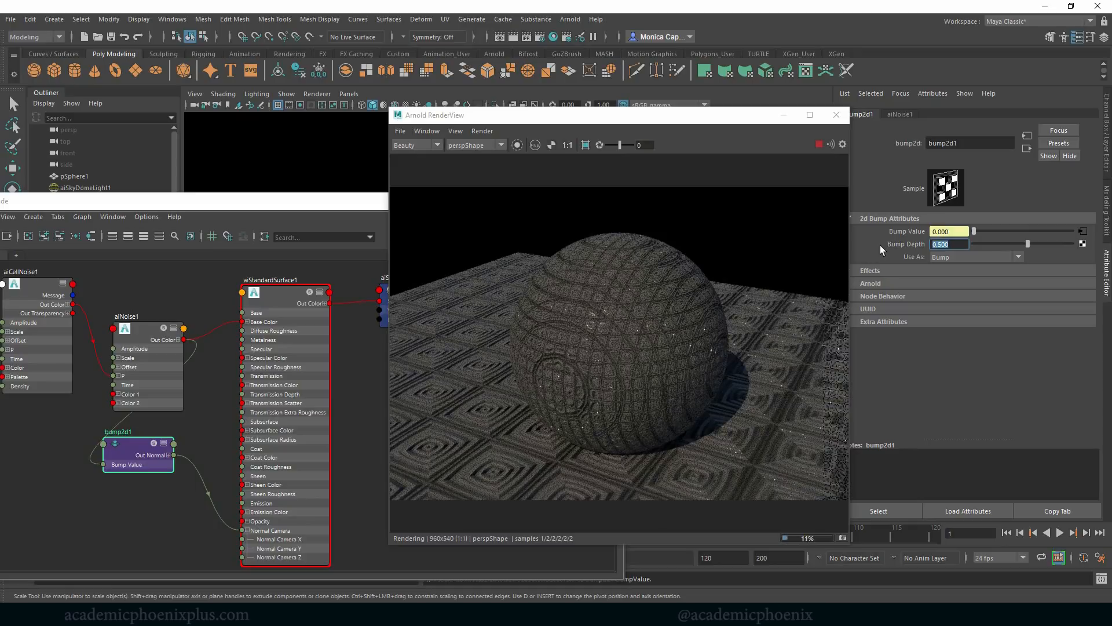
pyautogui.write('0.25')
pyautogui.press('Return')
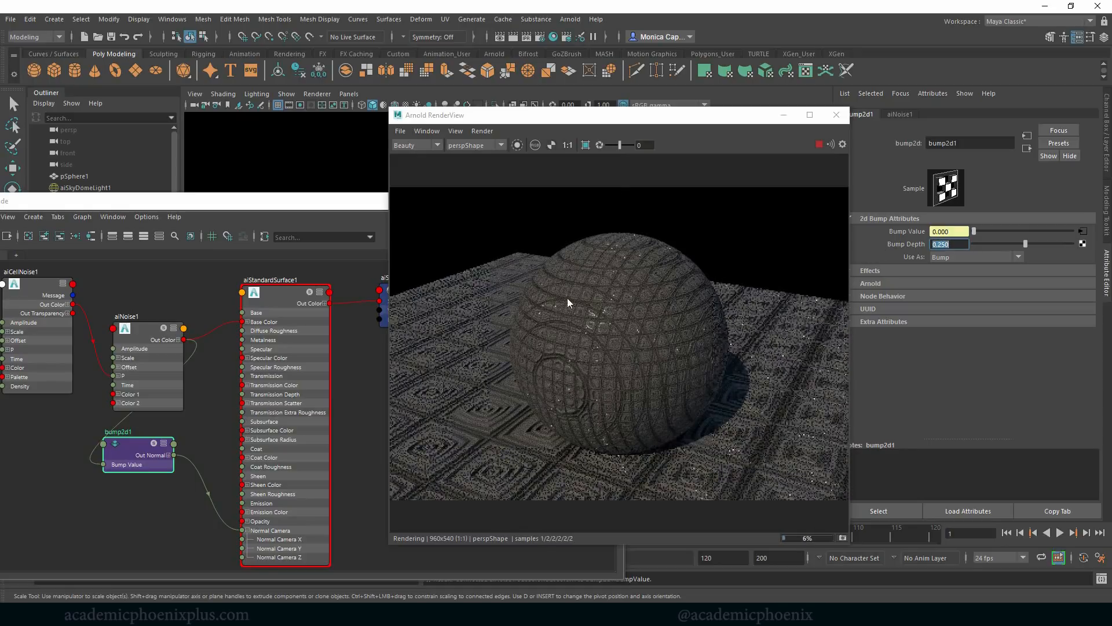
# Disconnect the aiNoise from the standard surface's Base Color and bring up the shader's Base attributes
pyautogui.click(218, 338)
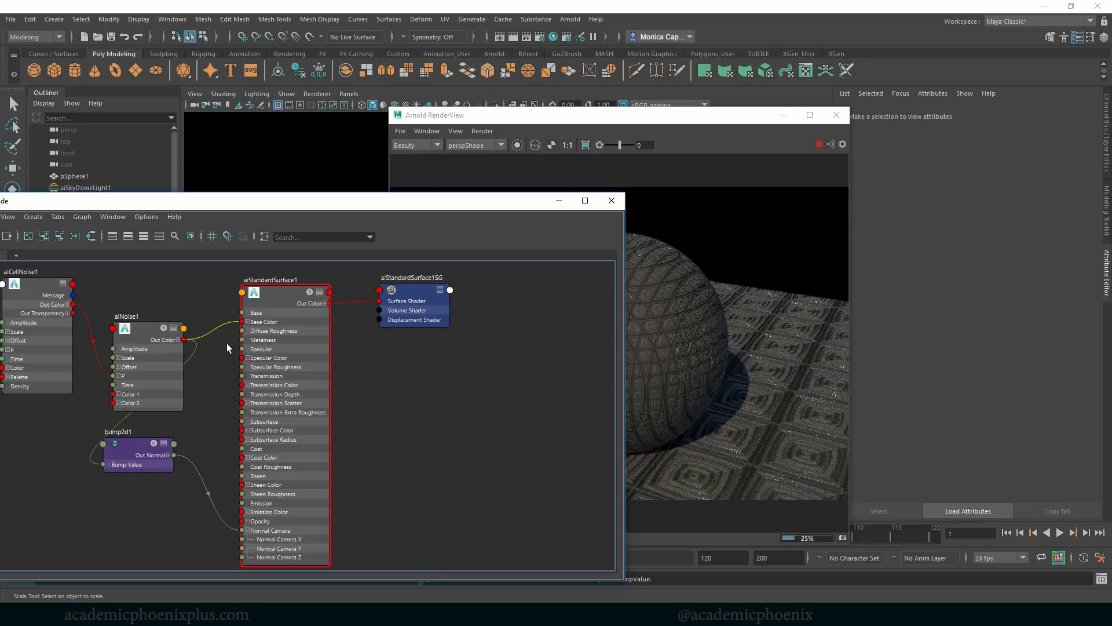
pyautogui.moveTo(239, 333); pyautogui.dragTo(241, 332)
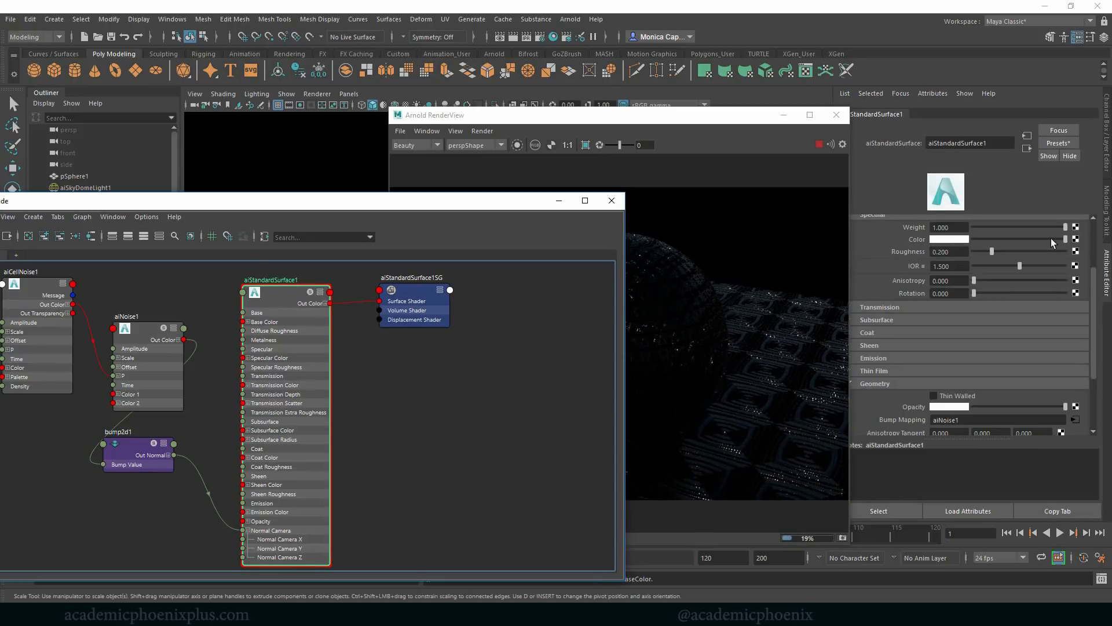
pyautogui.click(963, 240)
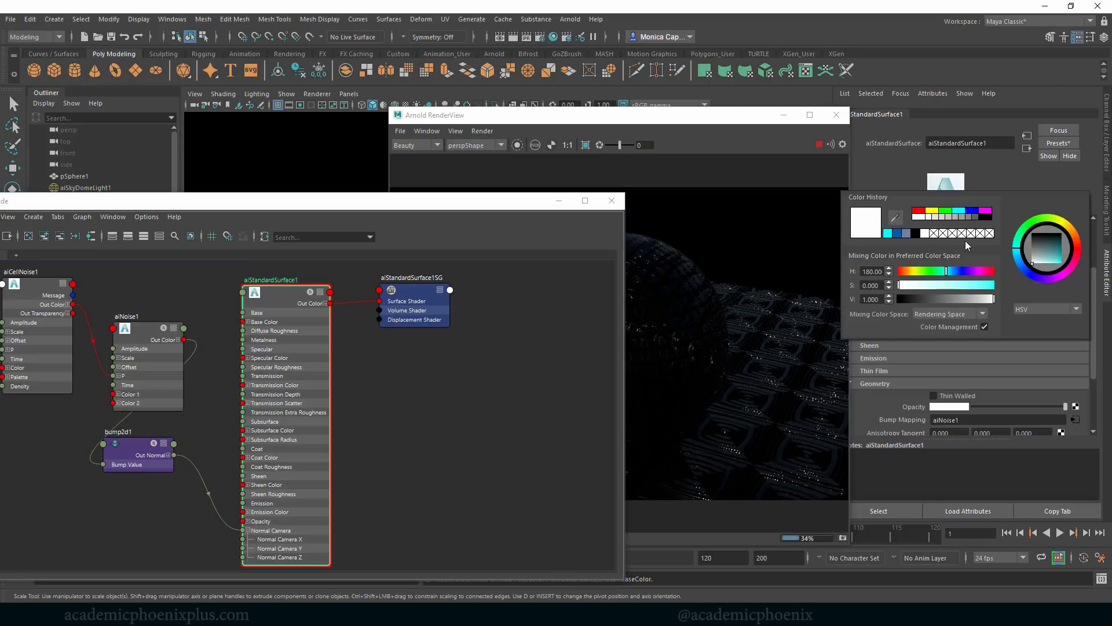
pyautogui.click(1095, 226)
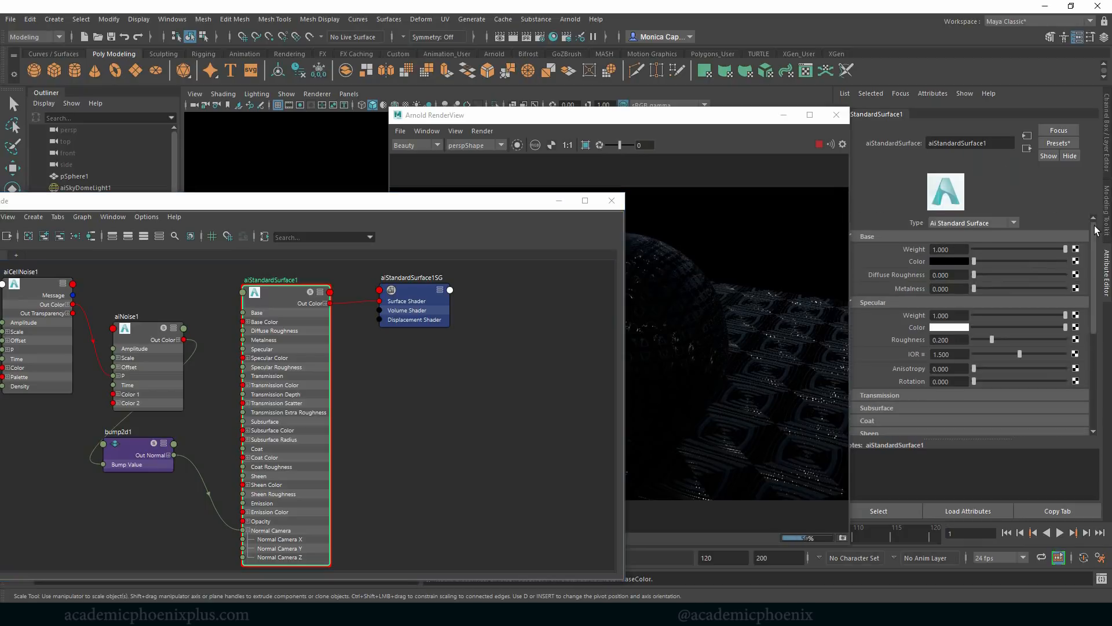
# Set the standard surface's Base Color to a muted slate blue from the color history
pyautogui.click(958, 262)
pyautogui.click(907, 254)
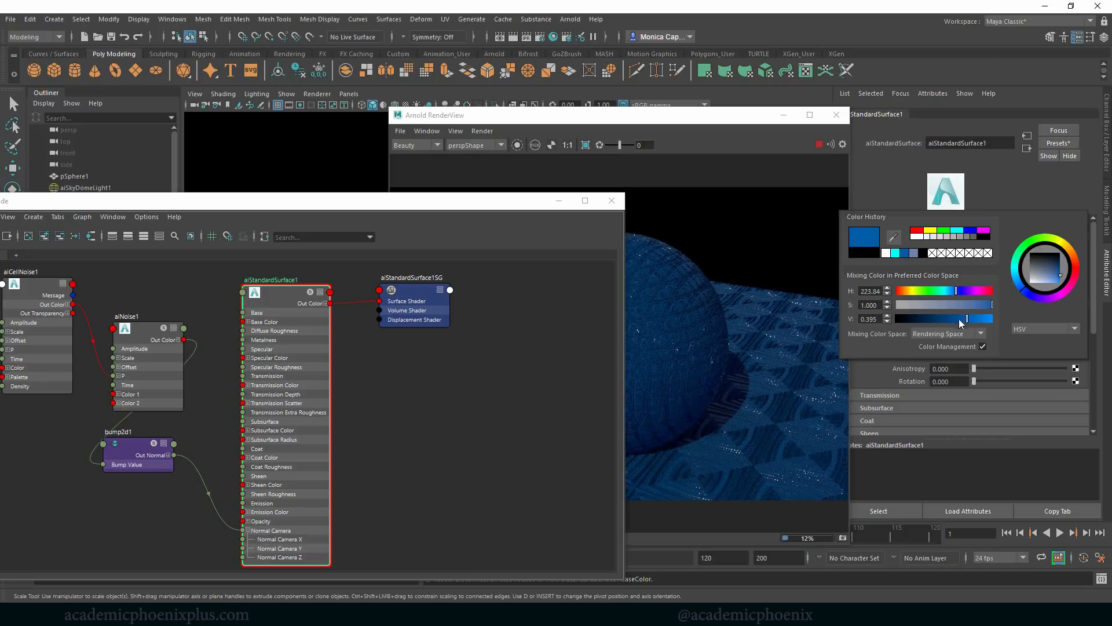
pyautogui.click(914, 253)
pyautogui.moveTo(461, 201); pyautogui.dragTo(353, 188)
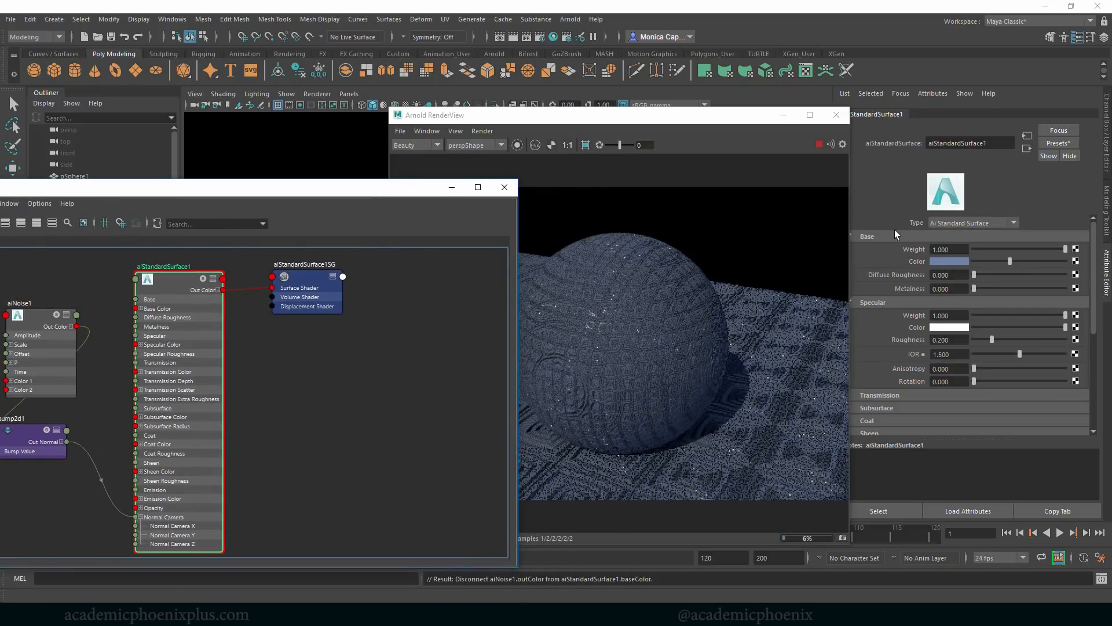
# Change the standard surface's Base Color to a light cyan-blue
pyautogui.click(958, 262)
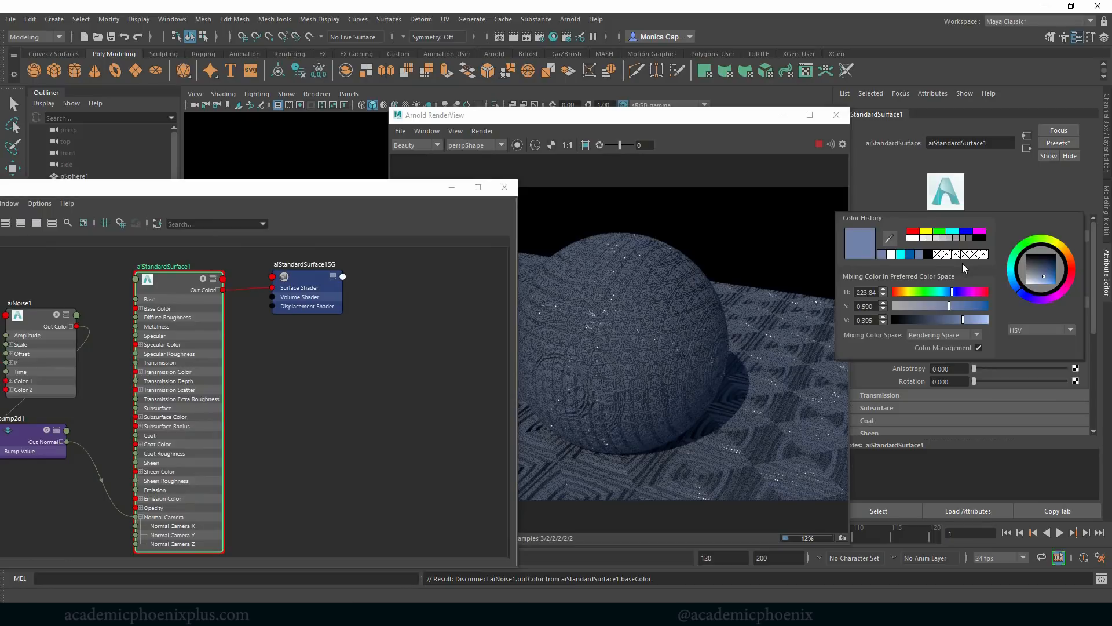
pyautogui.click(901, 254)
pyautogui.click(967, 231)
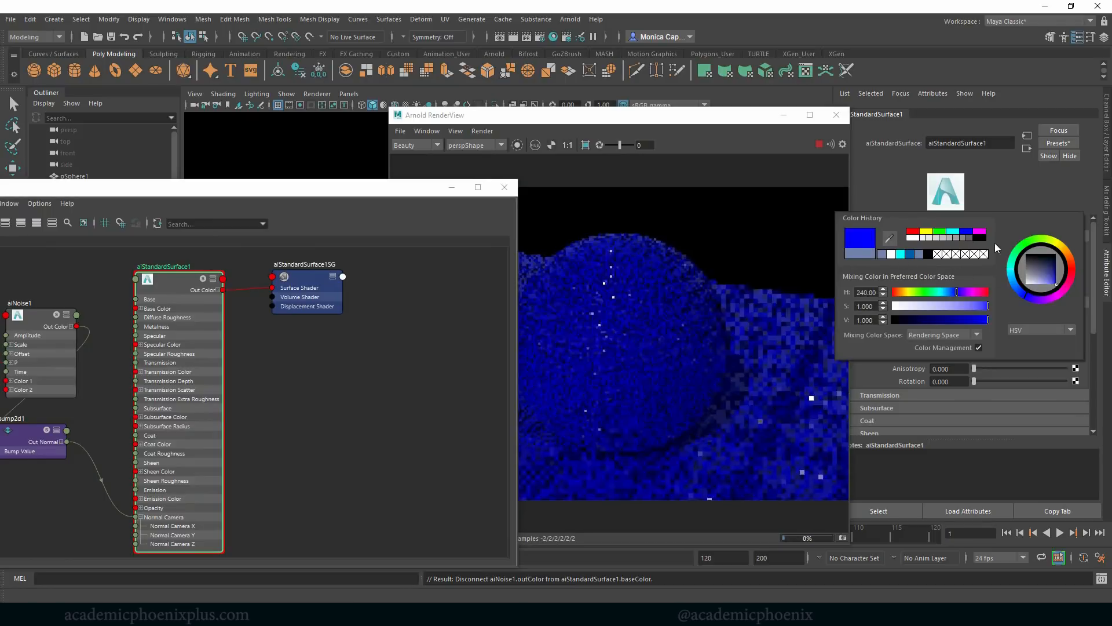
pyautogui.moveTo(959, 305); pyautogui.dragTo(950, 292)
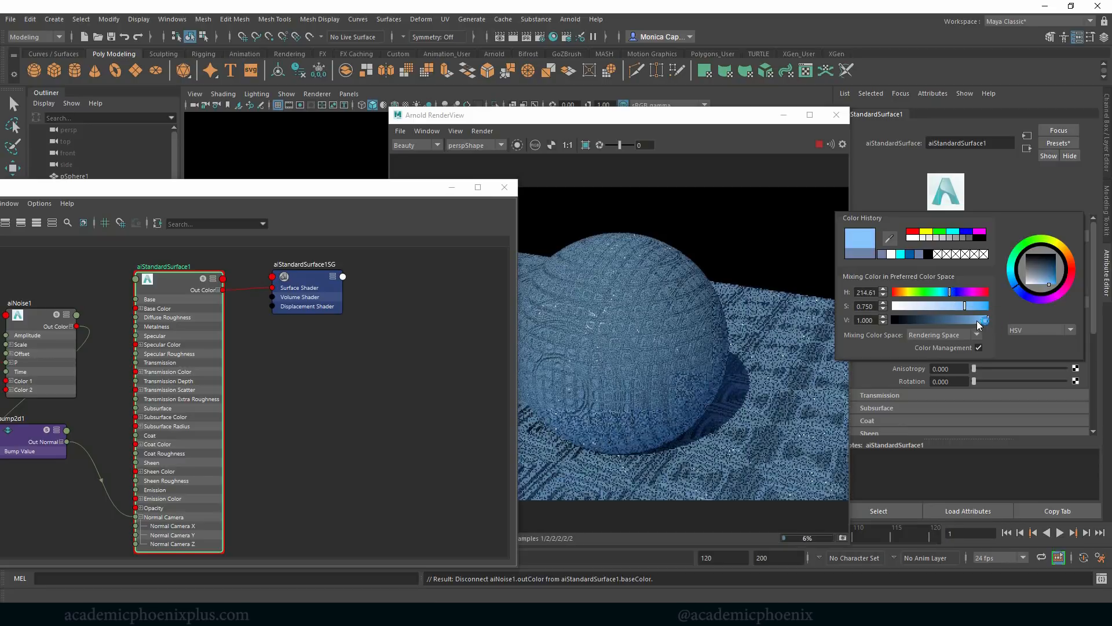
pyautogui.moveTo(1012, 282); pyautogui.dragTo(1014, 286)
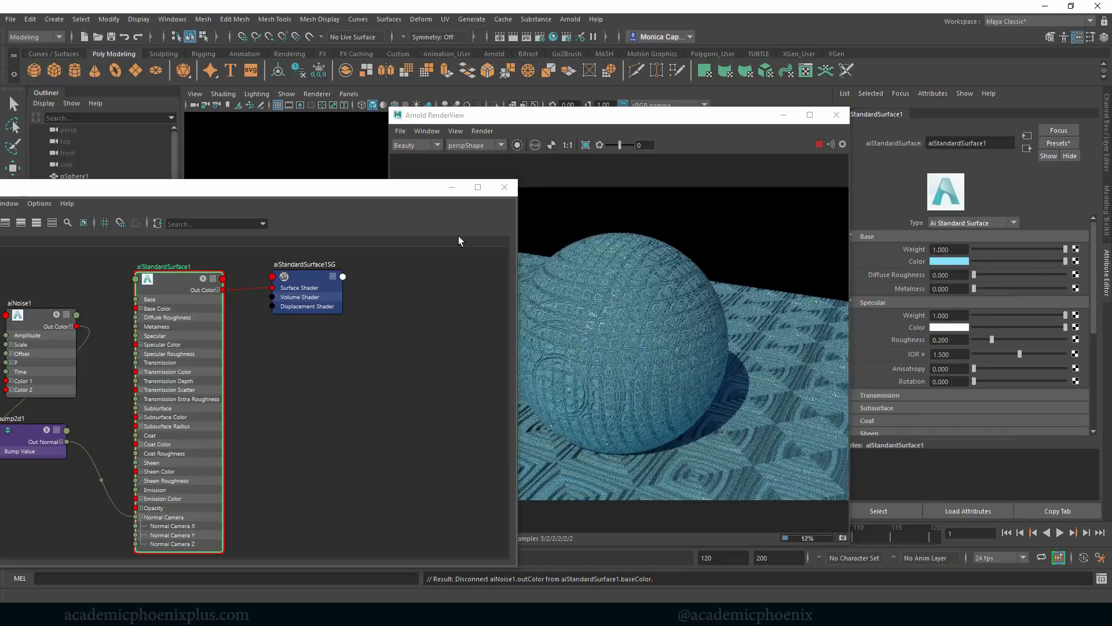
# Start mapping a texture to the standard surface's Base Color and clear the old node filter to list all Maya nodes
pyautogui.moveTo(658, 123); pyautogui.dragTo(663, 114)
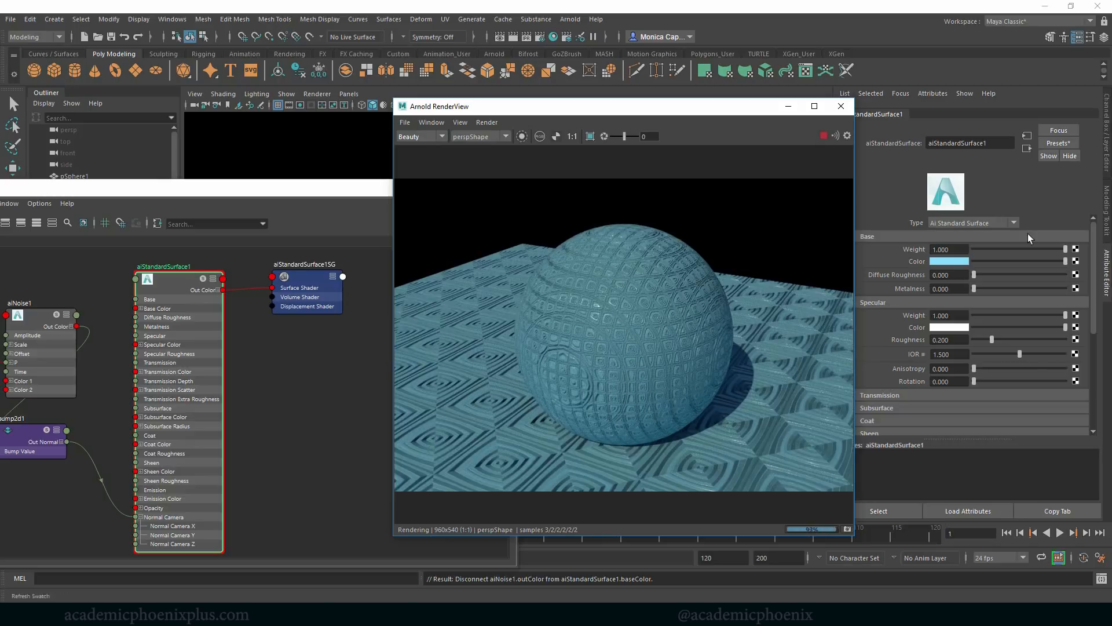
pyautogui.click(1075, 262)
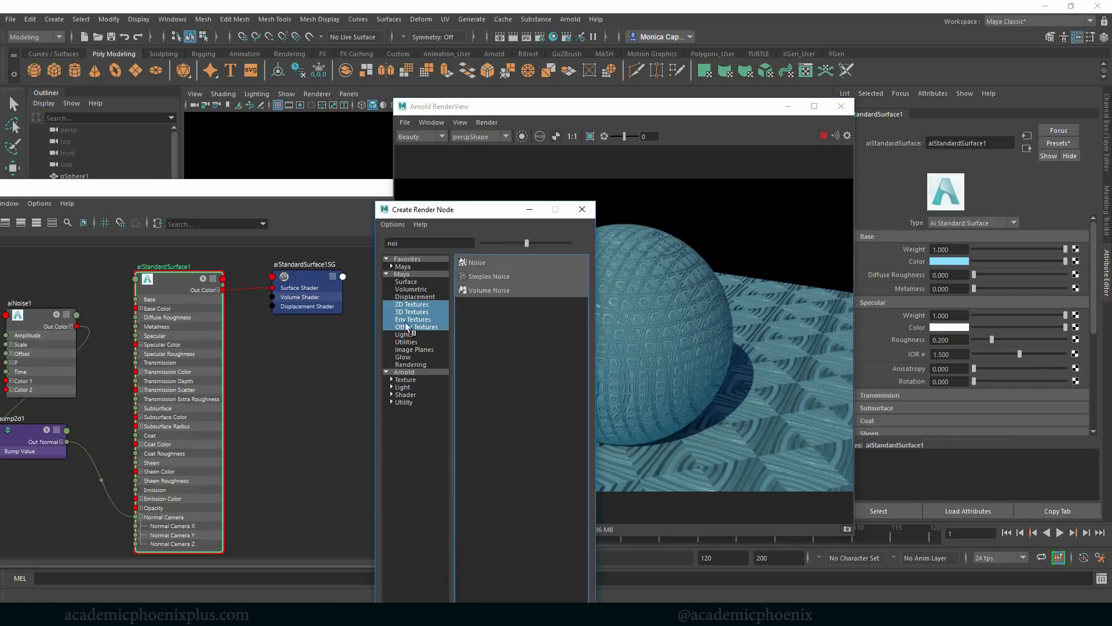
pyautogui.click(412, 297)
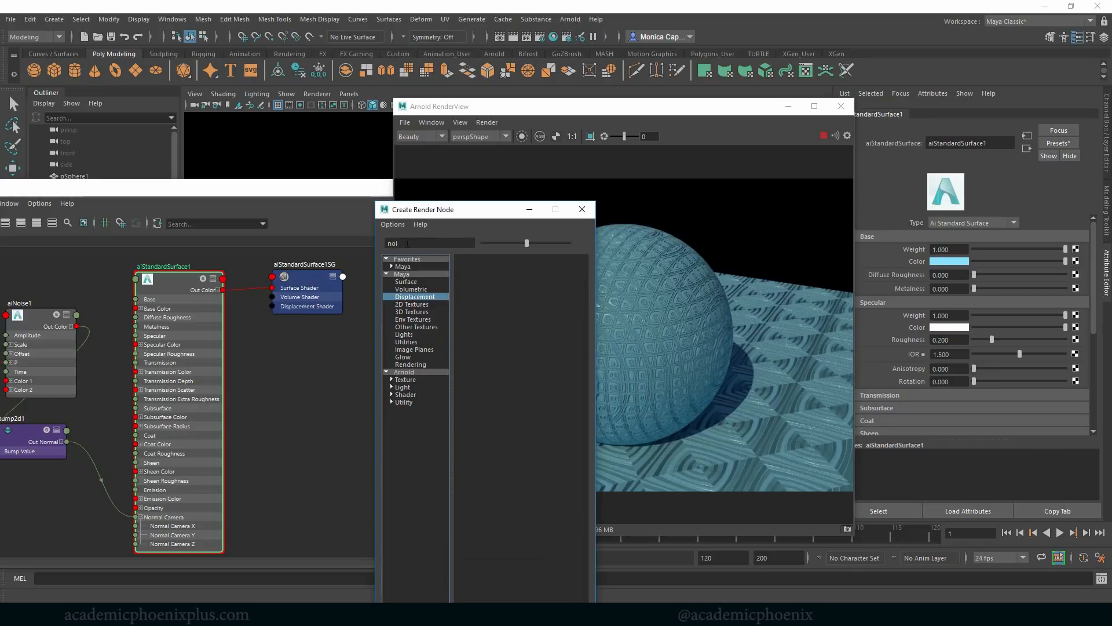
pyautogui.press('BackSpace')
pyautogui.press('BackSpace')
pyautogui.press('BackSpace')
pyautogui.click(410, 364)
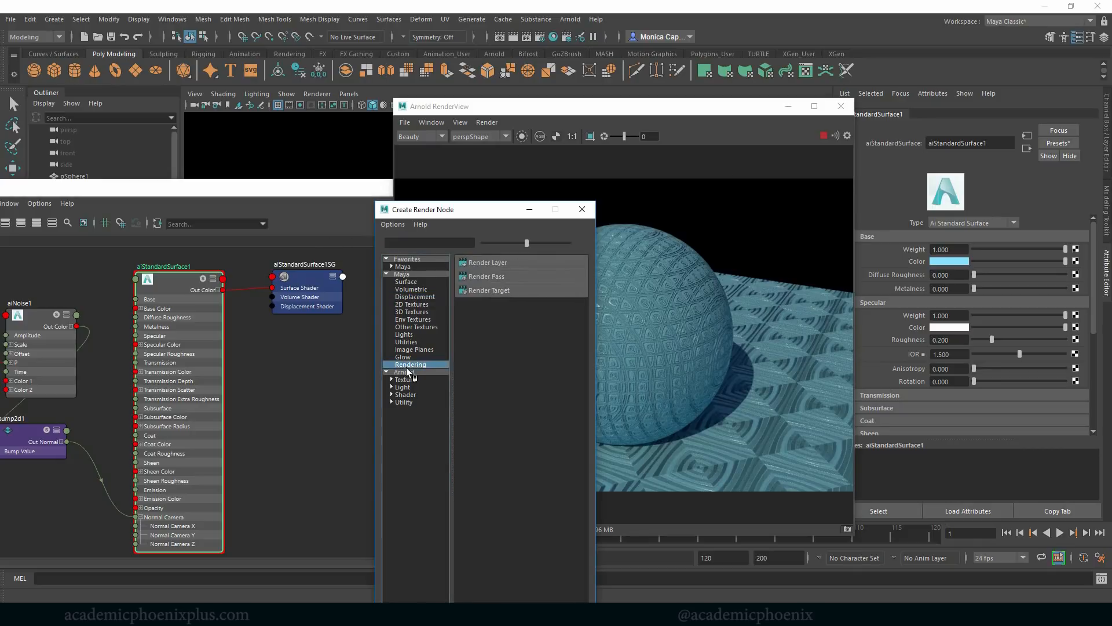
pyautogui.click(404, 402)
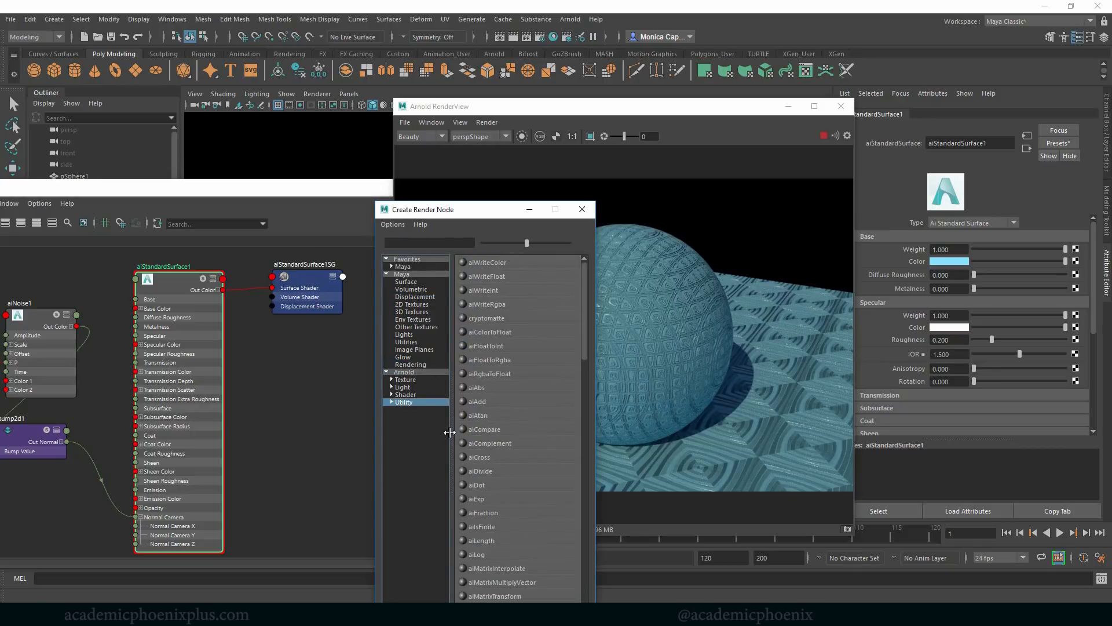
pyautogui.moveTo(450, 433); pyautogui.dragTo(446, 432)
pyautogui.click(412, 274)
pyautogui.click(431, 243)
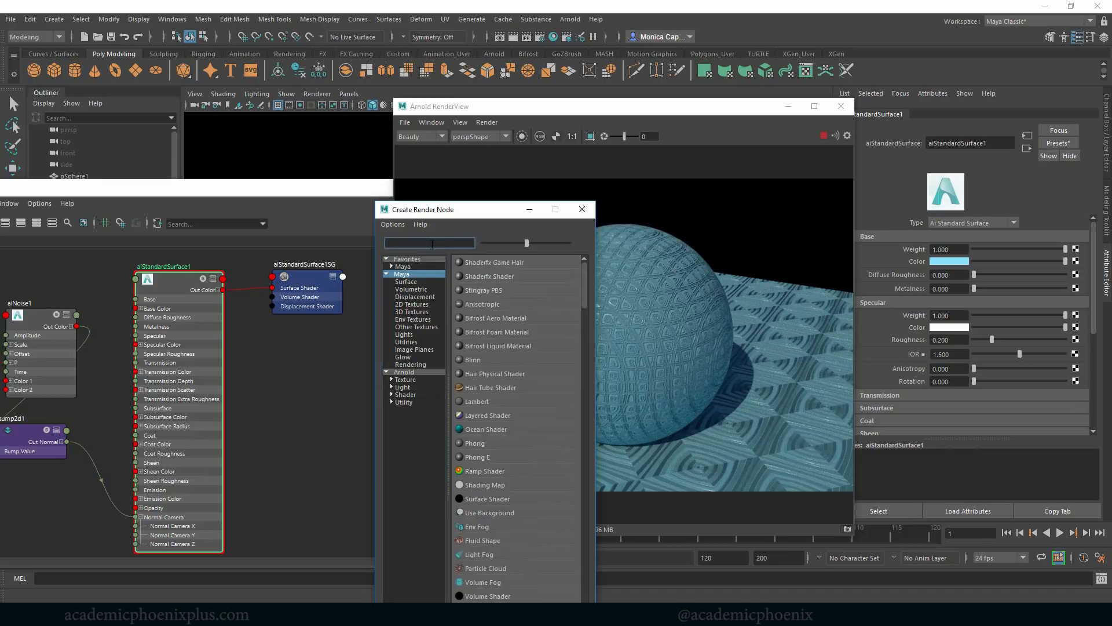
# Filter the Maya nodes for "grid" and for "chec", and assign the Checker texture to the Base Color
pyautogui.write('grid')
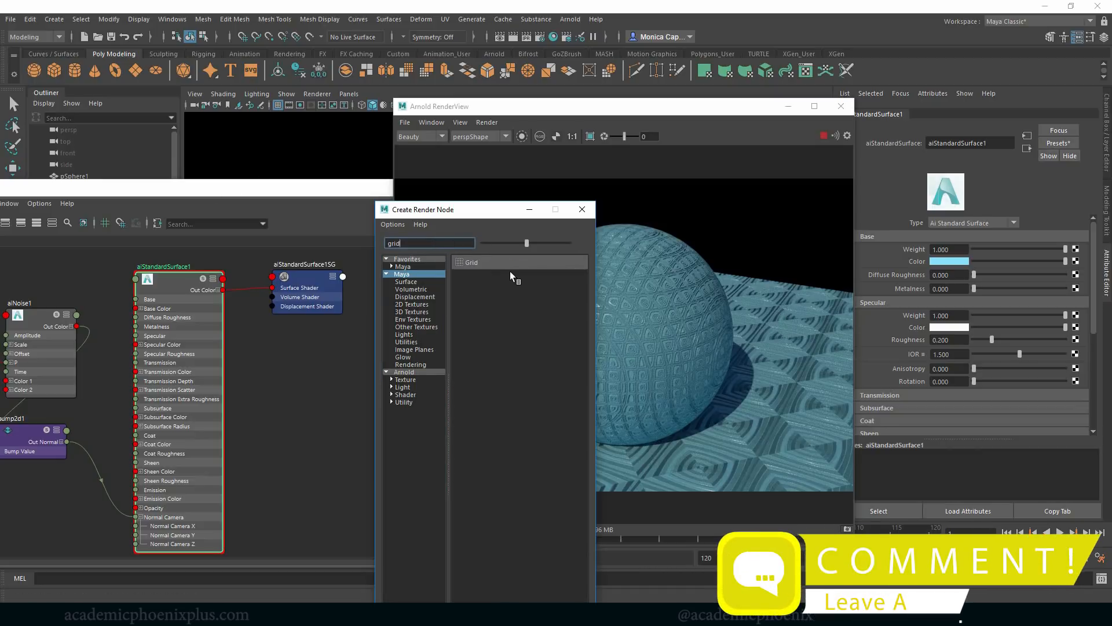
pyautogui.moveTo(409, 244); pyautogui.dragTo(360, 238)
pyautogui.write('chec')
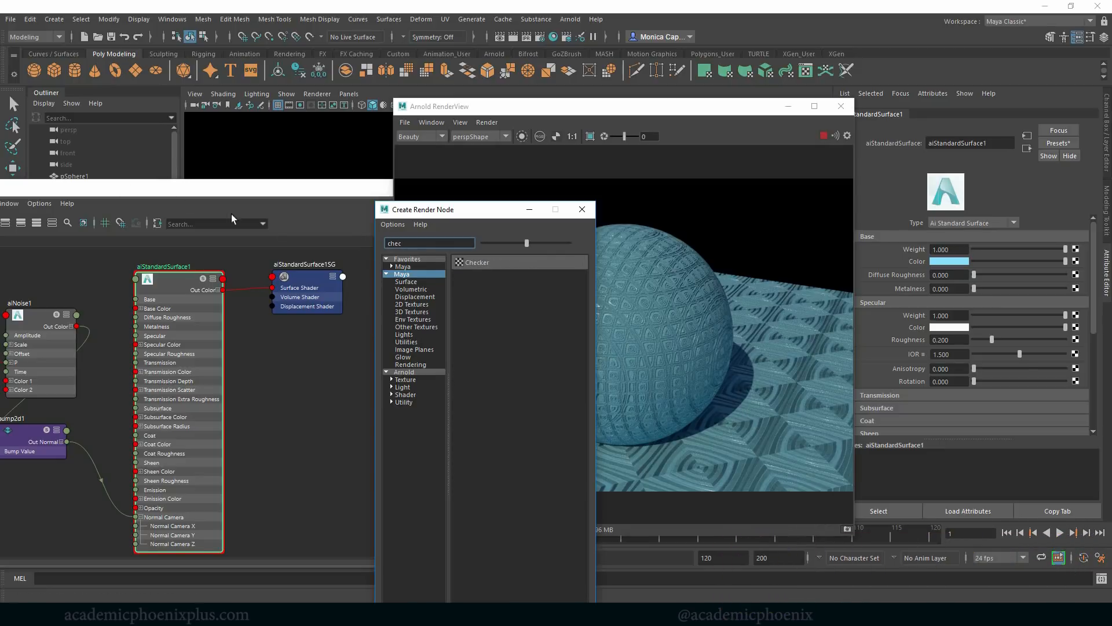
pyautogui.click(494, 262)
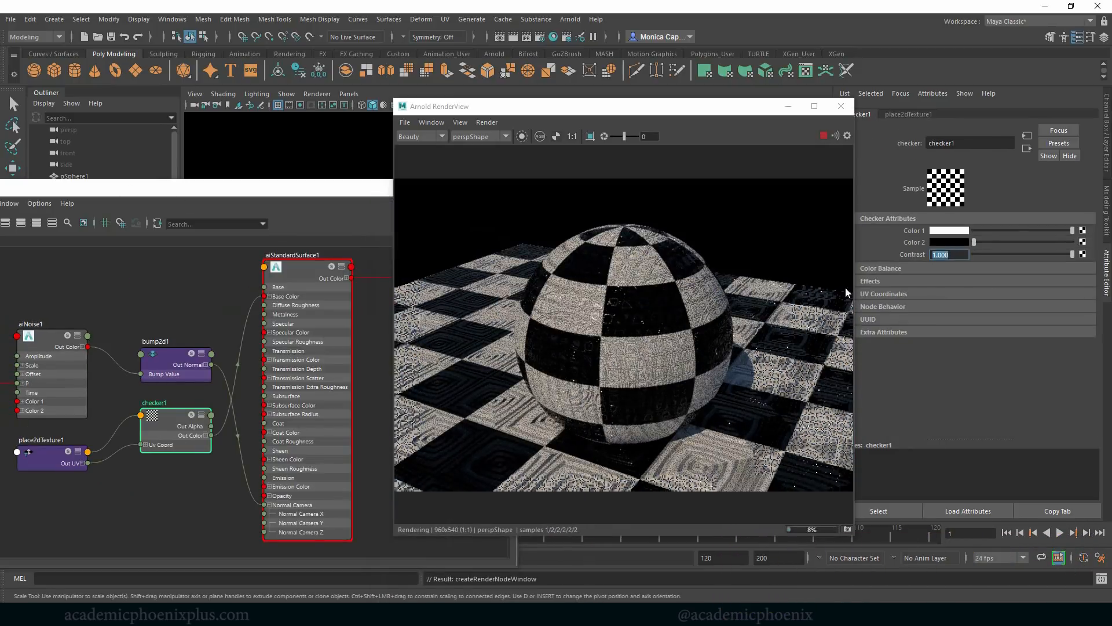
# Set the checker's place2dTexture Repeat UV to 5 in both directions
pyautogui.click(927, 115)
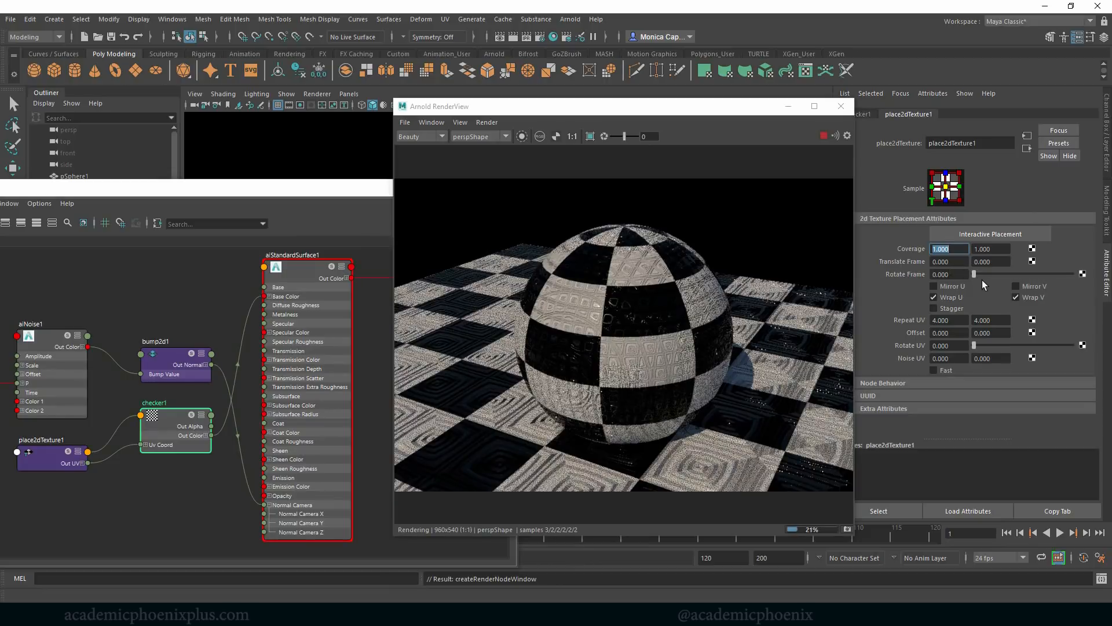
pyautogui.moveTo(965, 320); pyautogui.dragTo(898, 320)
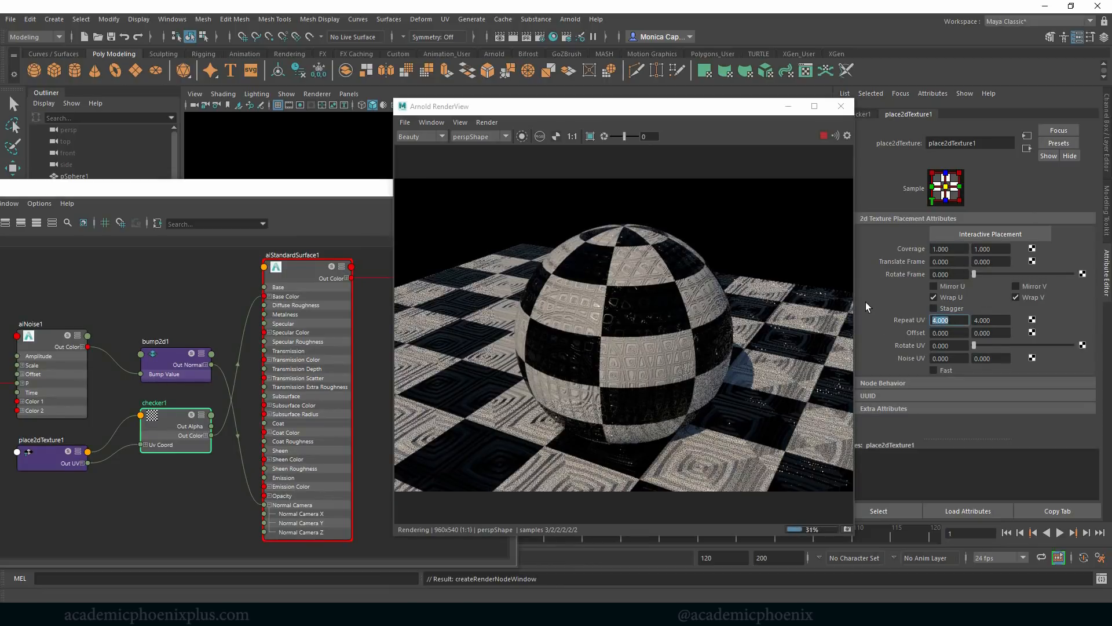
pyautogui.write('5')
pyautogui.press('Tab')
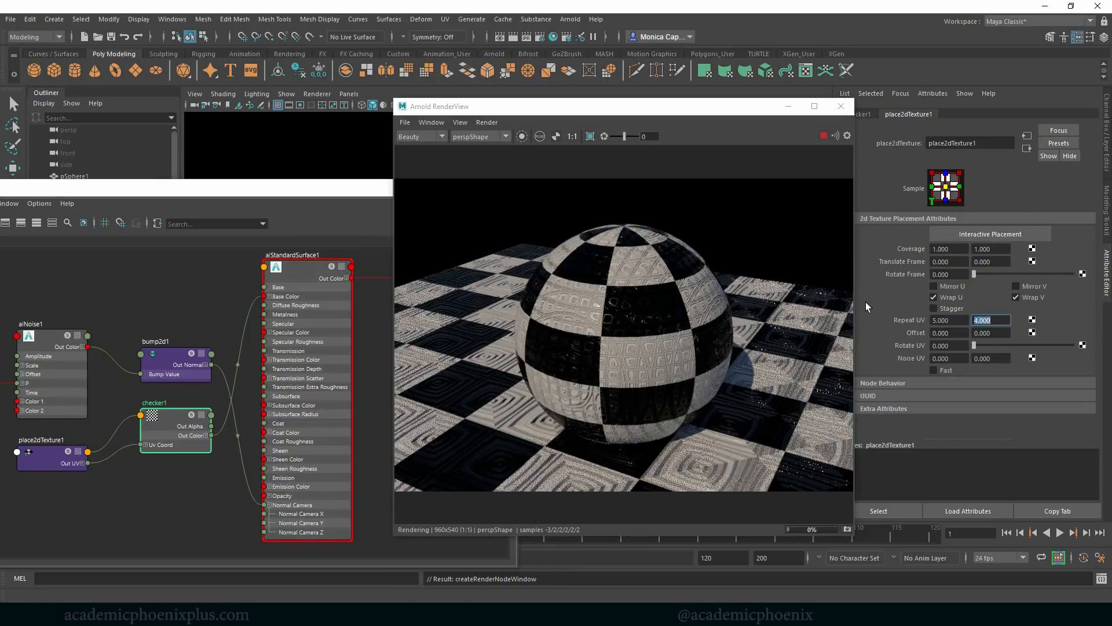
pyautogui.write('5')
pyautogui.press('Tab')
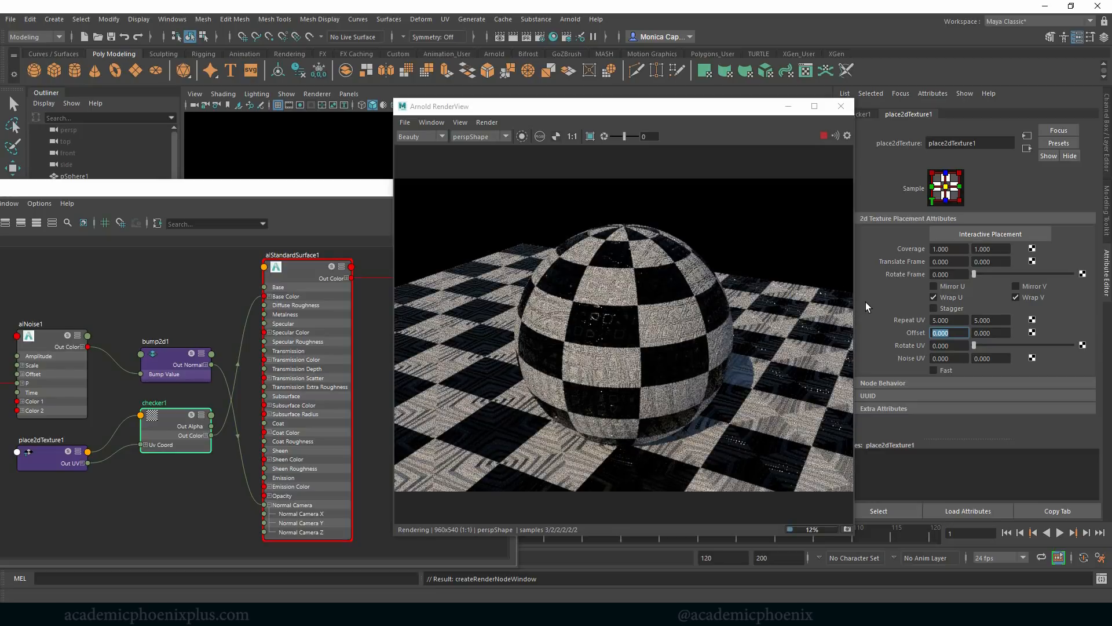
# Increase the checker's Repeat UV to 6 in both directions
pyautogui.hotkey('shift', 'Tab')
pyautogui.hotkey('shift', 'Tab')
pyautogui.write('6')
pyautogui.press('Tab')
pyautogui.write('6')
pyautogui.press('Tab')
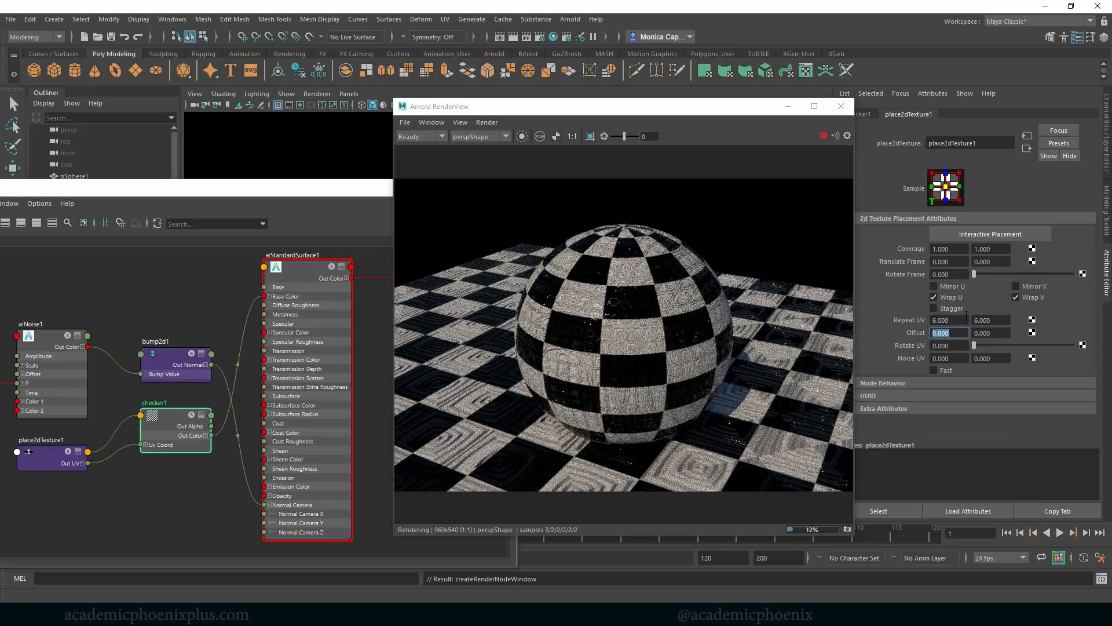
# Increase the checker's Repeat UV to 8 in both directions
pyautogui.hotkey('shift', 'Tab')
pyautogui.hotkey('shift', 'Tab')
pyautogui.write('8')
pyautogui.press('Tab')
pyautogui.write('8')
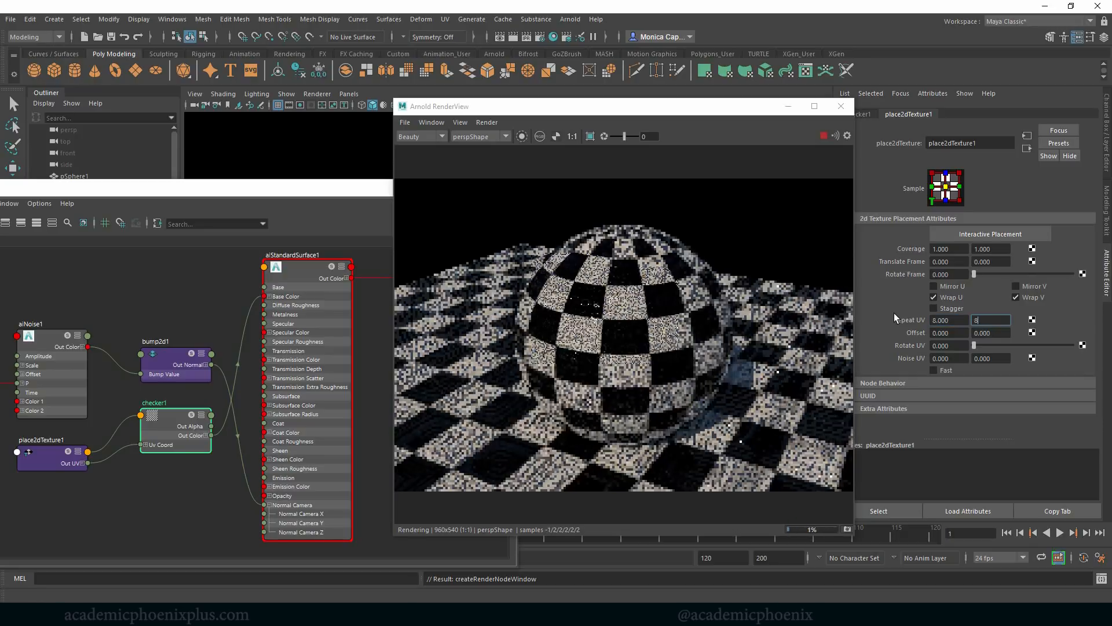
pyautogui.press('Tab')
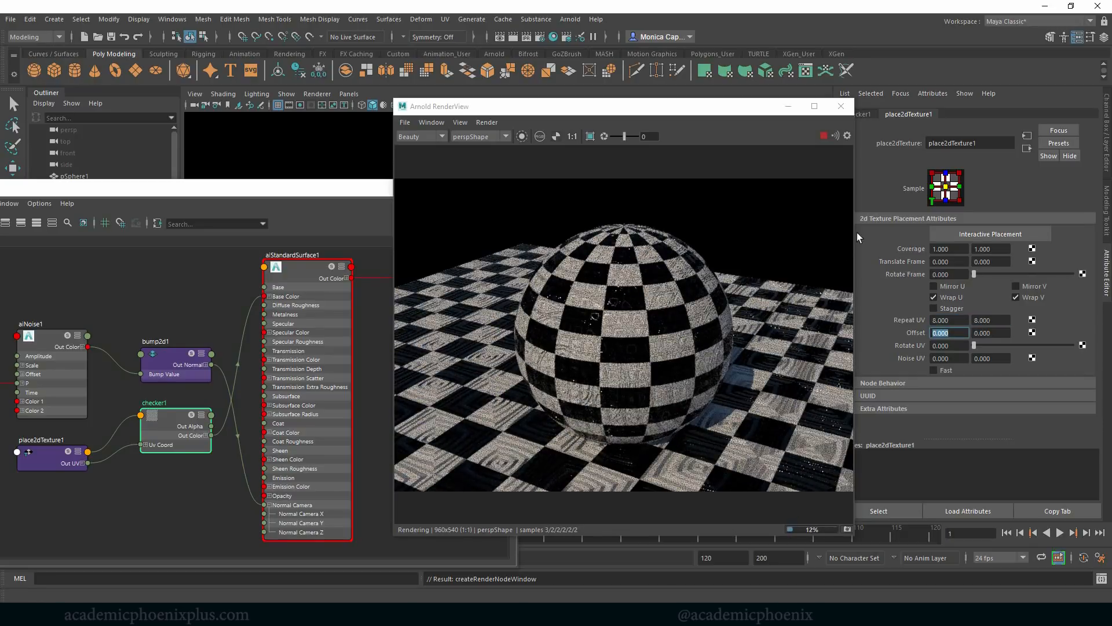
# Reduce the checker's Repeat UV to 7 in both directions
pyautogui.hotkey('shift', 'Tab')
pyautogui.hotkey('shift', 'Tab')
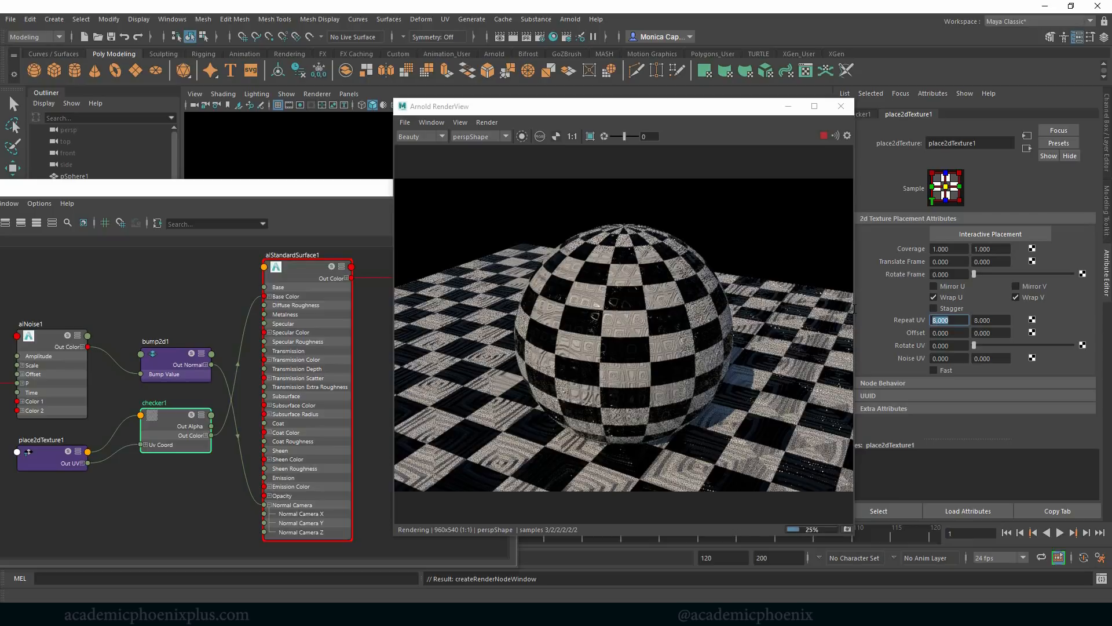
pyautogui.write('7')
pyautogui.press('Tab')
pyautogui.write('7')
pyautogui.press('Tab')
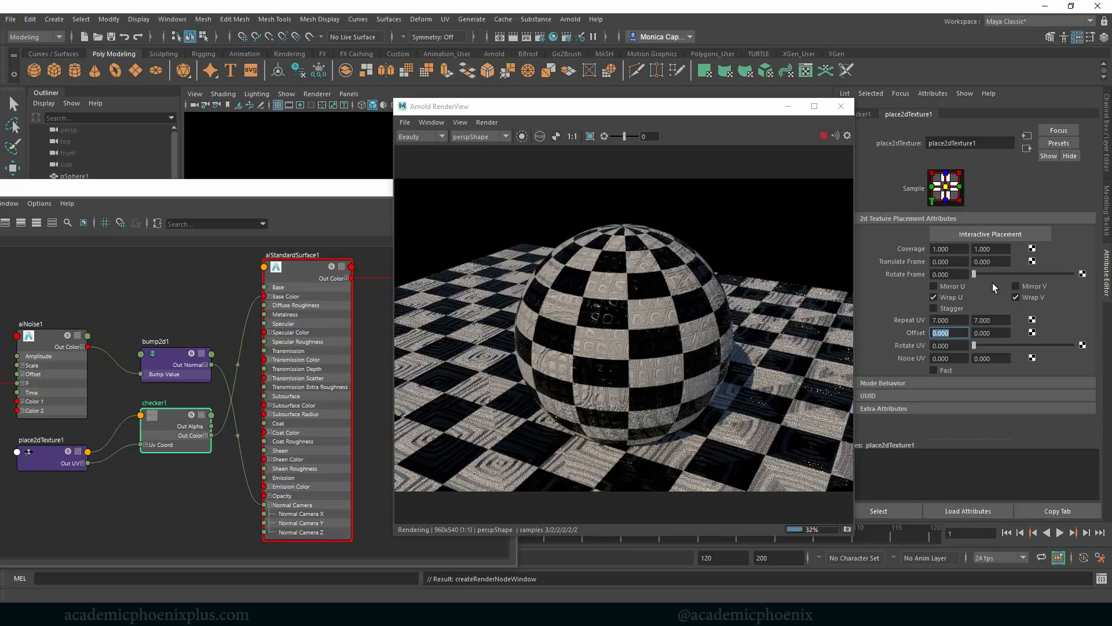
# Set the checker's Color 1 to light cyan-blue and Color 2 to slate blue from the color history, and darken both
pyautogui.click(864, 115)
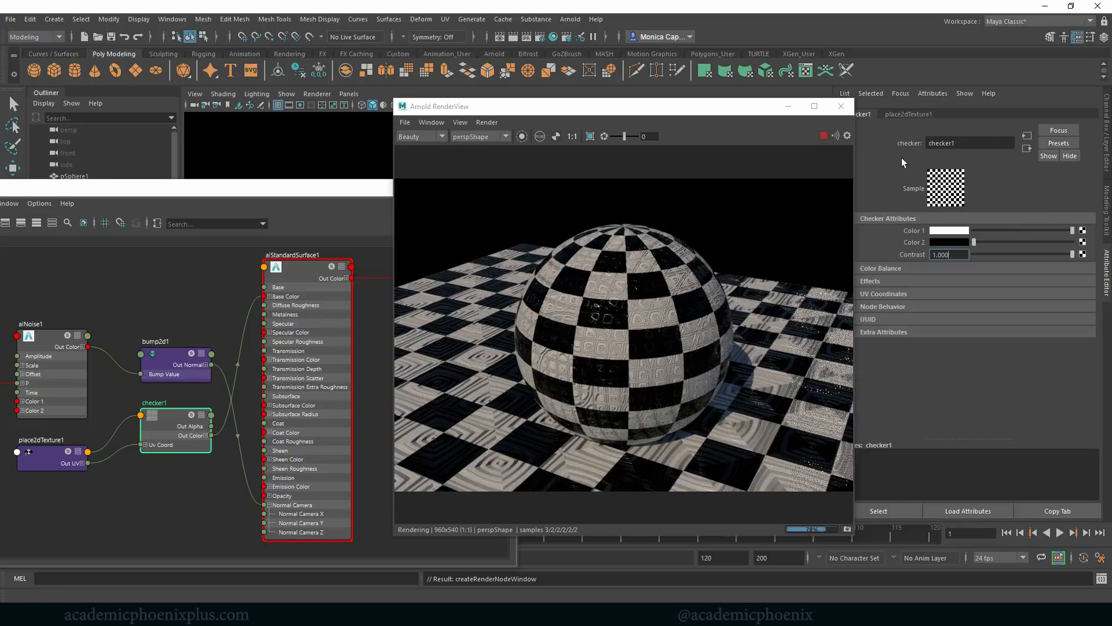
pyautogui.click(954, 231)
pyautogui.click(877, 224)
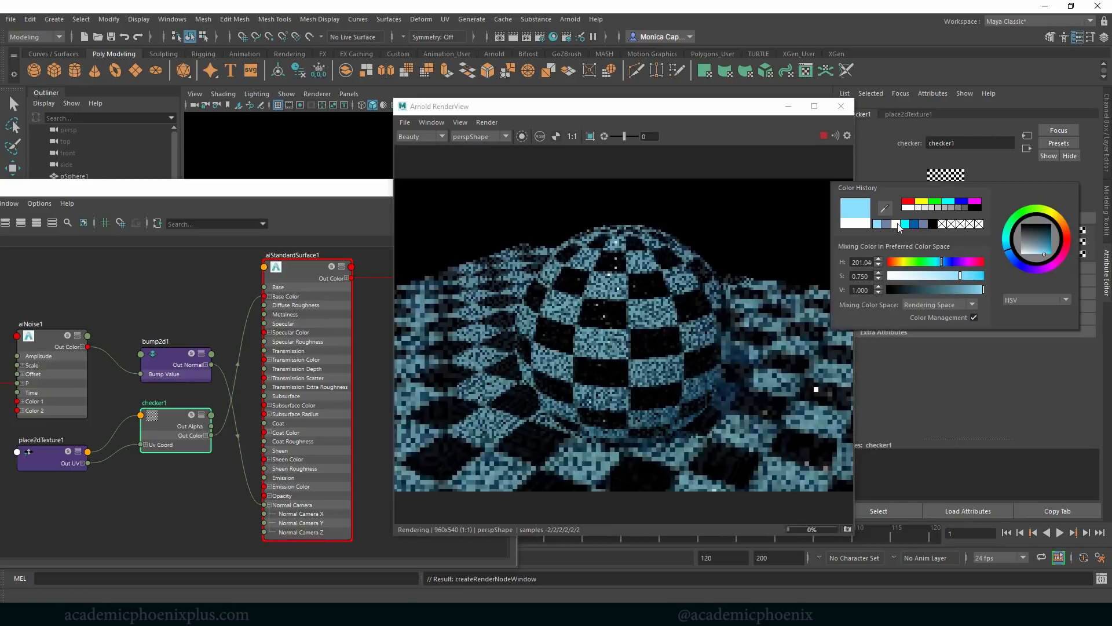
pyautogui.click(945, 242)
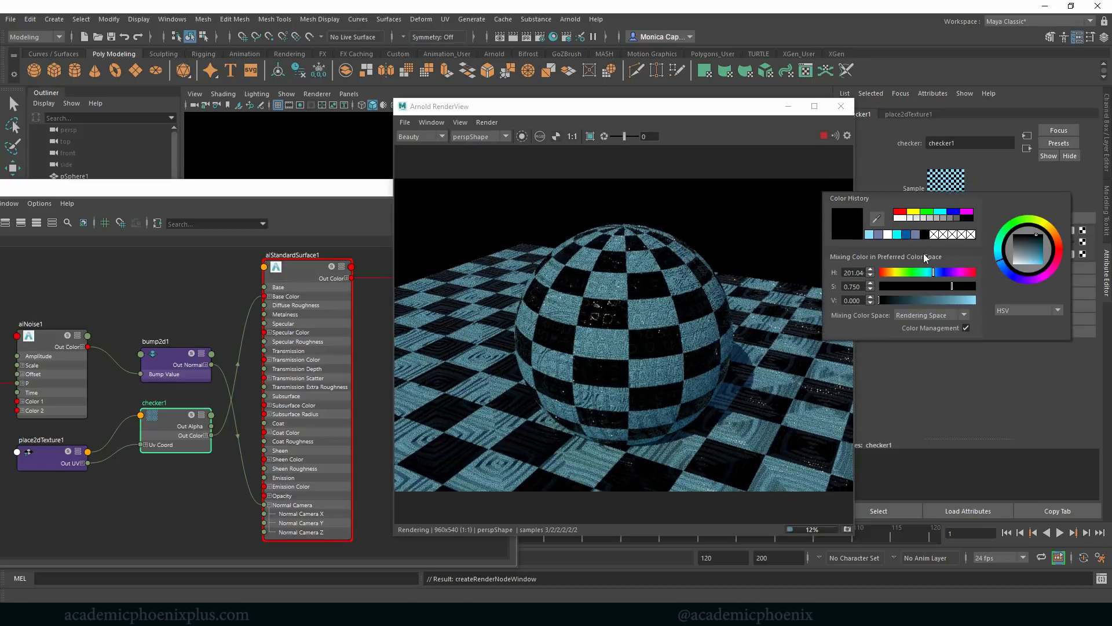
pyautogui.click(878, 234)
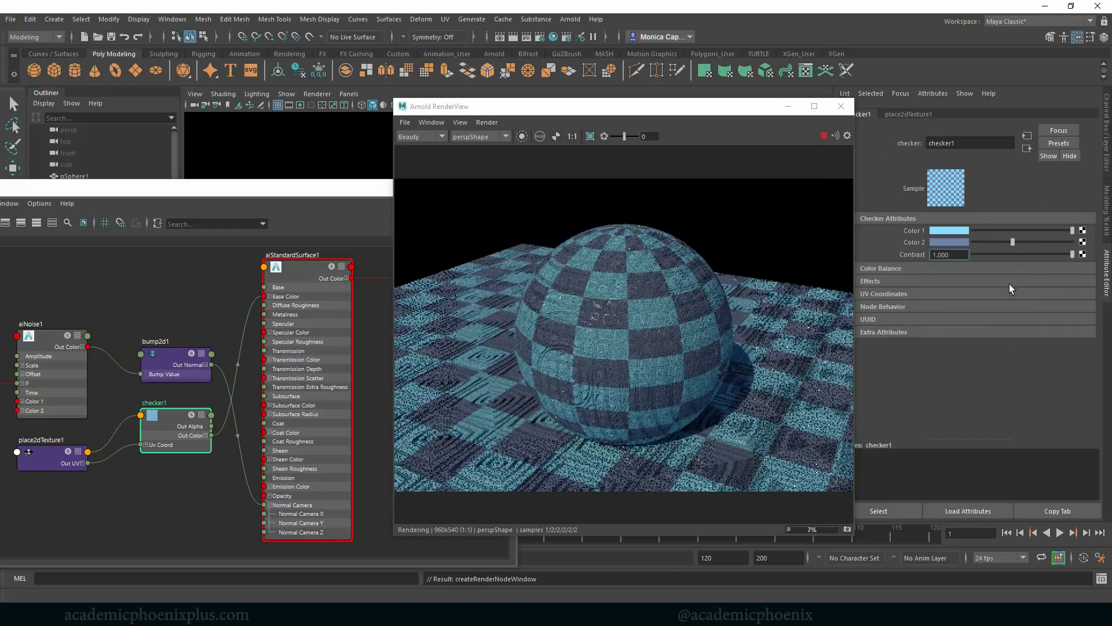
pyautogui.moveTo(1047, 229); pyautogui.dragTo(1002, 244)
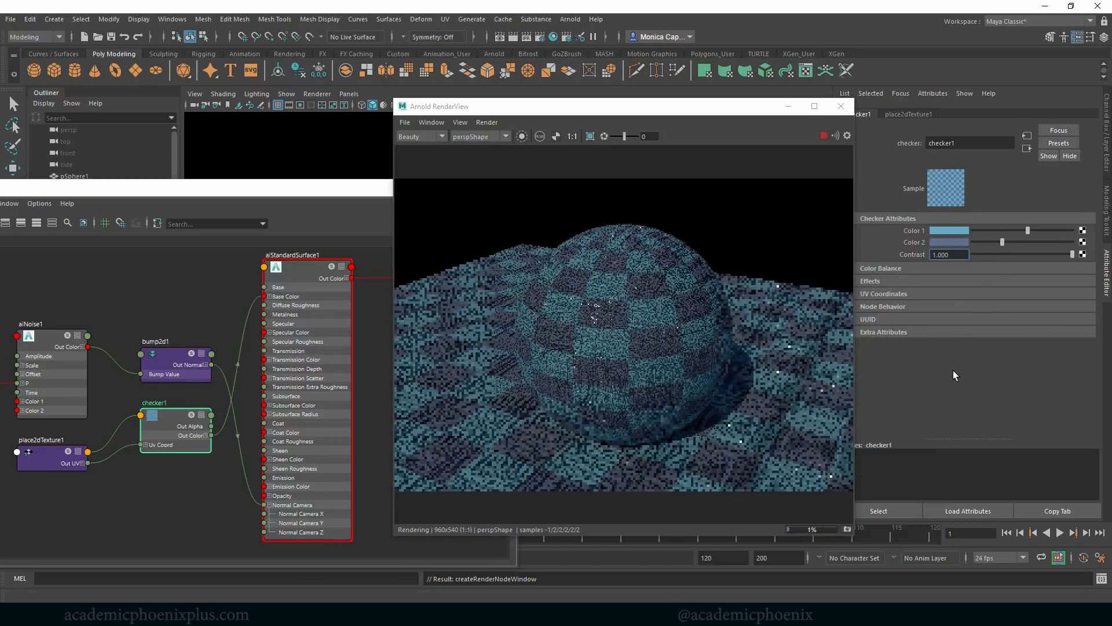
# Delete the checker node together with its place2dTexture node from the shading network
pyautogui.click(209, 498)
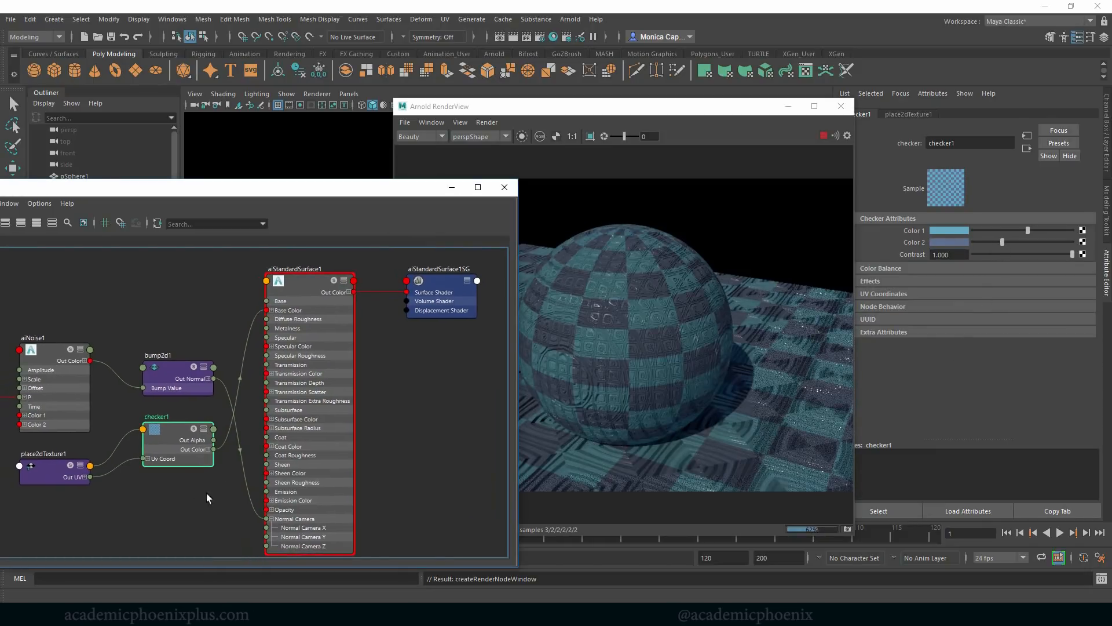
pyautogui.click(1027, 148)
pyautogui.click(138, 455)
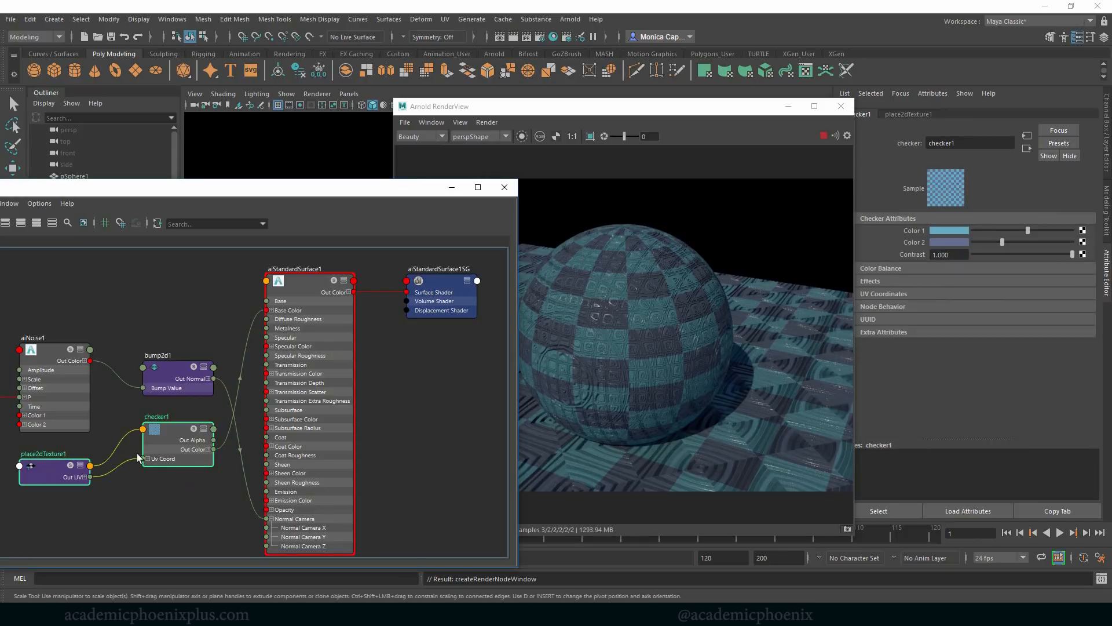
pyautogui.press('Delete')
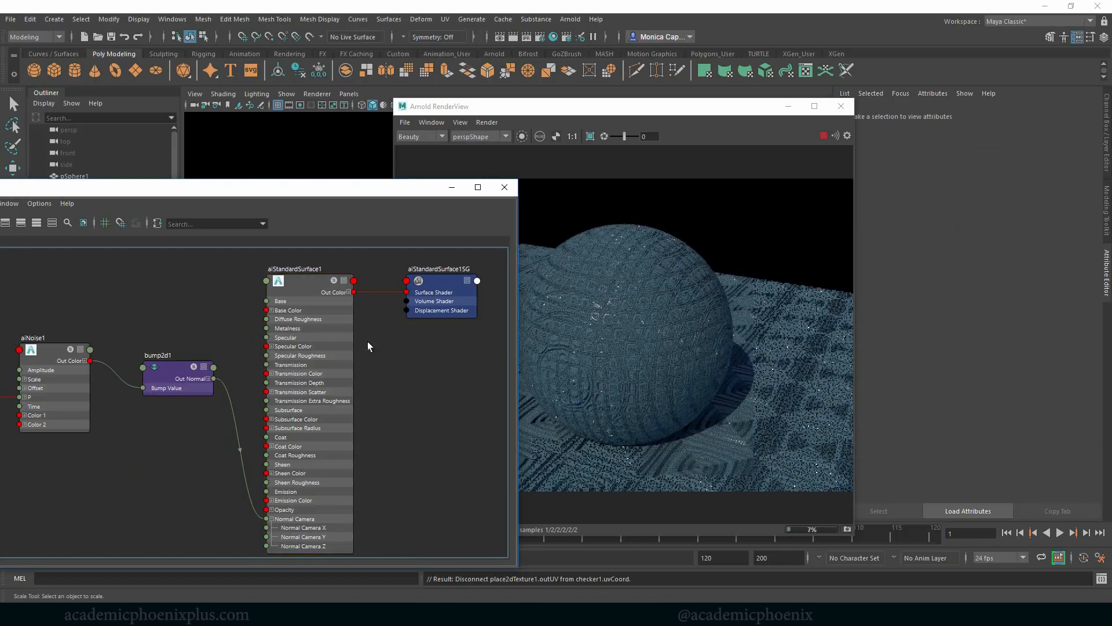
# Set the standard surface's Base Color to a neutral light grey from the palette
pyautogui.click(304, 296)
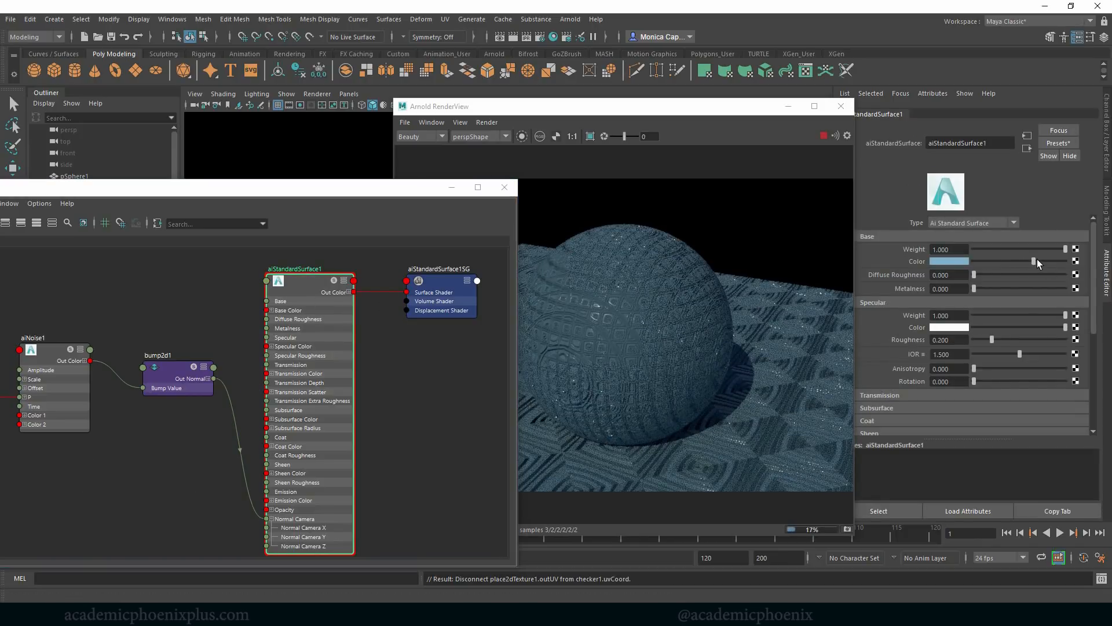
pyautogui.moveTo(1012, 261); pyautogui.dragTo(1064, 261)
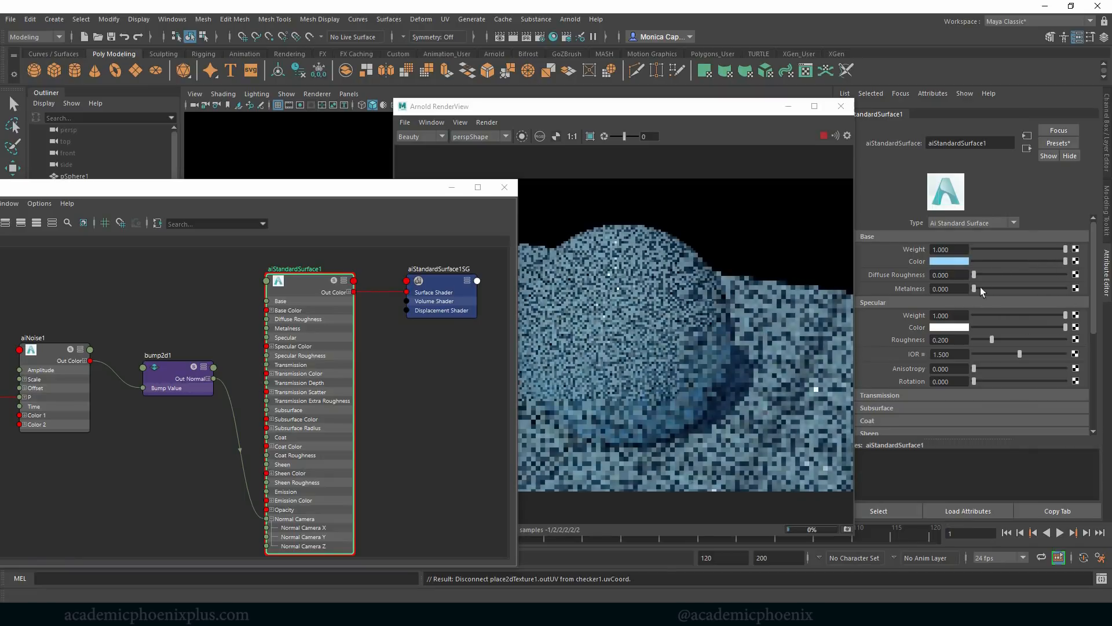
pyautogui.click(954, 262)
pyautogui.click(952, 238)
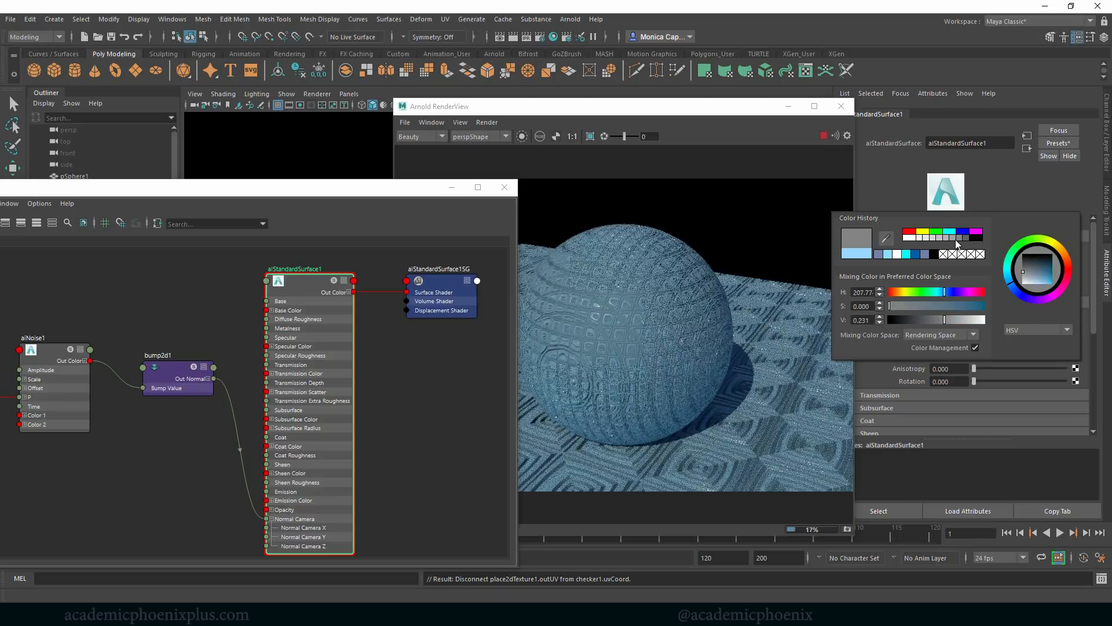
pyautogui.click(948, 238)
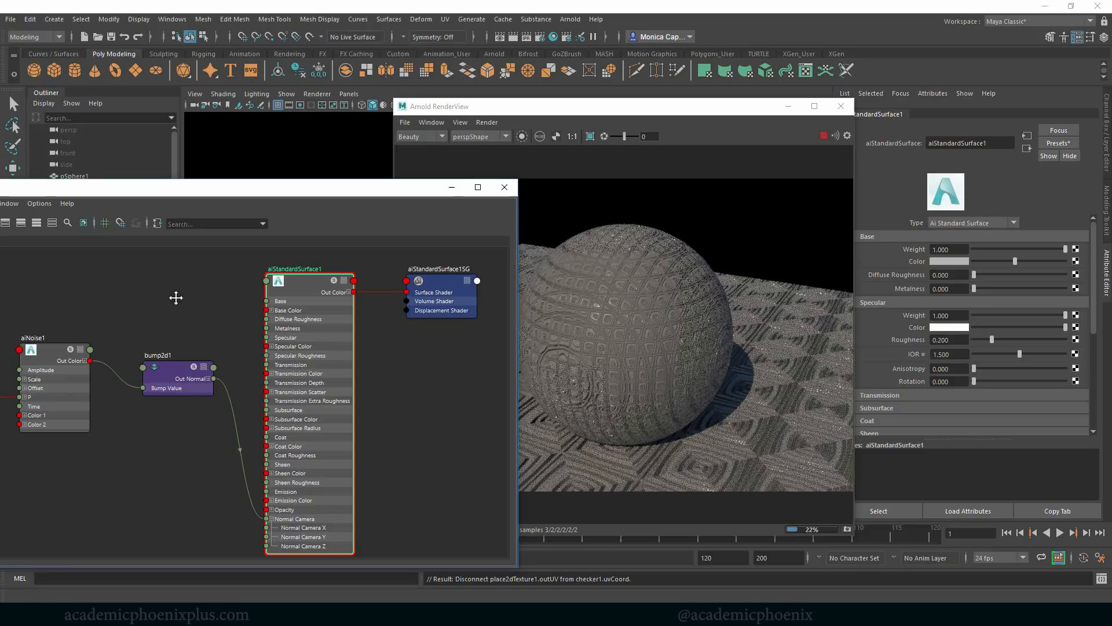
# Bring up the bump2d node's attributes and widen the render view to inspect the whole image
pyautogui.moveTo(191, 307); pyautogui.dragTo(217, 294, button='middle')
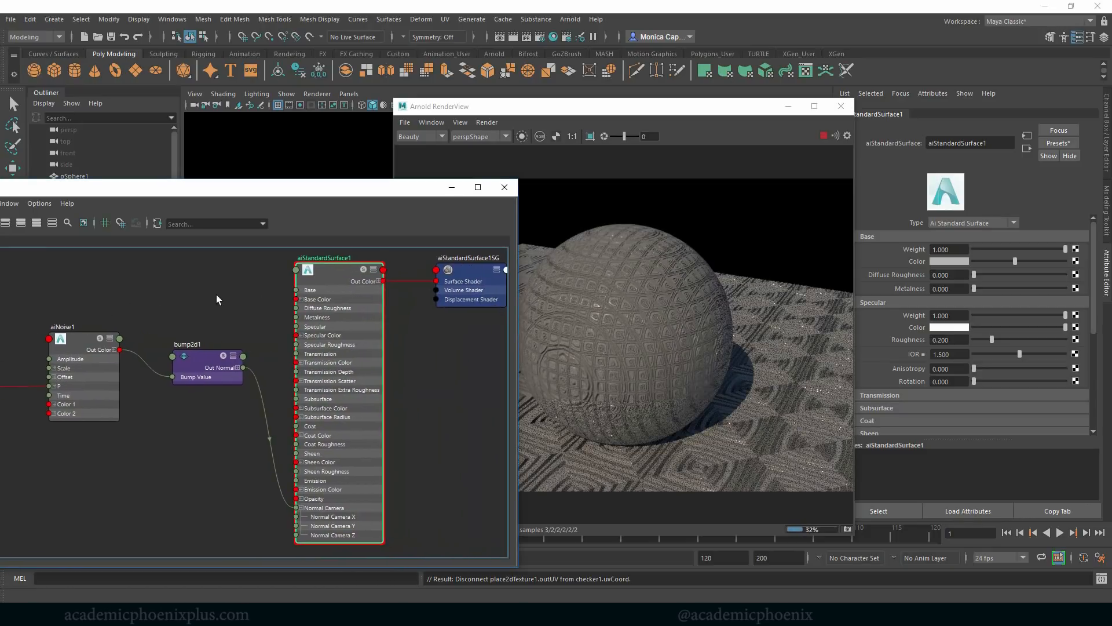
pyautogui.moveTo(214, 362); pyautogui.dragTo(227, 377)
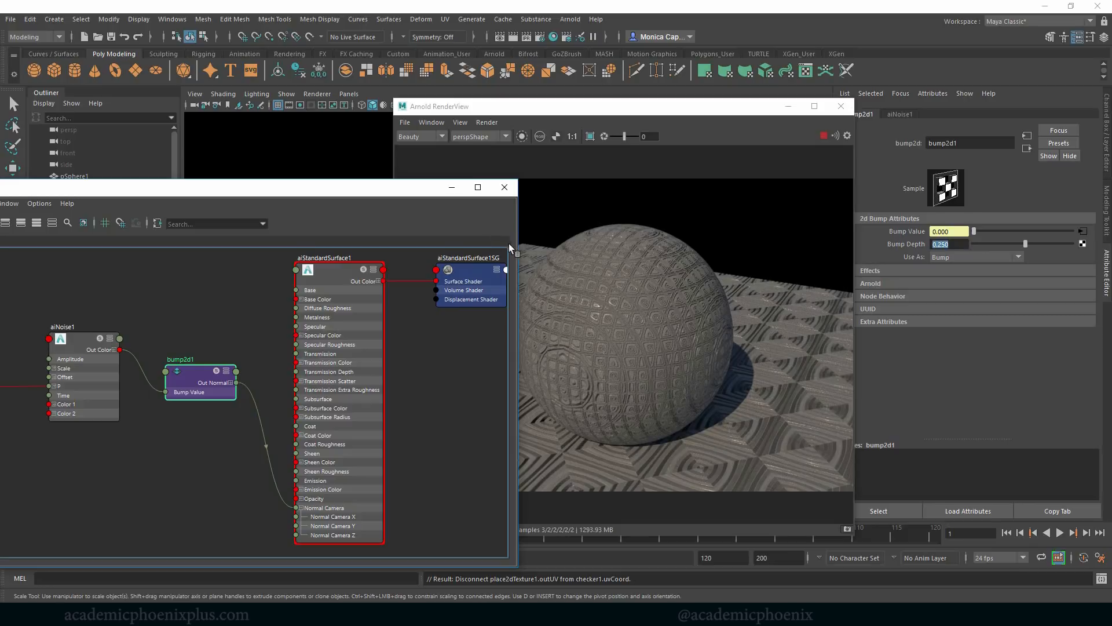
pyautogui.moveTo(518, 244); pyautogui.dragTo(483, 244)
pyautogui.moveTo(394, 165); pyautogui.dragTo(201, 165)
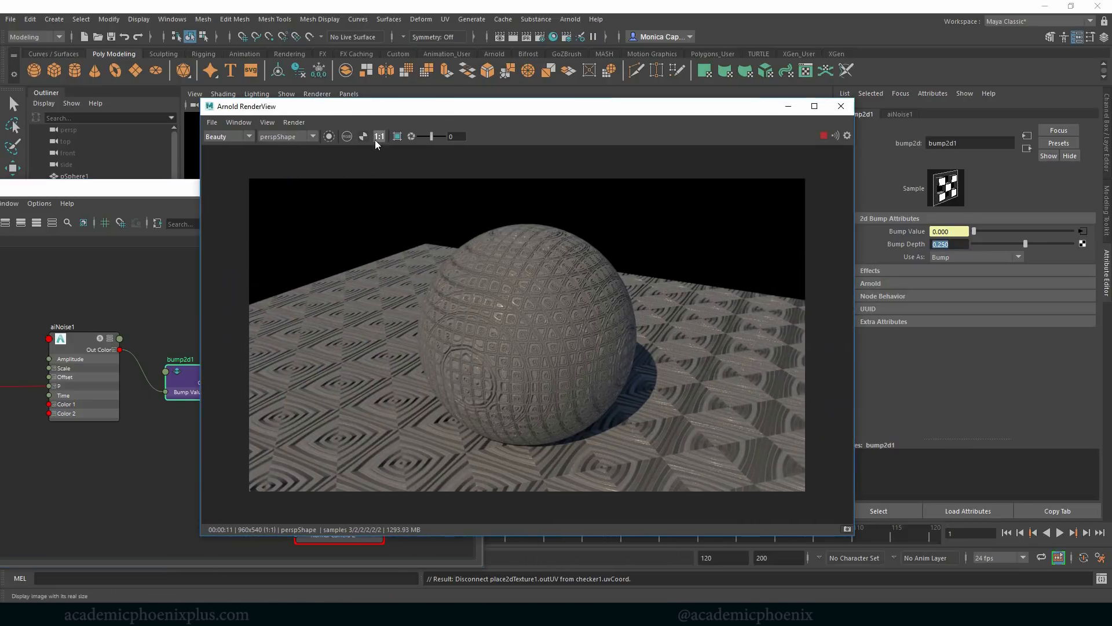